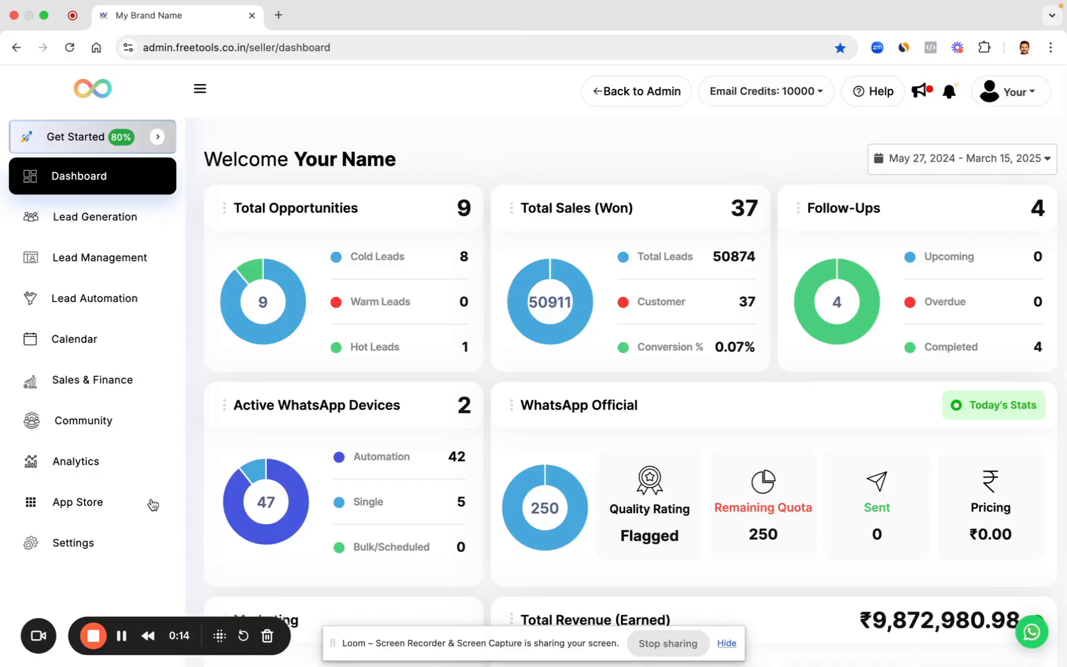
Step: From Sales & Finance, open the Summit product's 'Share Payment Link with Bump up' checkout in a new tab
click(82, 380)
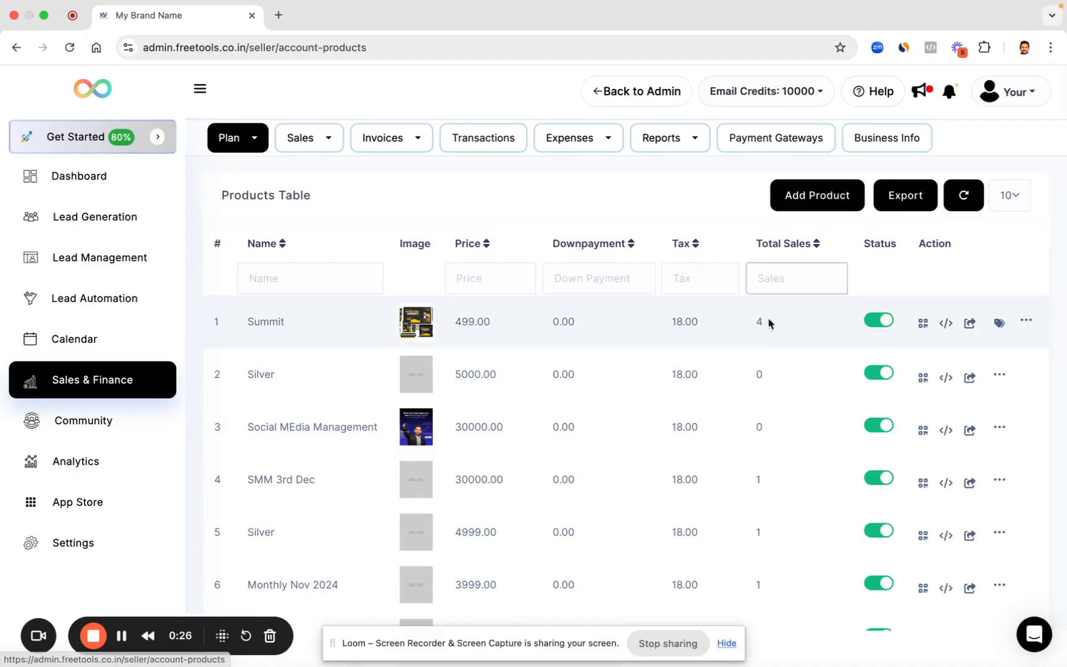
click(970, 324)
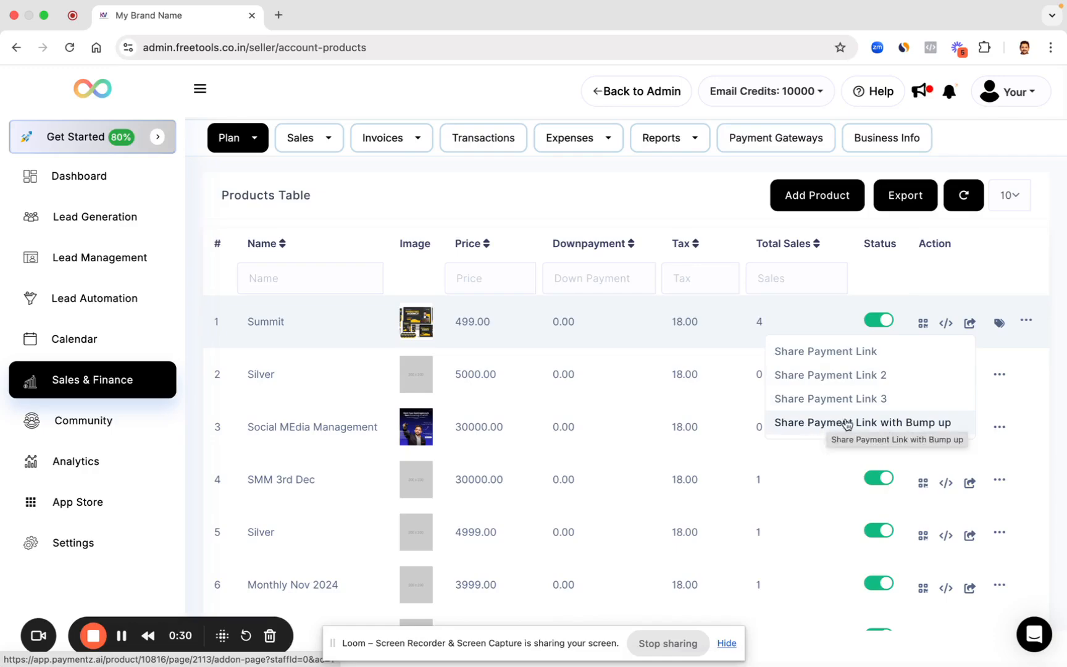
click(812, 424)
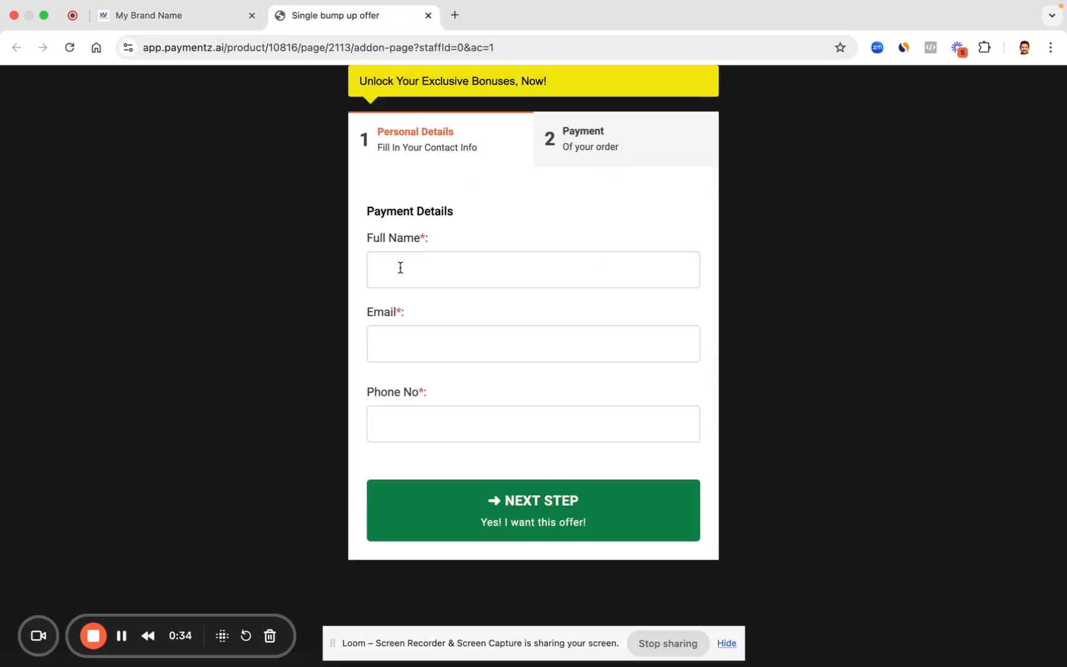
Step: Point out the Full Name, Email and Phone No fields and autofill them from a saved contact
drag(365, 243, 483, 246)
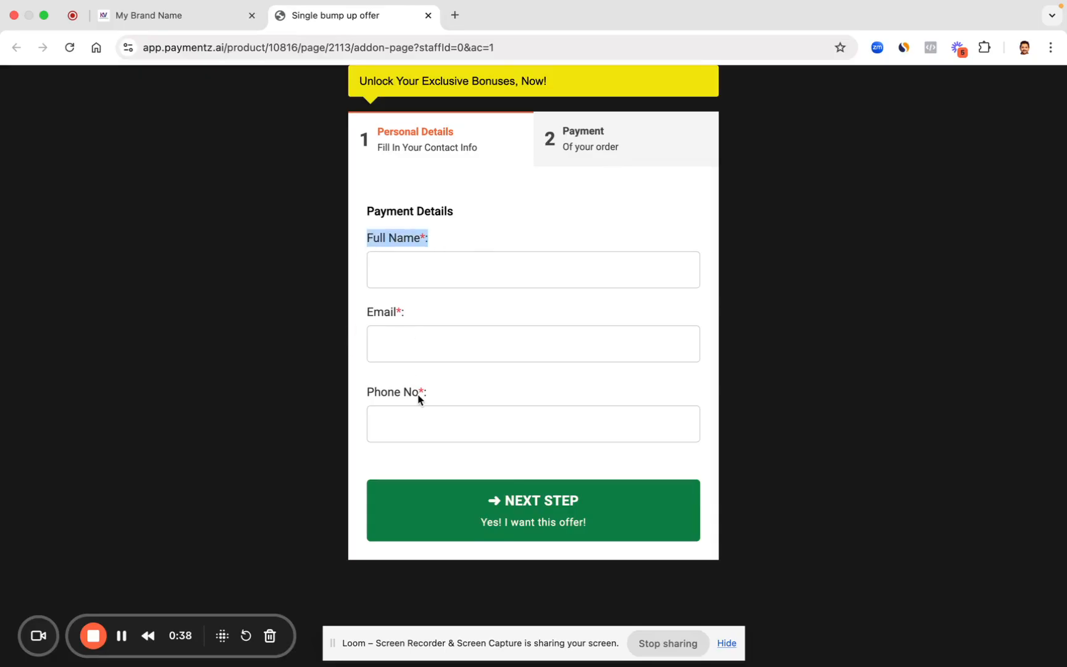
click(542, 212)
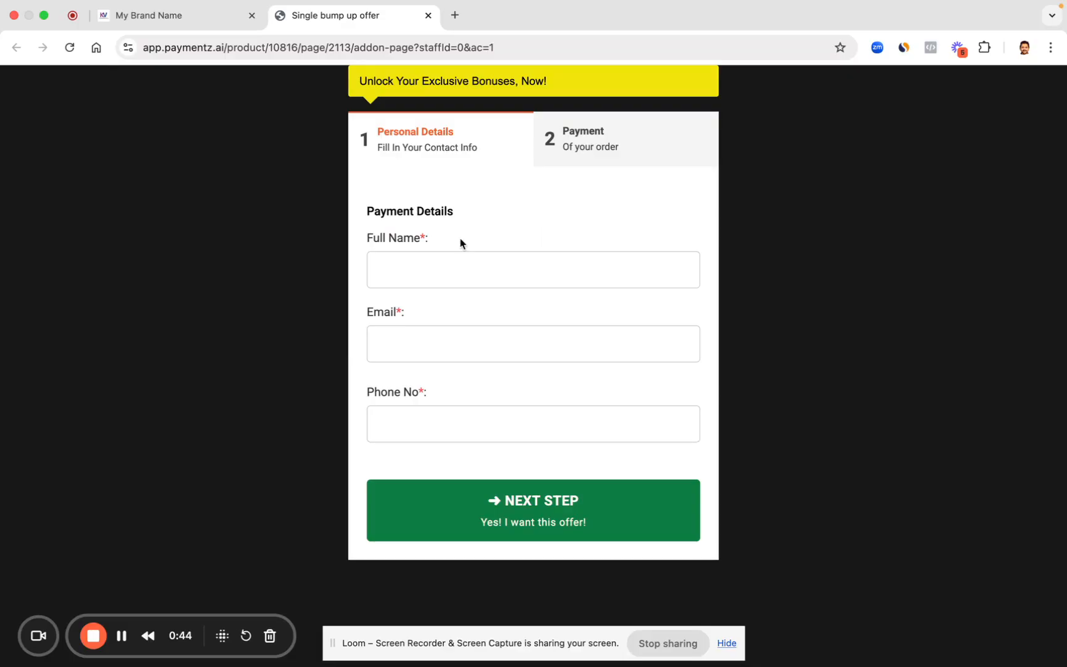
drag(361, 241, 448, 243)
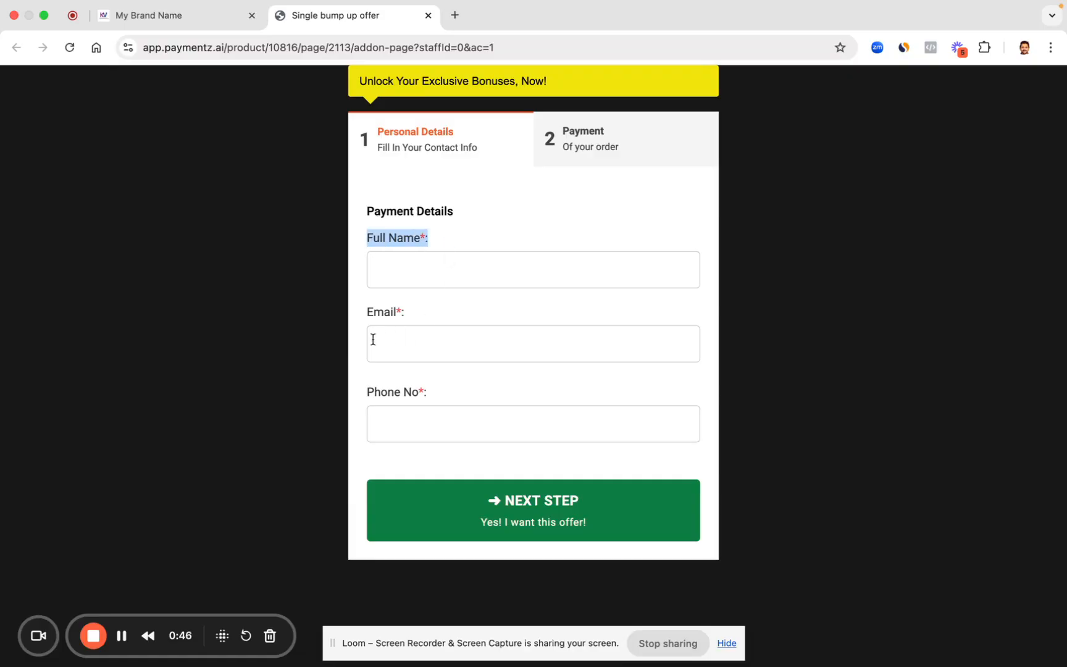
drag(363, 312, 474, 323)
drag(369, 398, 476, 400)
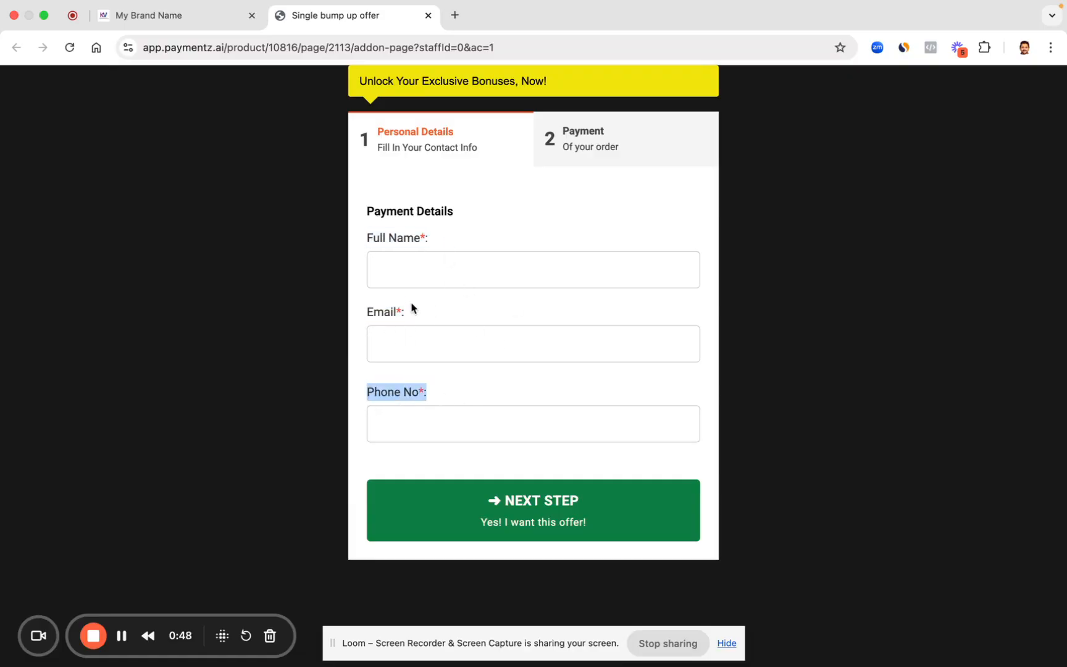
click(398, 269)
click(502, 328)
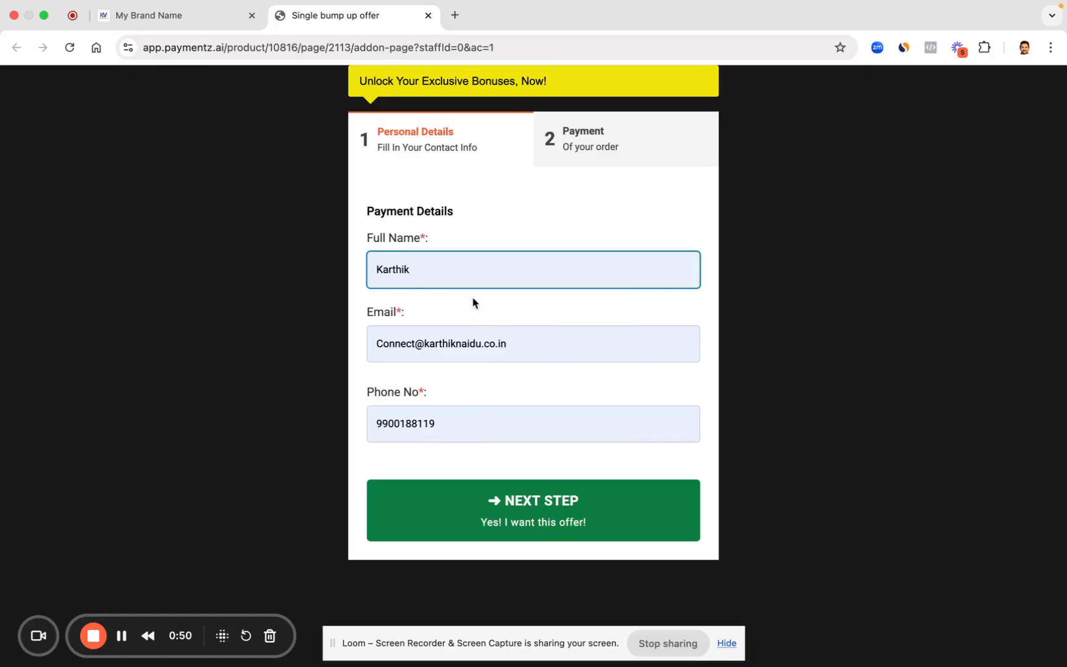
click(570, 137)
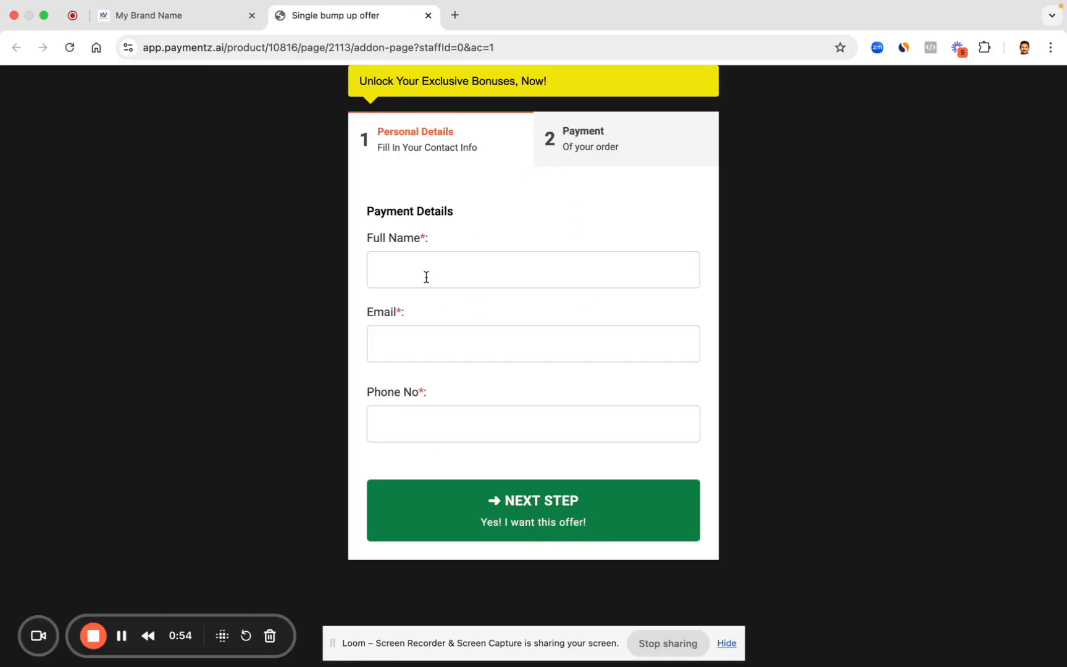
click(427, 276)
click(472, 308)
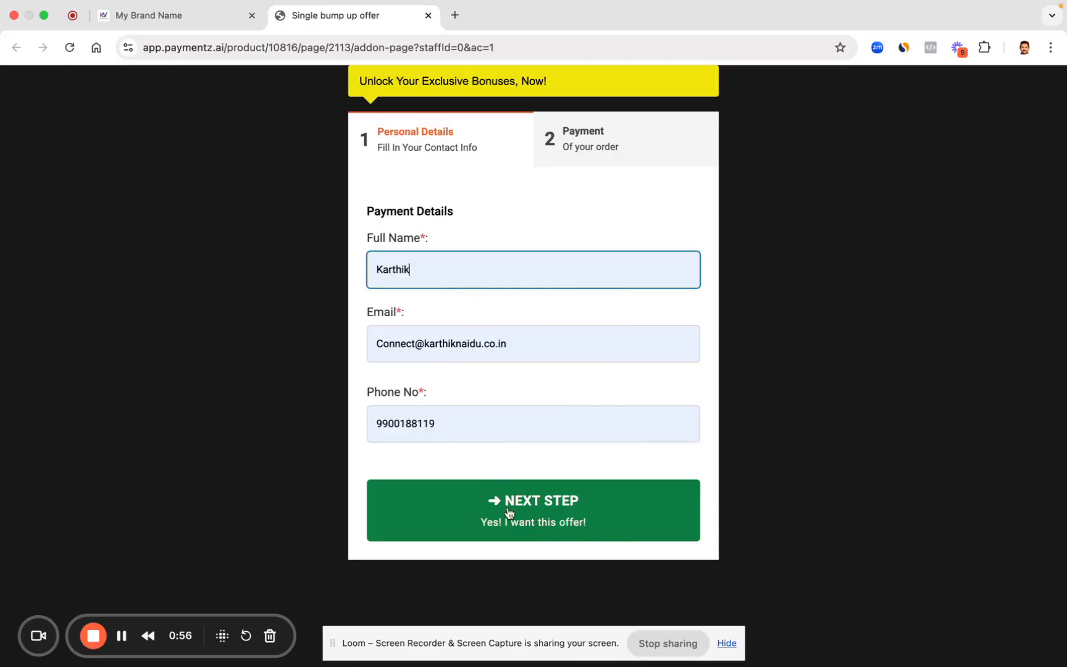
Step: Edit the autofilled e-mail, name and phone number to test values and continue to Payment
click(418, 345)
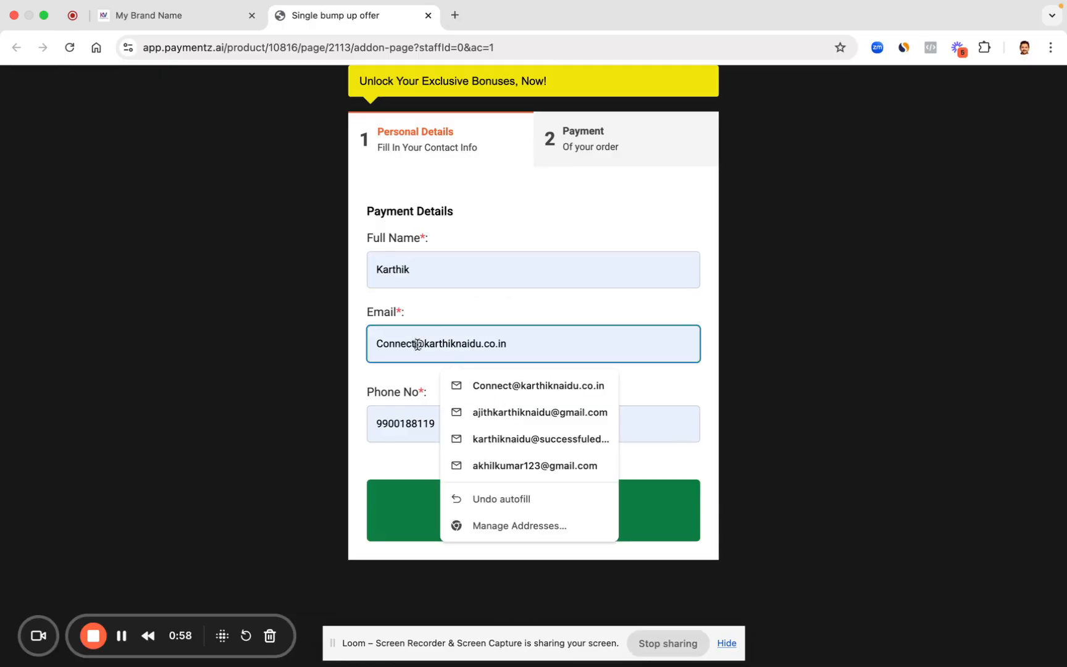
text(jsc)
text(kjws)
drag(418, 344, 370, 340)
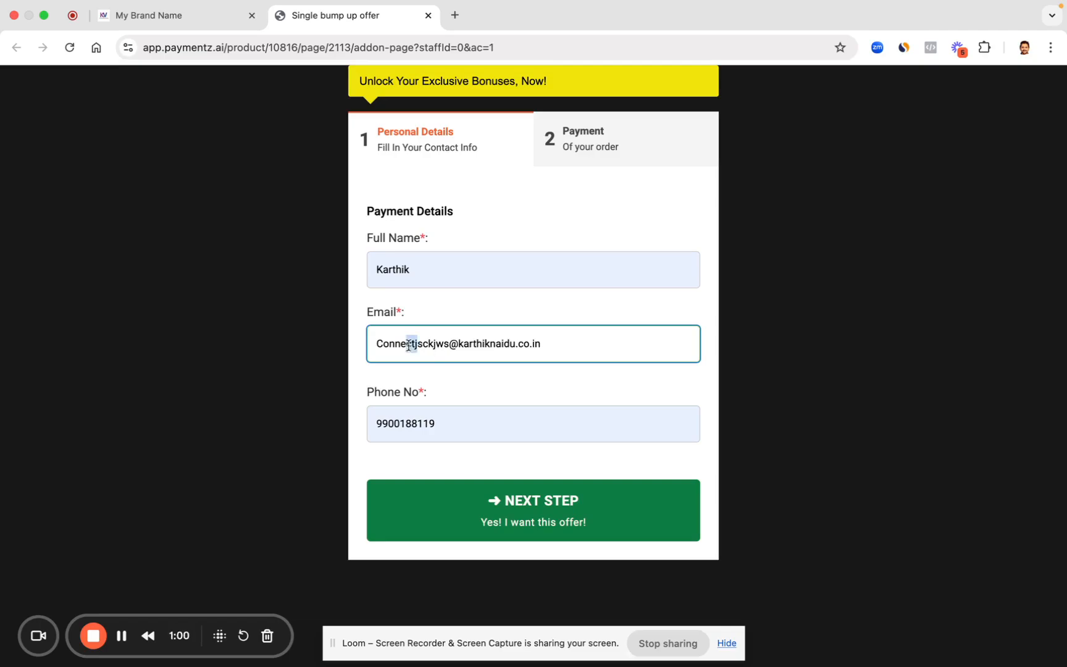
key(BackSpace)
double_click(396, 266)
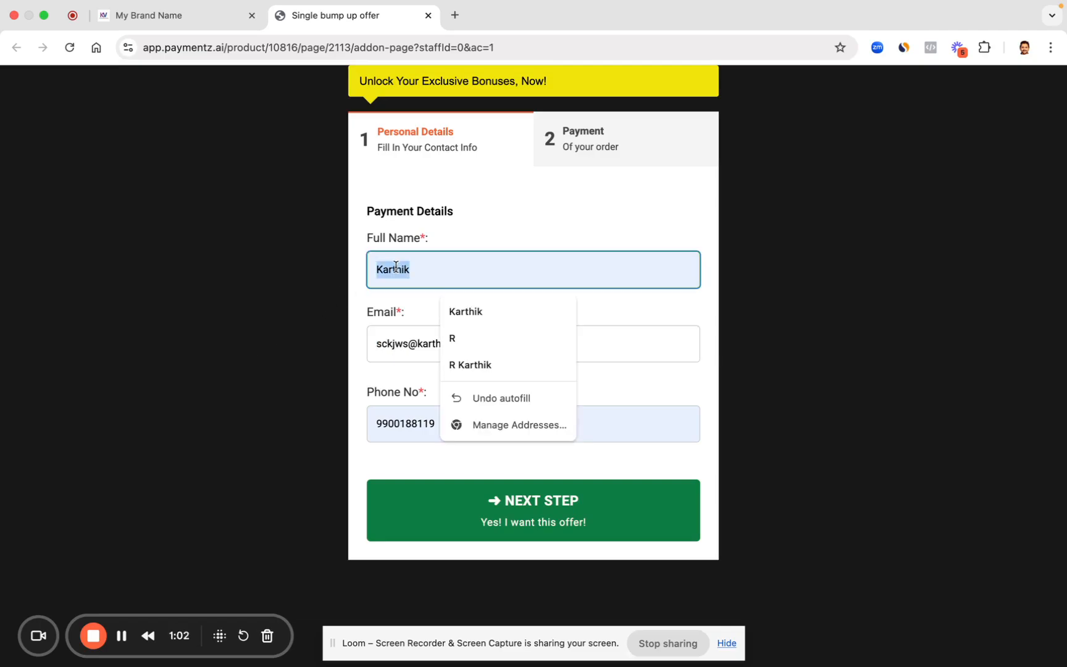
text(Rahul Check)
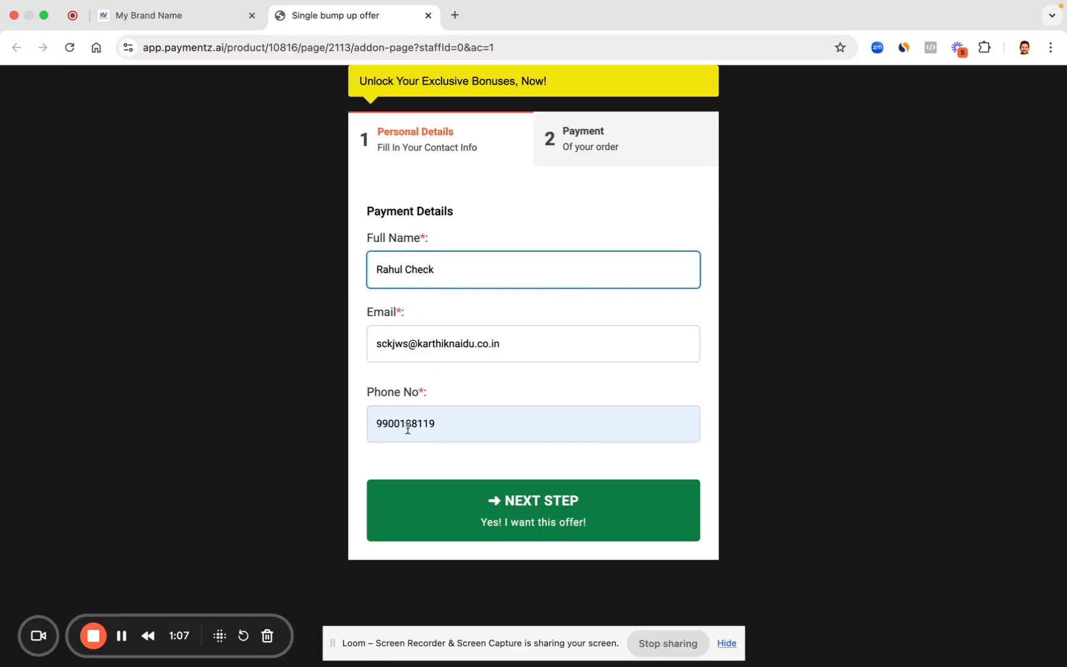
click(434, 414)
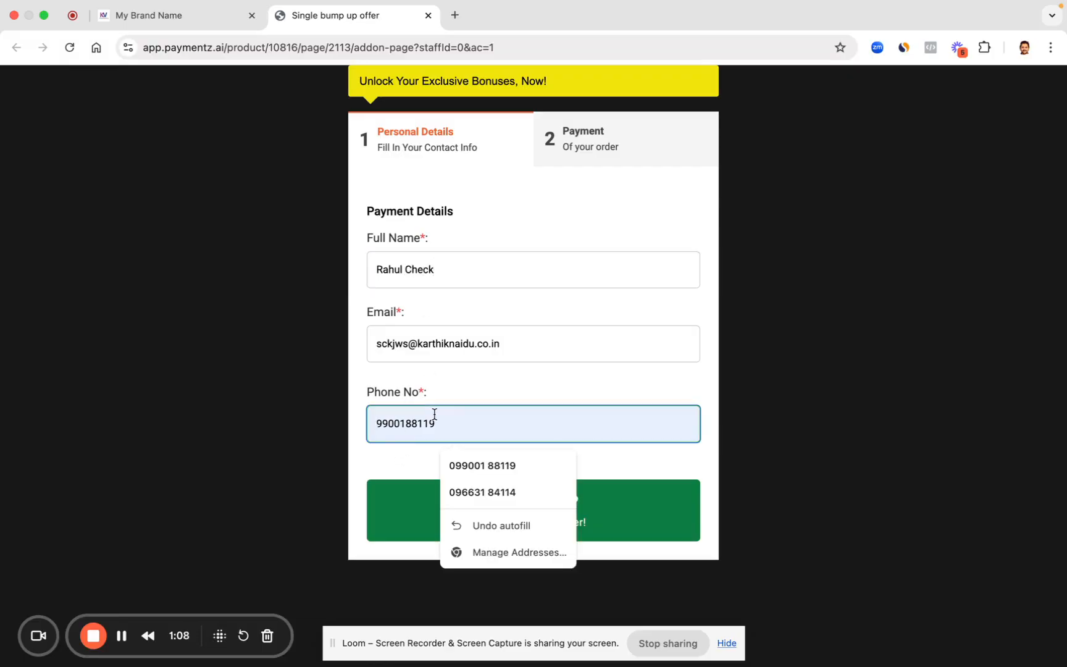
click(436, 423)
key(BackSpace)
text(3333)
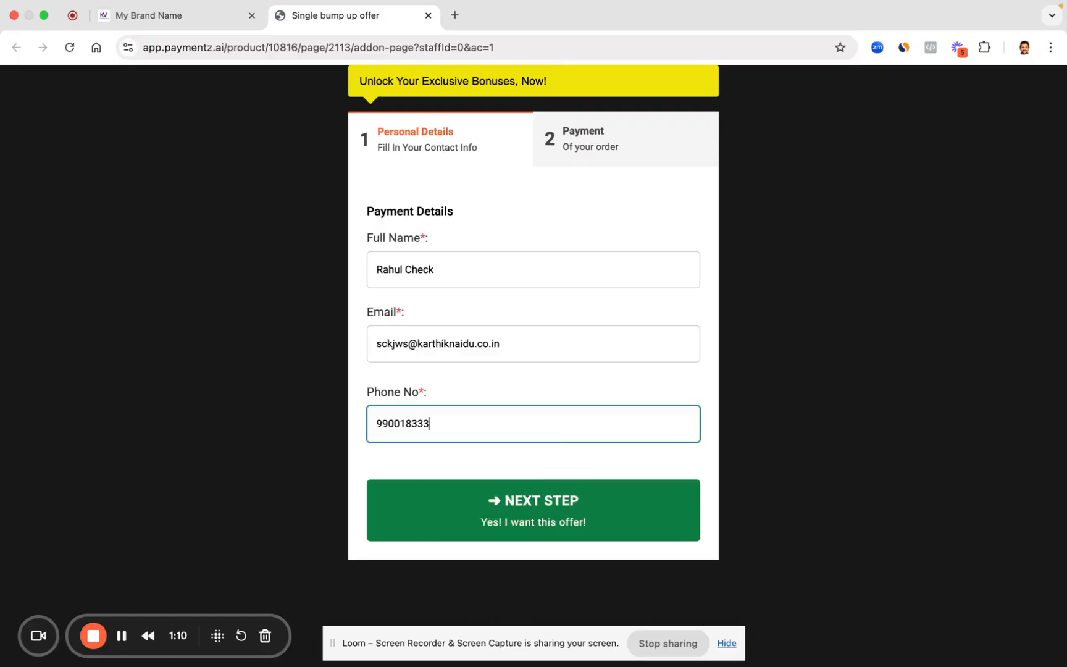
click(520, 507)
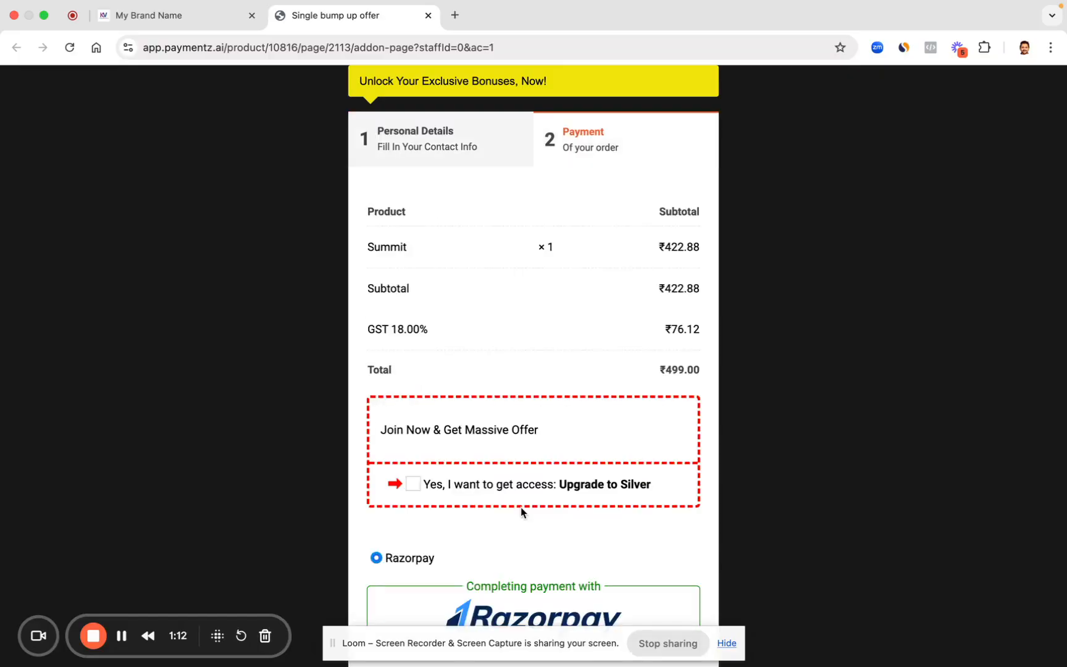
Step: Tick 'Upgrade to Silver' and confirm the total rises from ₹499.00 to ₹1499
scroll(537, 355, down, 1)
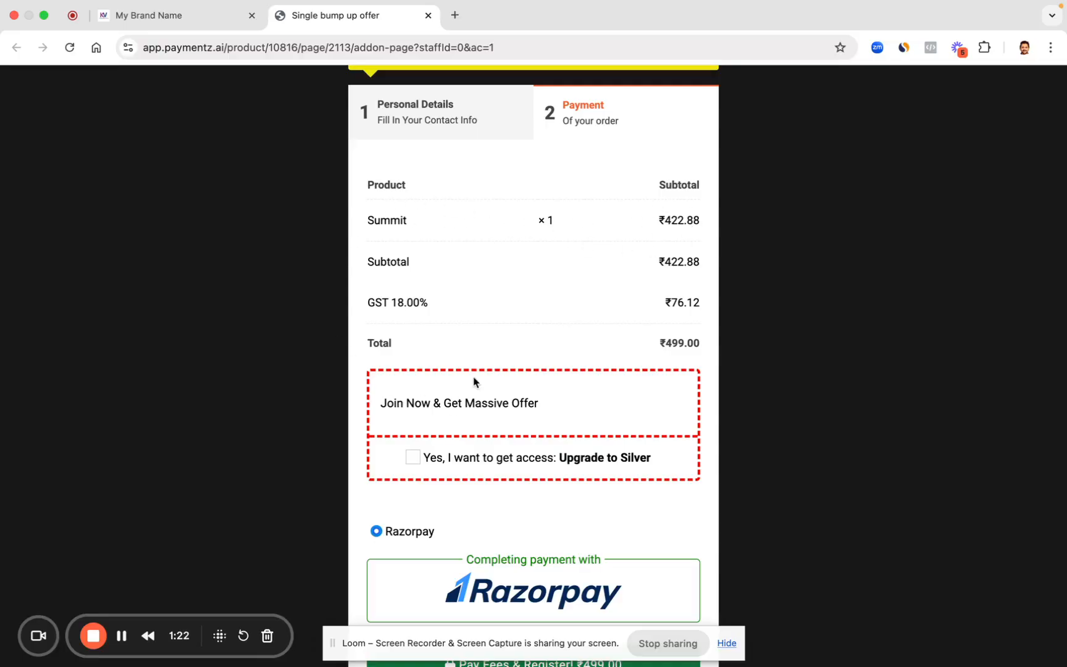
scroll(475, 381, down, 1)
drag(380, 368, 555, 371)
drag(665, 306, 706, 312)
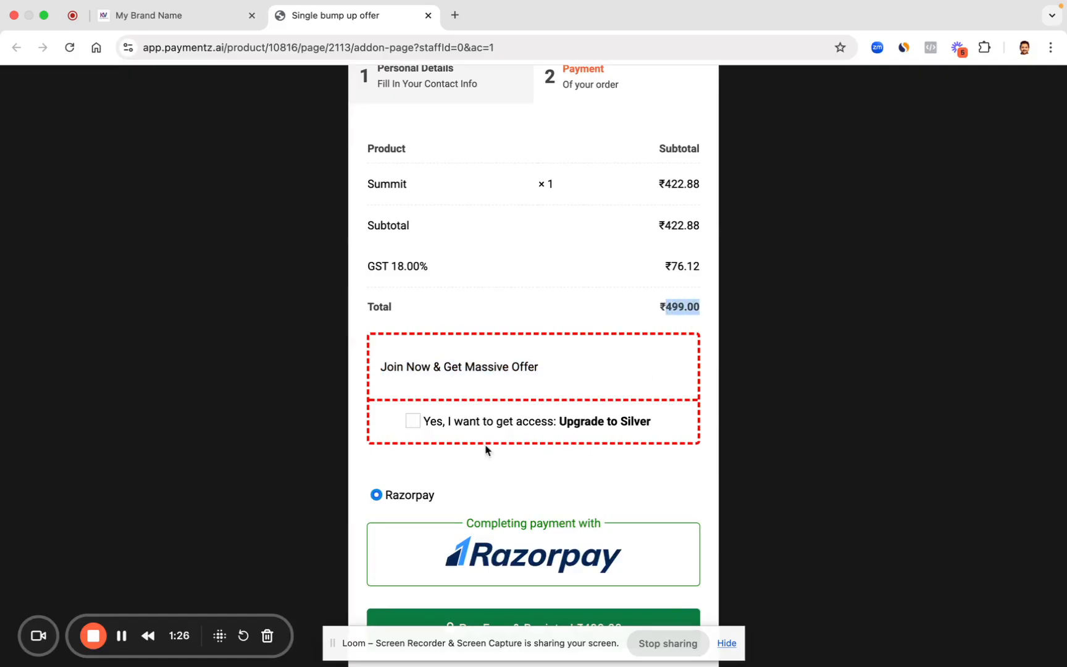
click(413, 422)
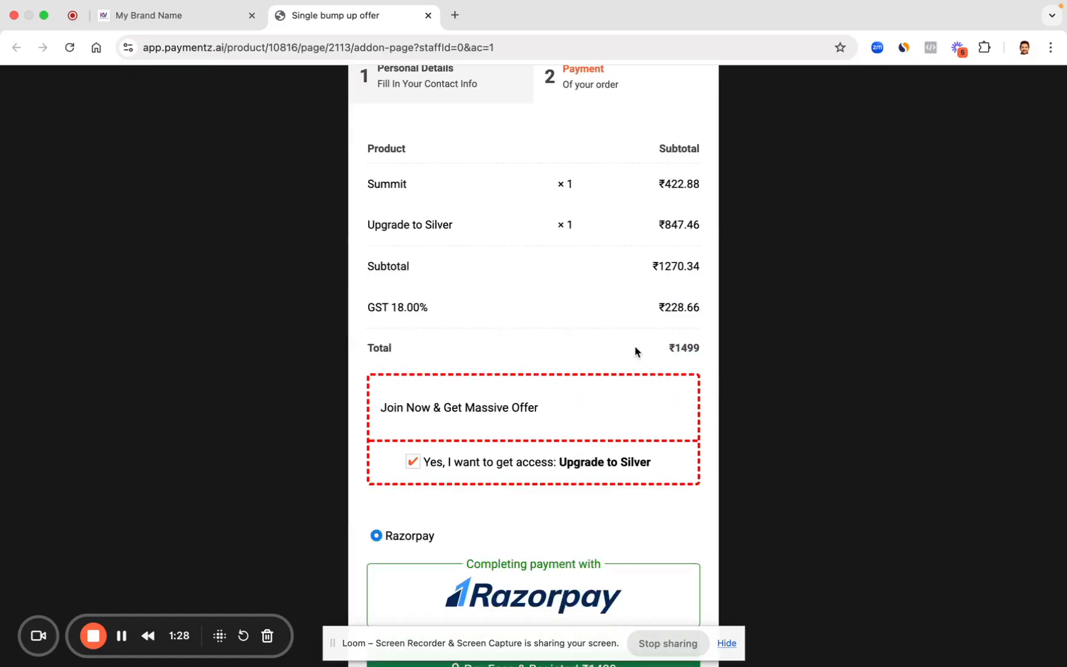
drag(669, 350, 696, 350)
drag(661, 226, 704, 225)
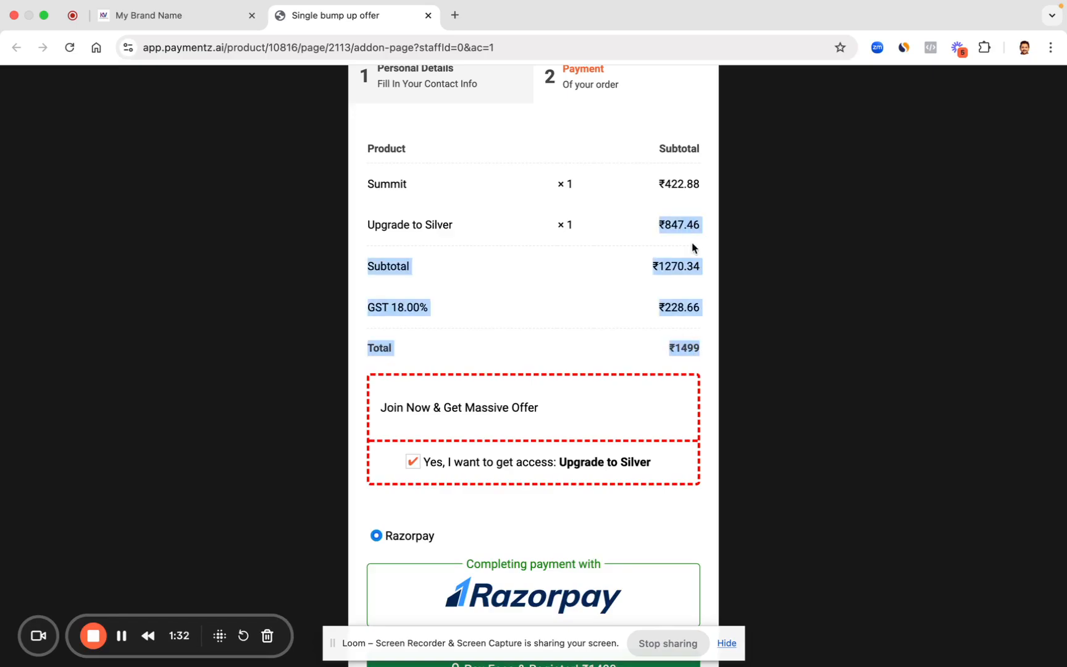
click(667, 244)
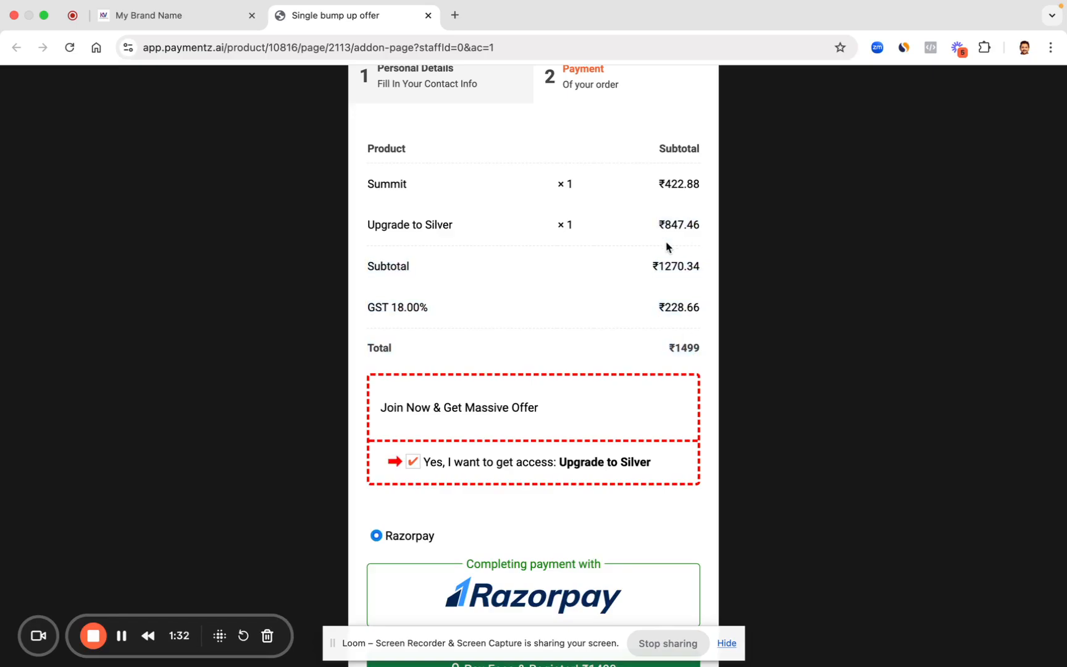
triple_click(676, 307)
triple_click(684, 347)
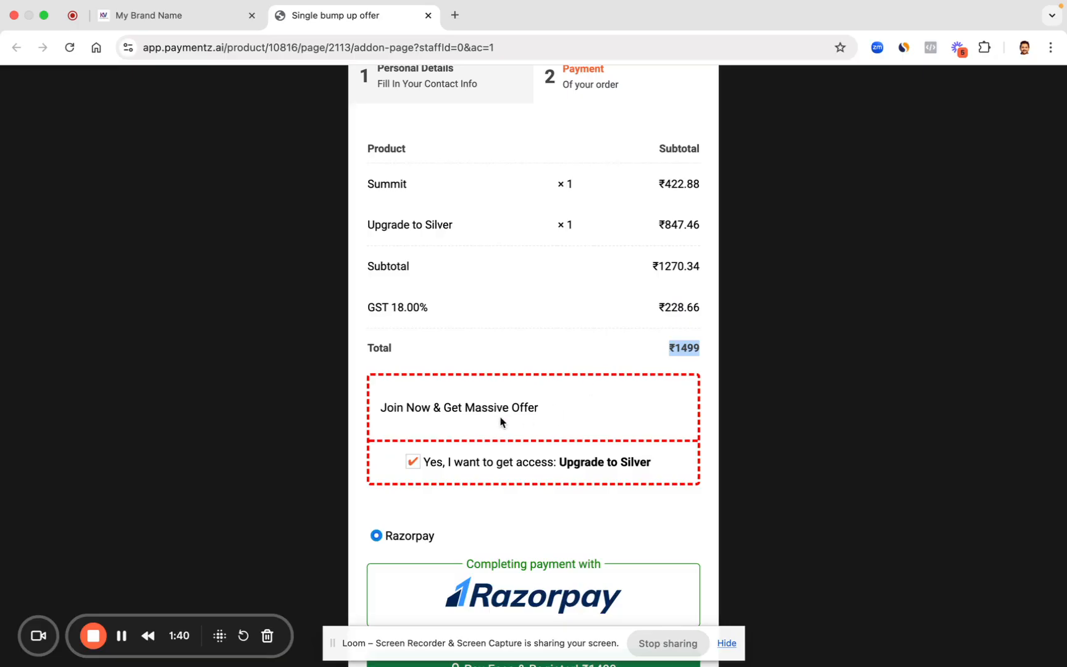
Step: Untick the Silver upgrade, re-add it, and proceed with 'Pay Fees & Register!' to Razorpay
scroll(528, 466, down, 1)
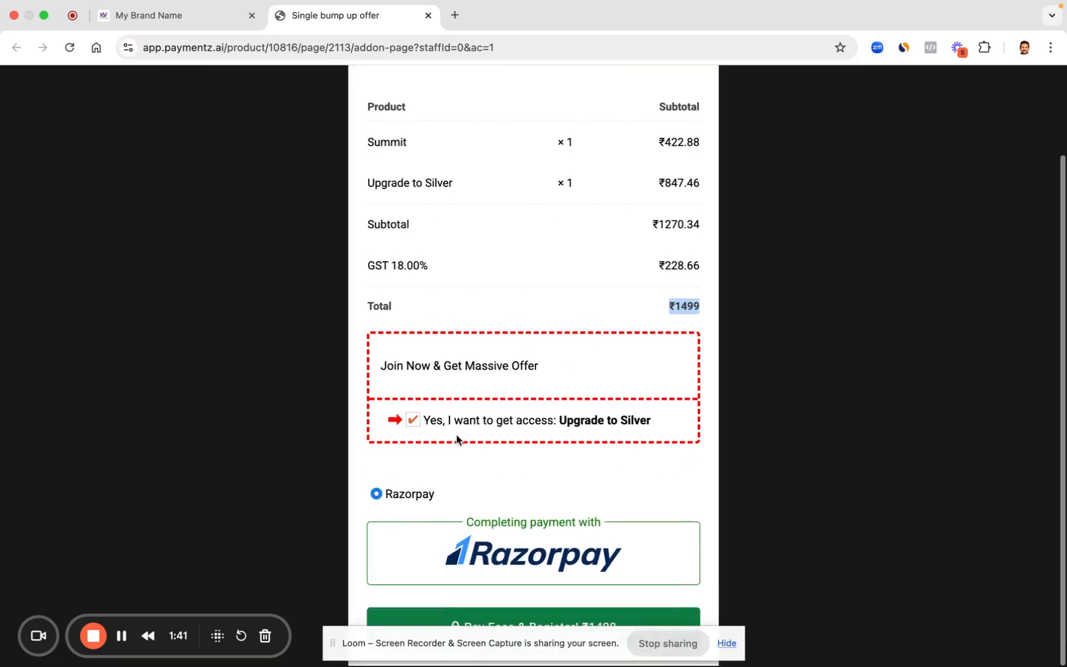
click(413, 424)
click(672, 308)
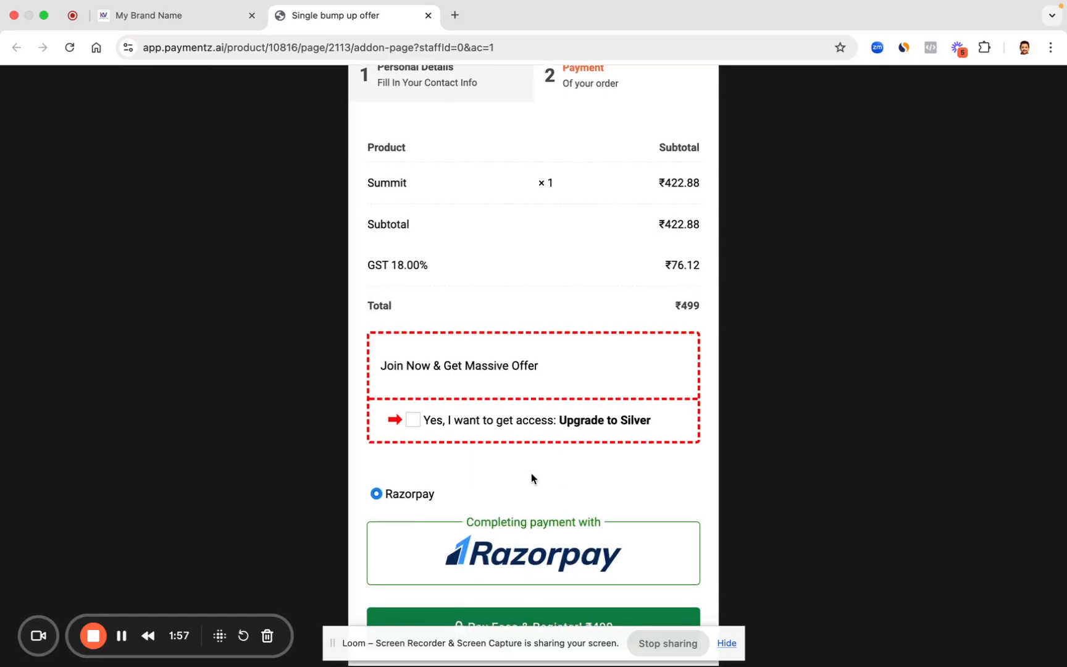
drag(431, 654, 781, 33)
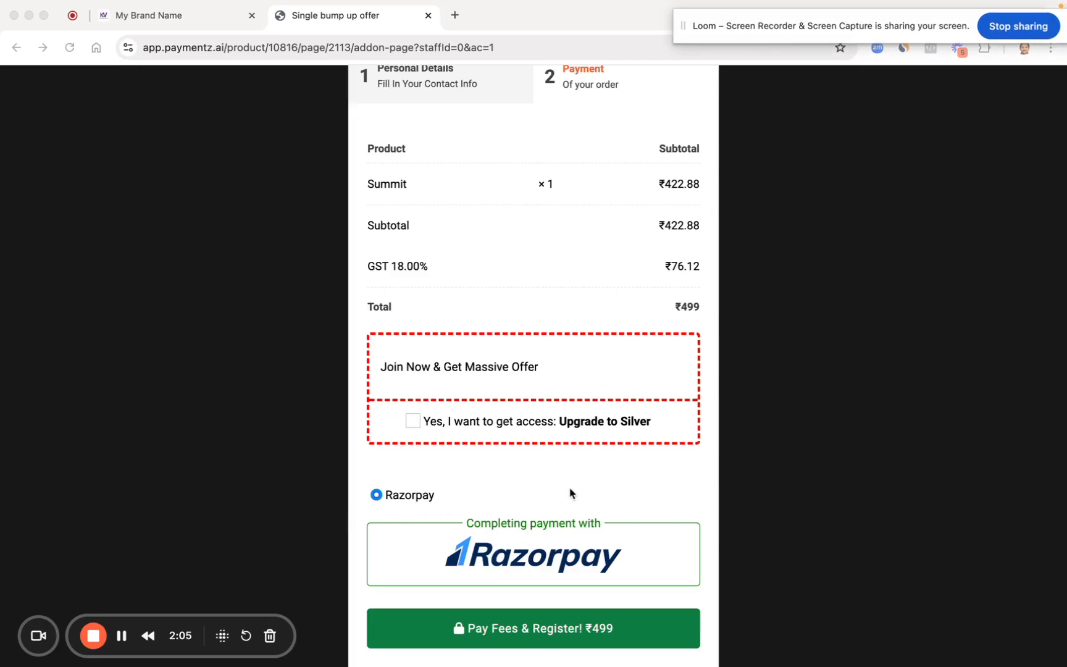
click(512, 628)
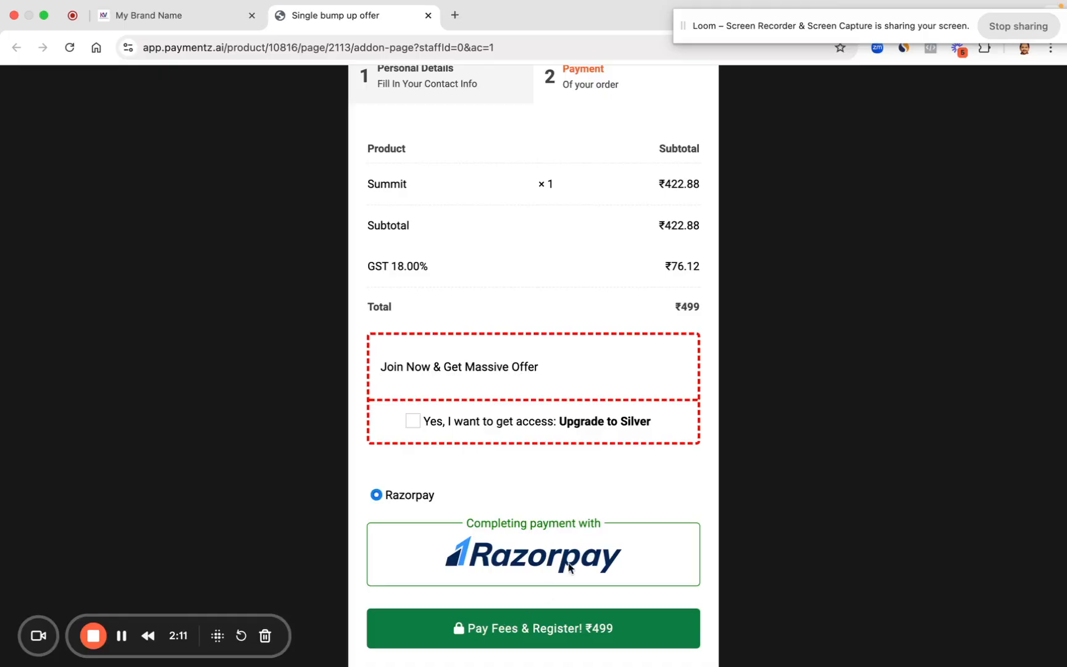
scroll(529, 475, up, 2)
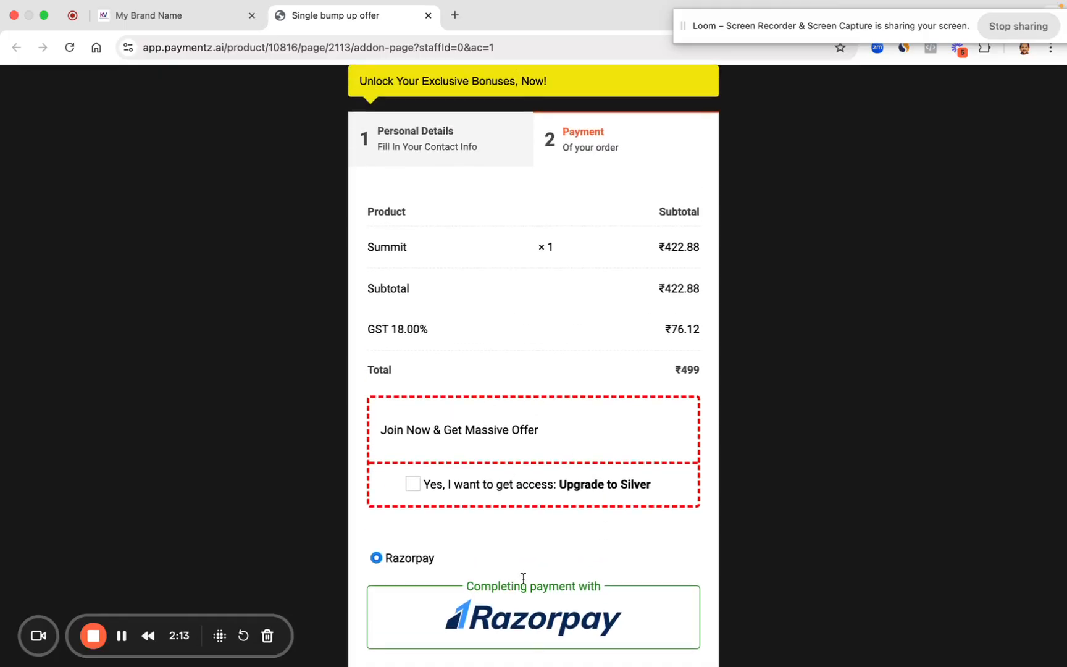
scroll(522, 577, down, 2)
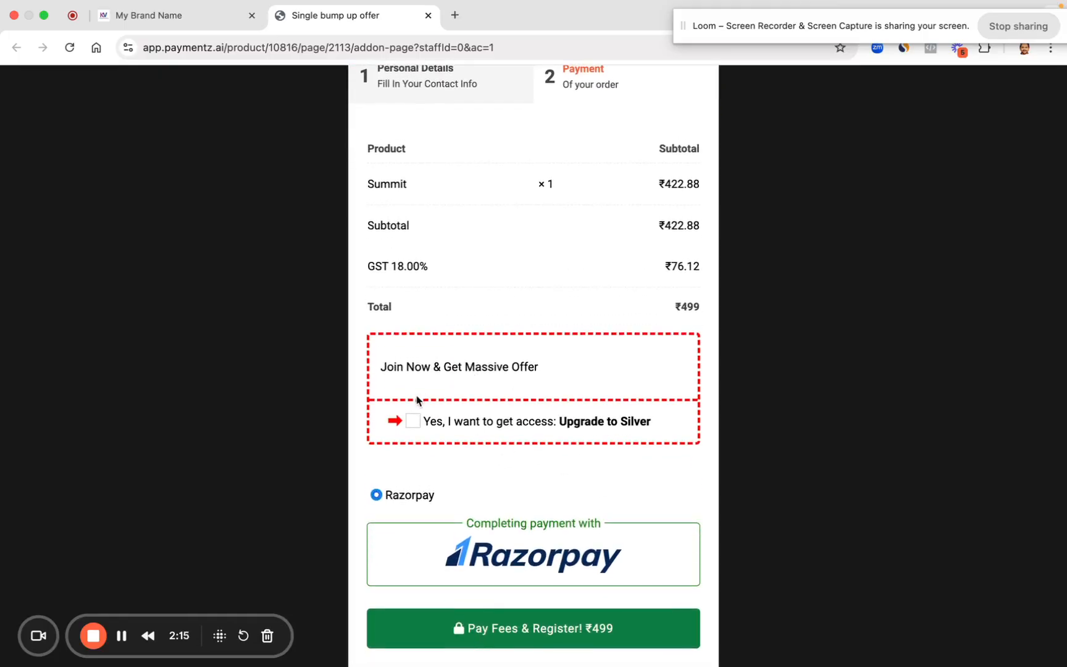
click(413, 421)
click(532, 655)
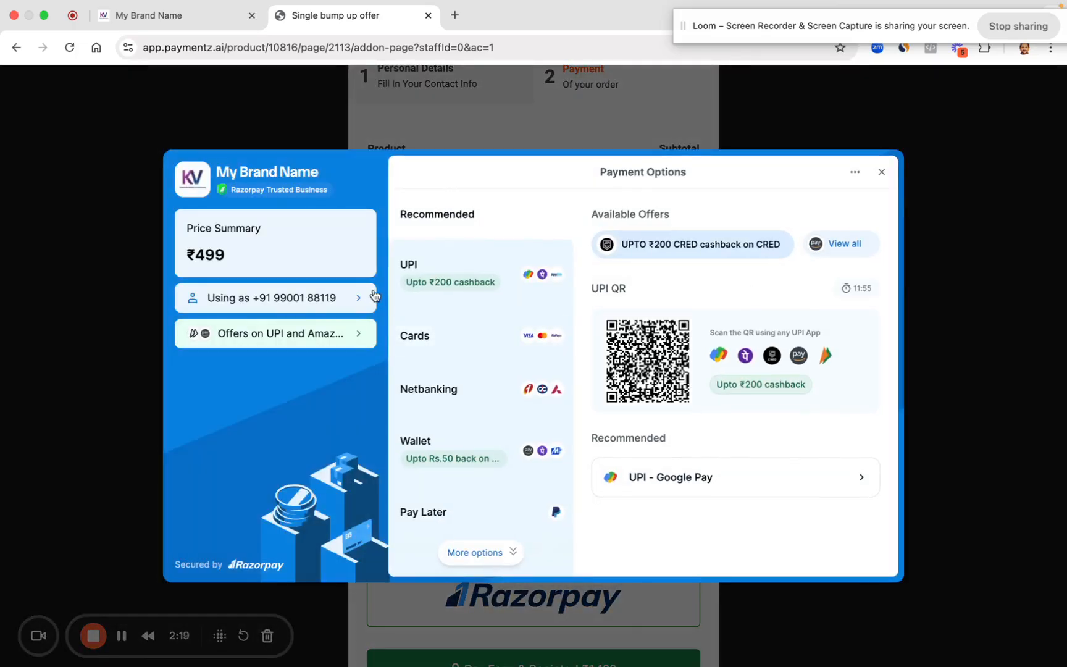
Step: Exit Razorpay, re-tick the Silver upgrade, and reopen payment to check the ₹1,499 price
click(881, 171)
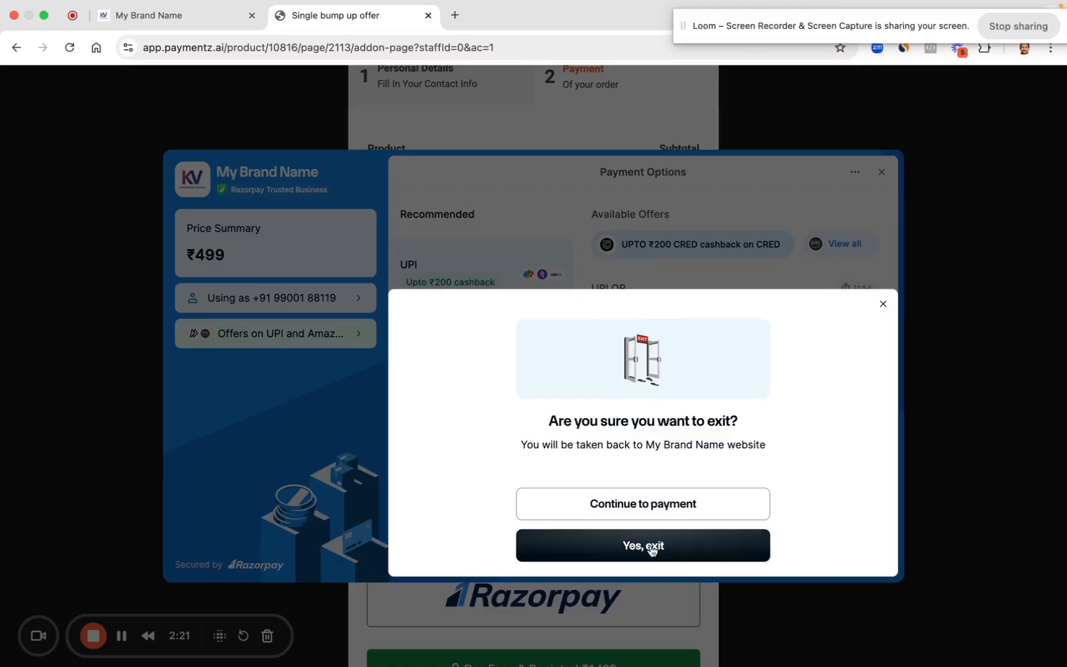
click(650, 547)
click(413, 460)
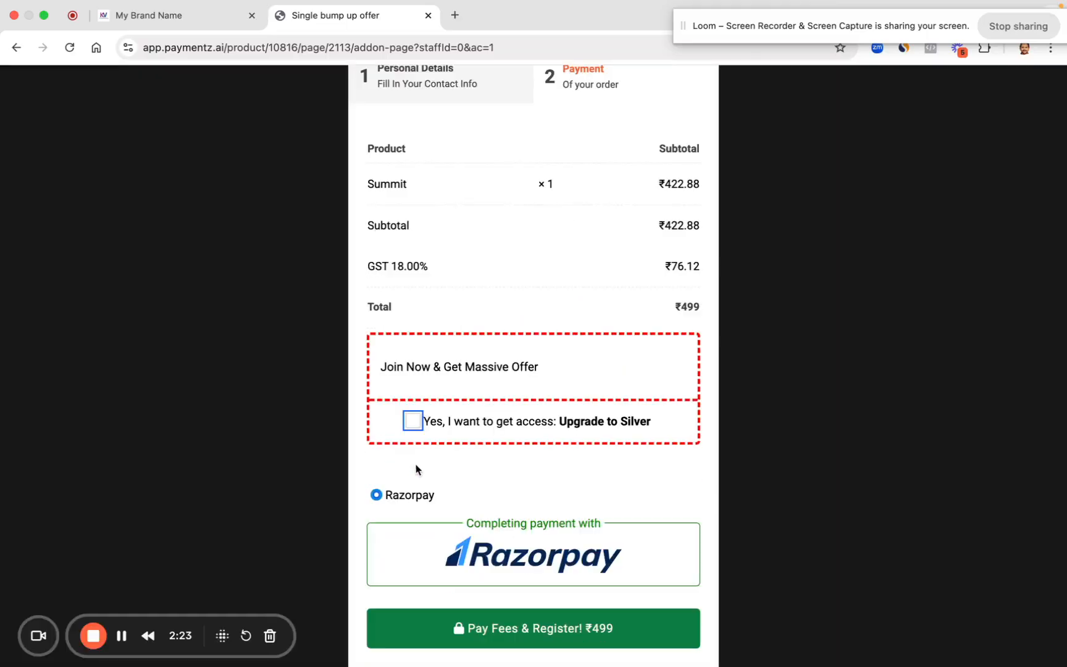
click(414, 422)
scroll(576, 554, down, 1)
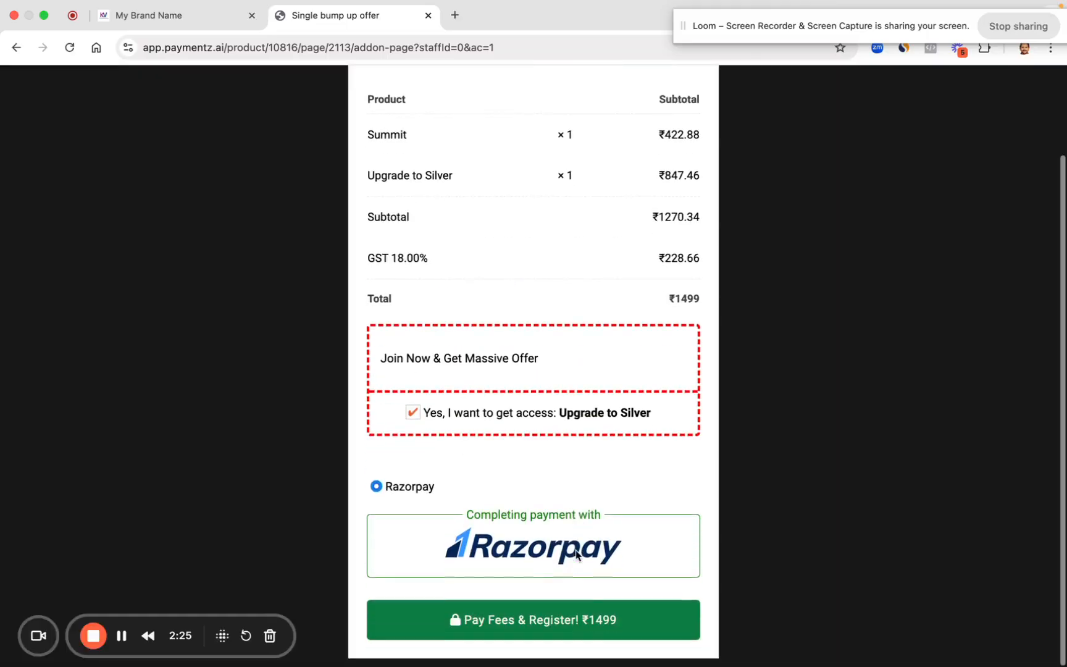
click(575, 620)
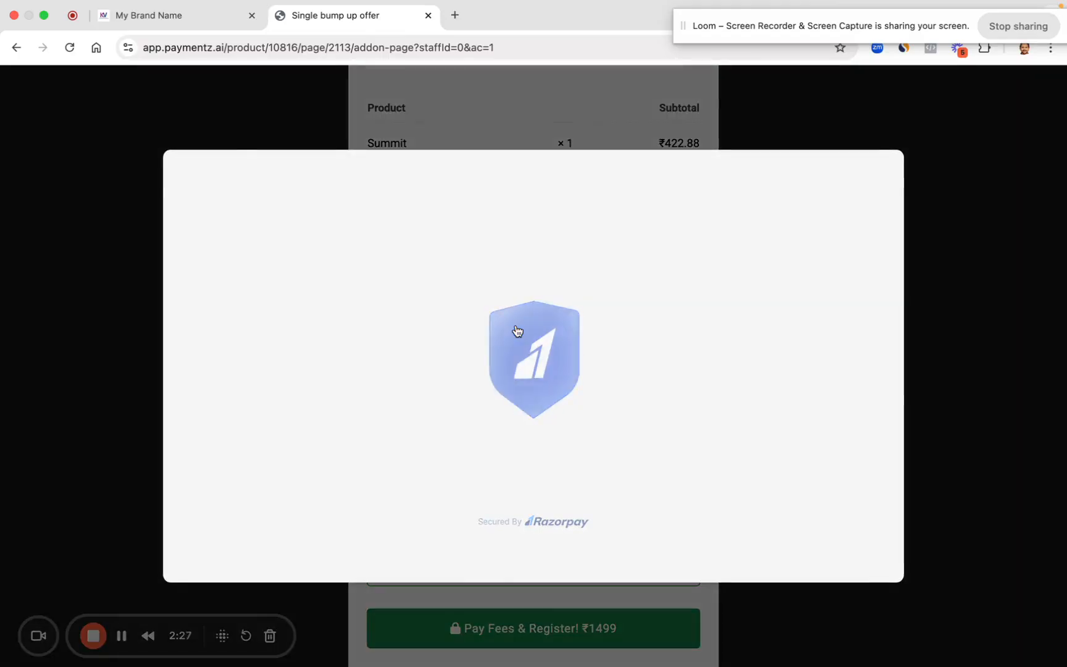
drag(188, 254, 238, 250)
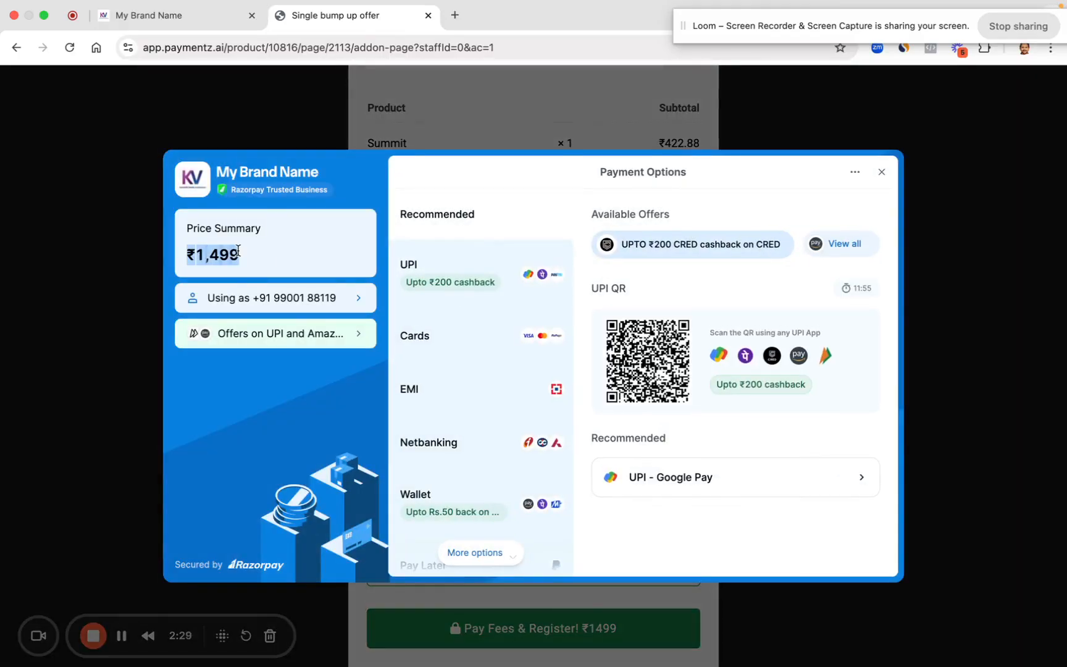
Step: Exit the payment, return to Personal Details, and open the dashboard's transactions page
click(882, 172)
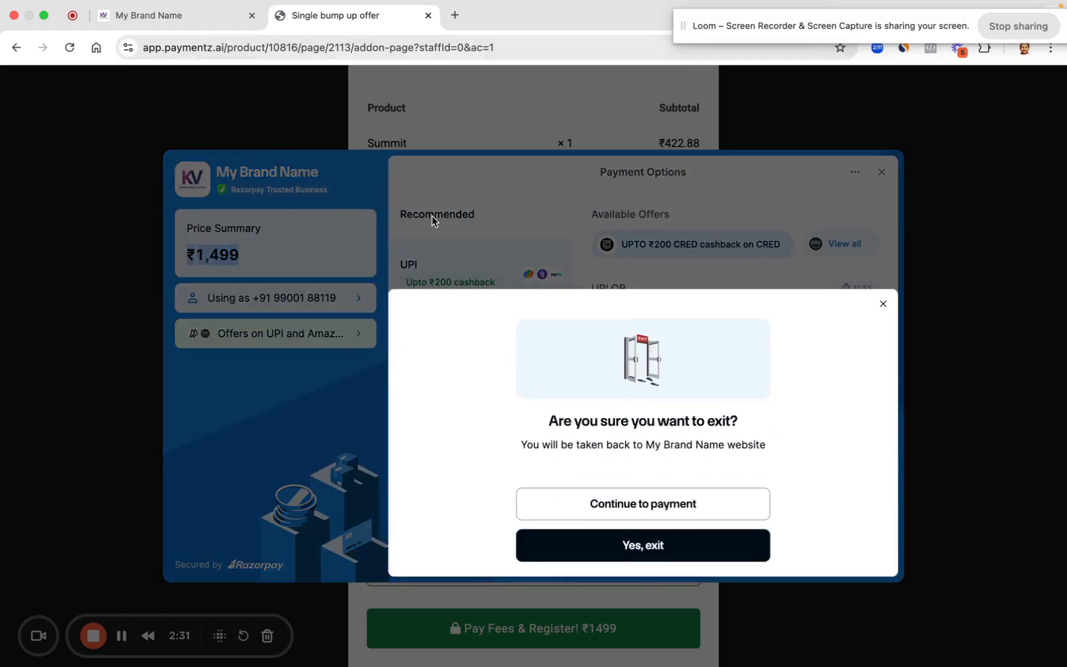
click(601, 545)
scroll(461, 298, up, 3)
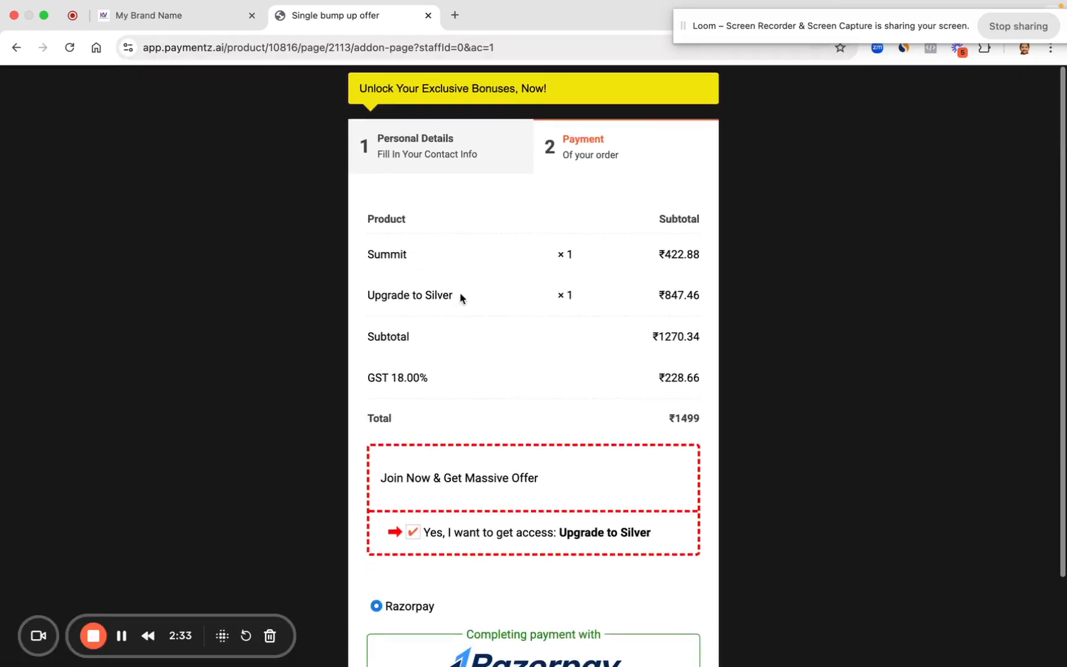
click(436, 143)
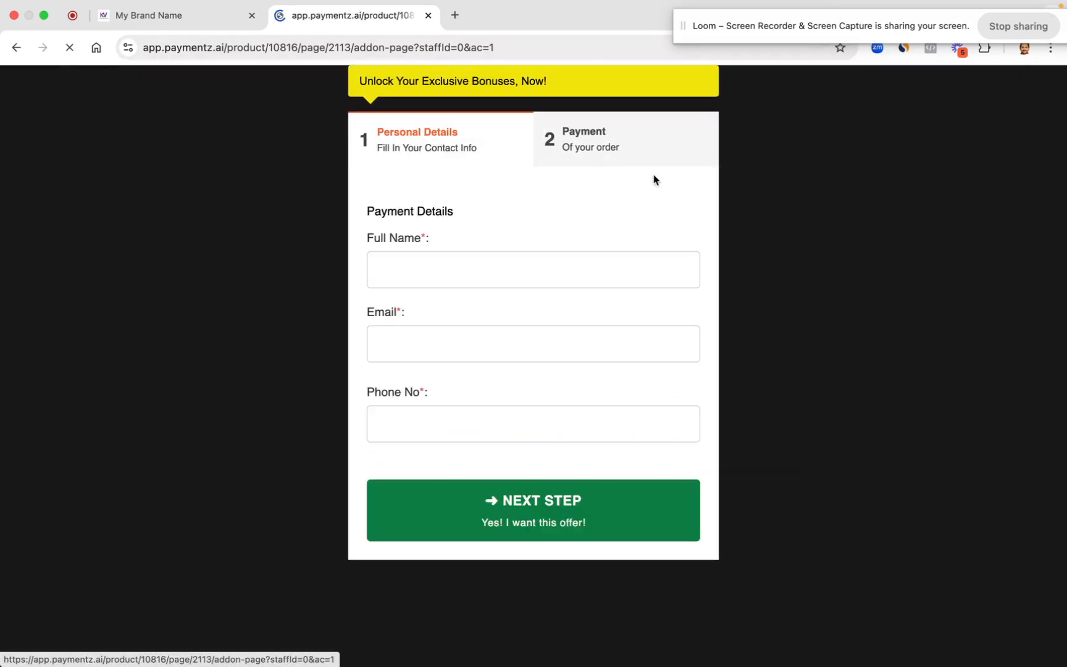
click(181, 15)
click(478, 144)
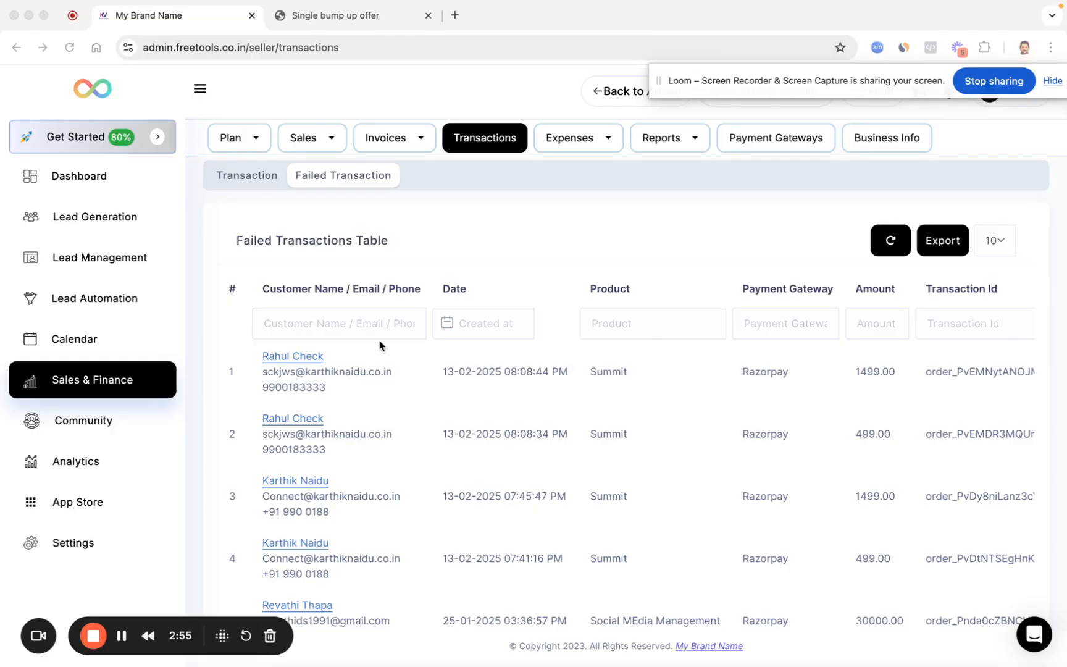
Step: Open Lead Automation to view the WhatsApp sender devices, one active and one inactive
click(118, 300)
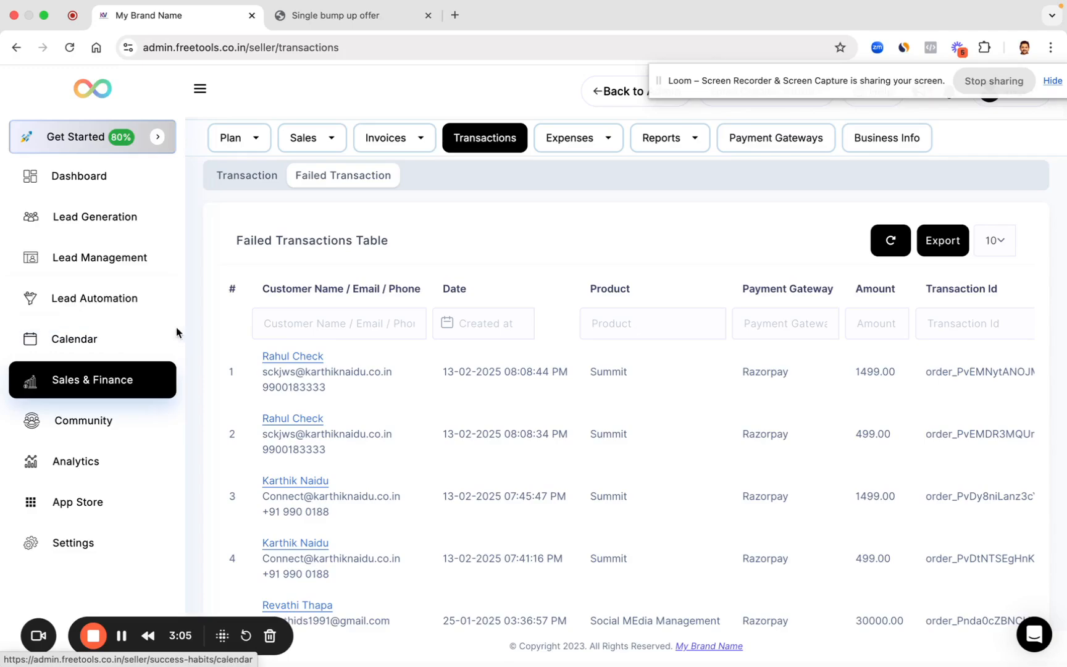
click(113, 297)
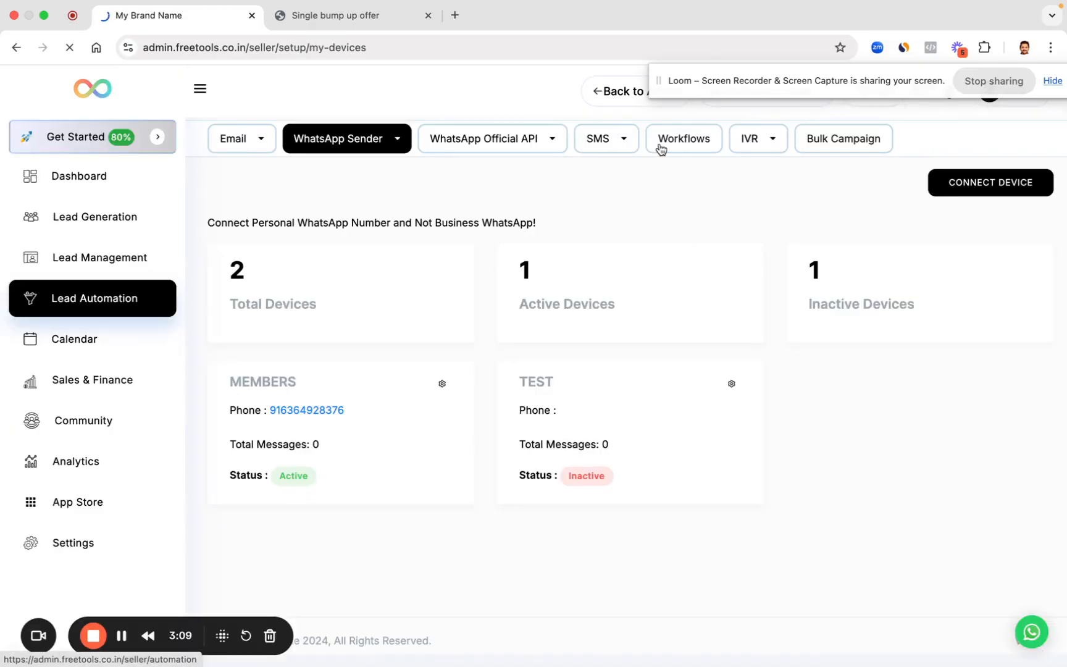
Step: Create a new workflow with a Sales & Finance 'Payment Failed' trigger for the Summit product
click(660, 147)
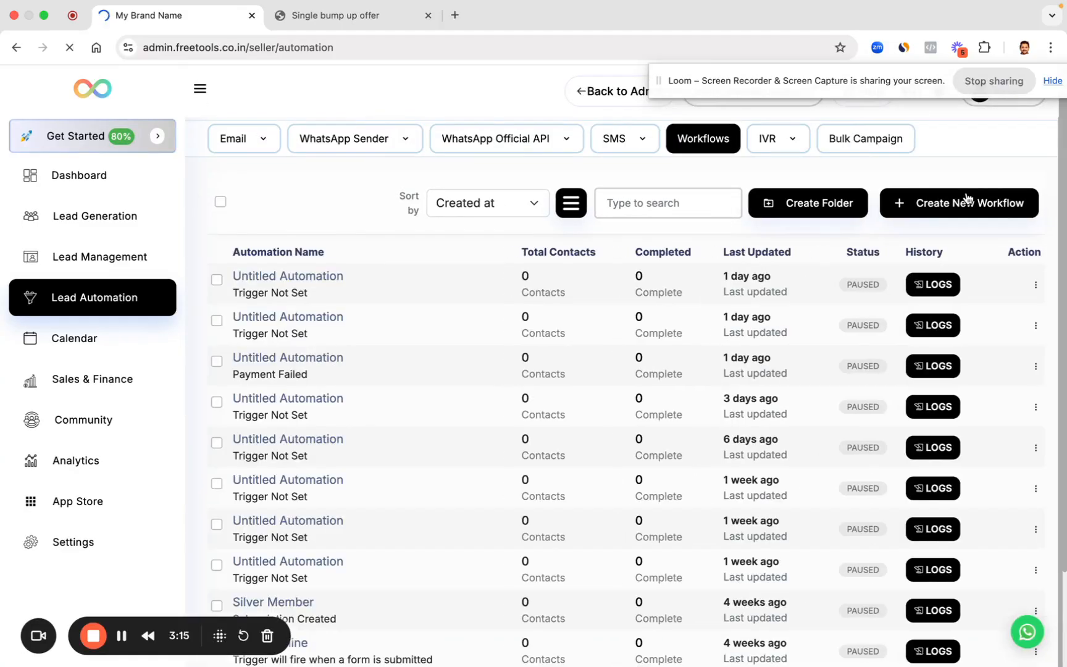
click(967, 199)
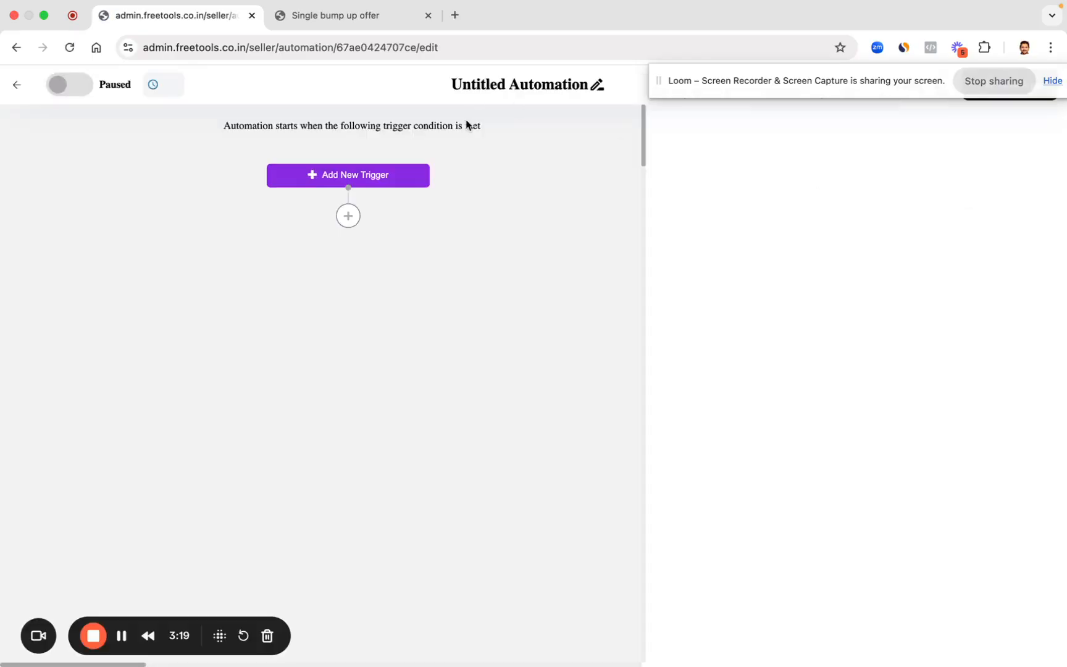
click(357, 176)
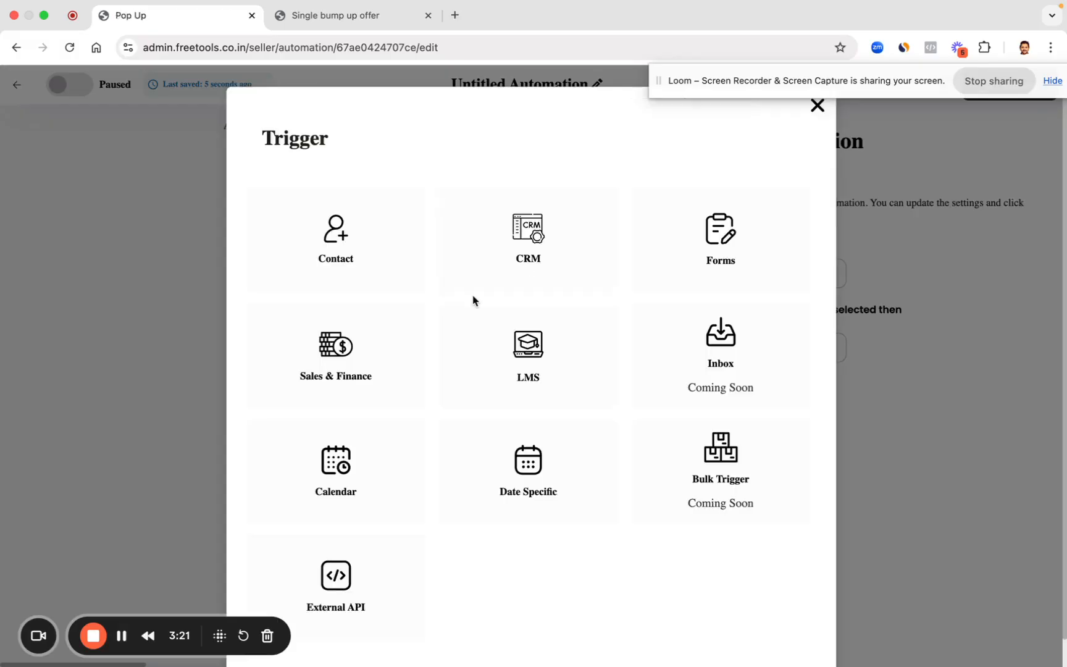
click(333, 361)
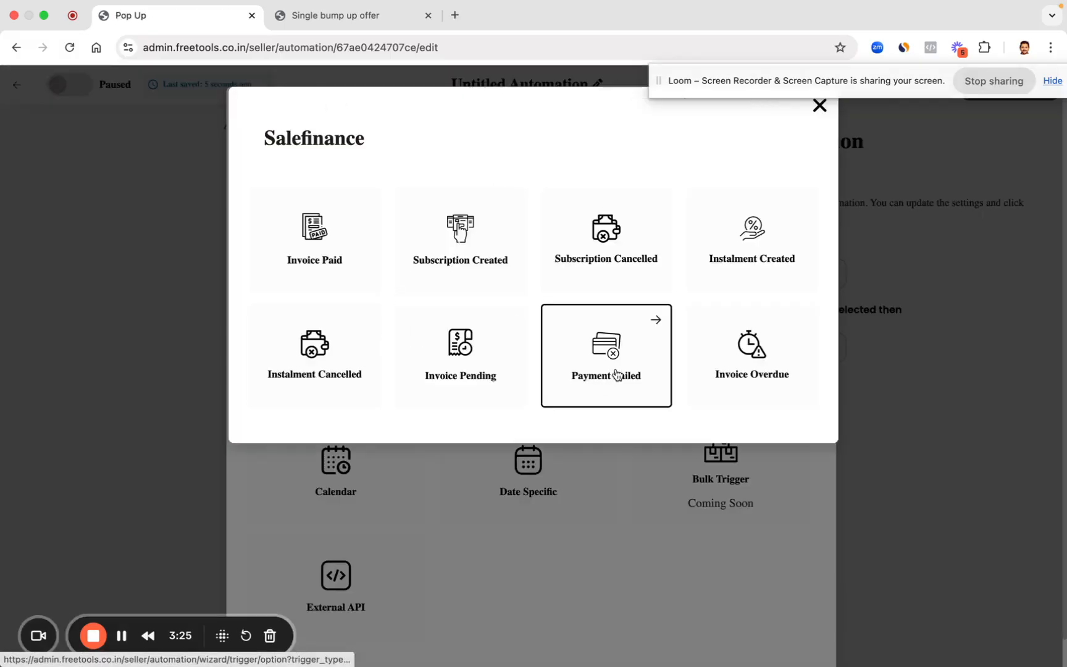
click(594, 378)
click(394, 249)
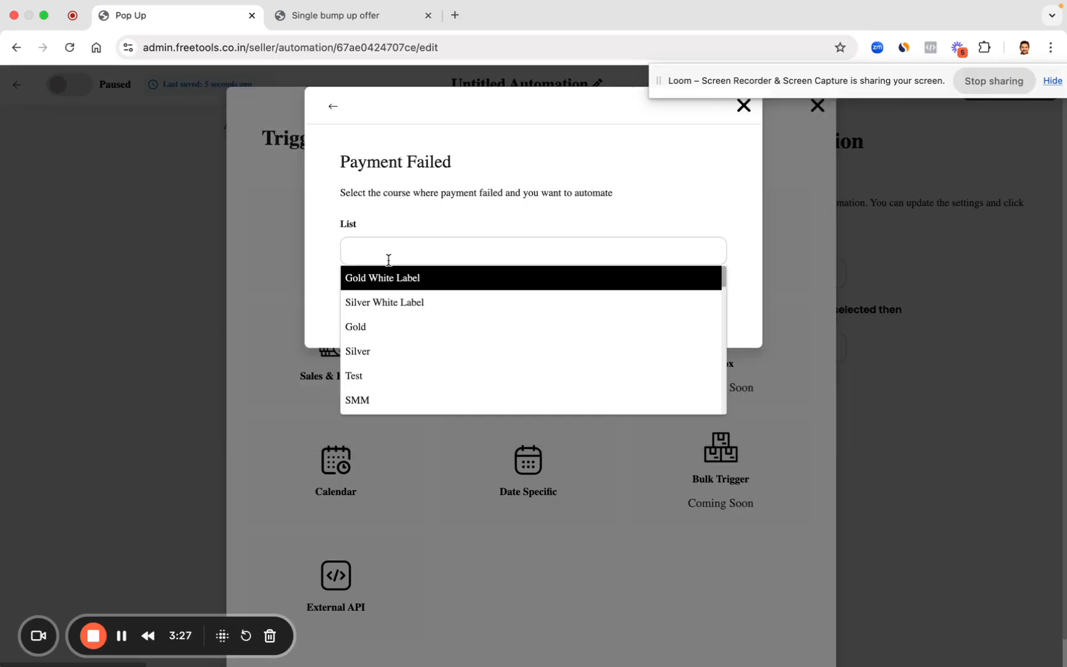
scroll(365, 346, down, 10)
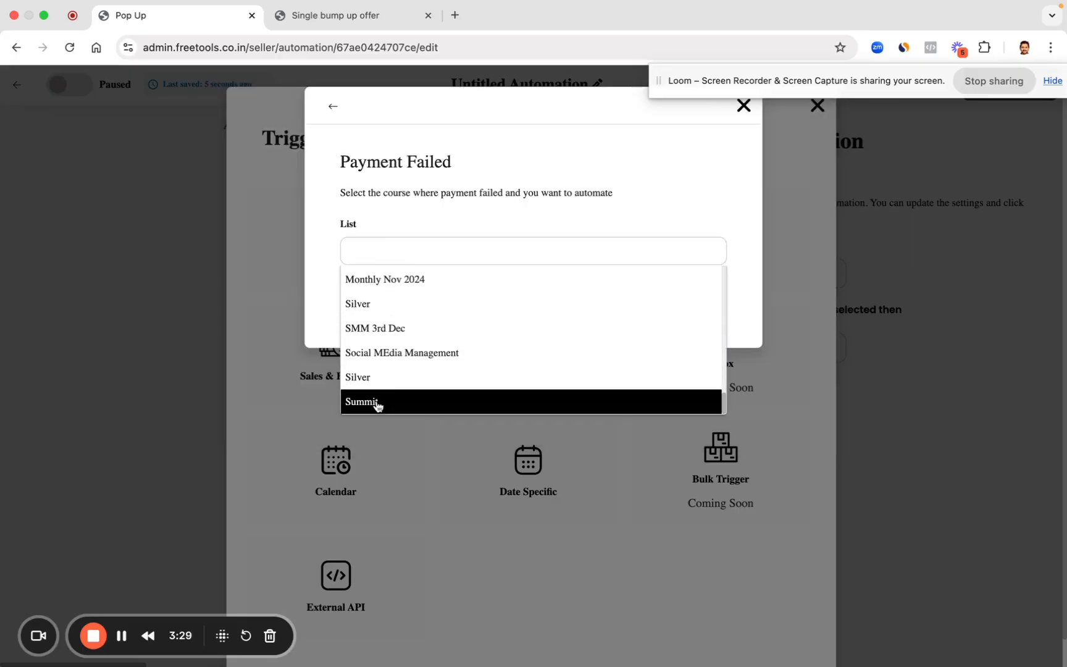
click(377, 402)
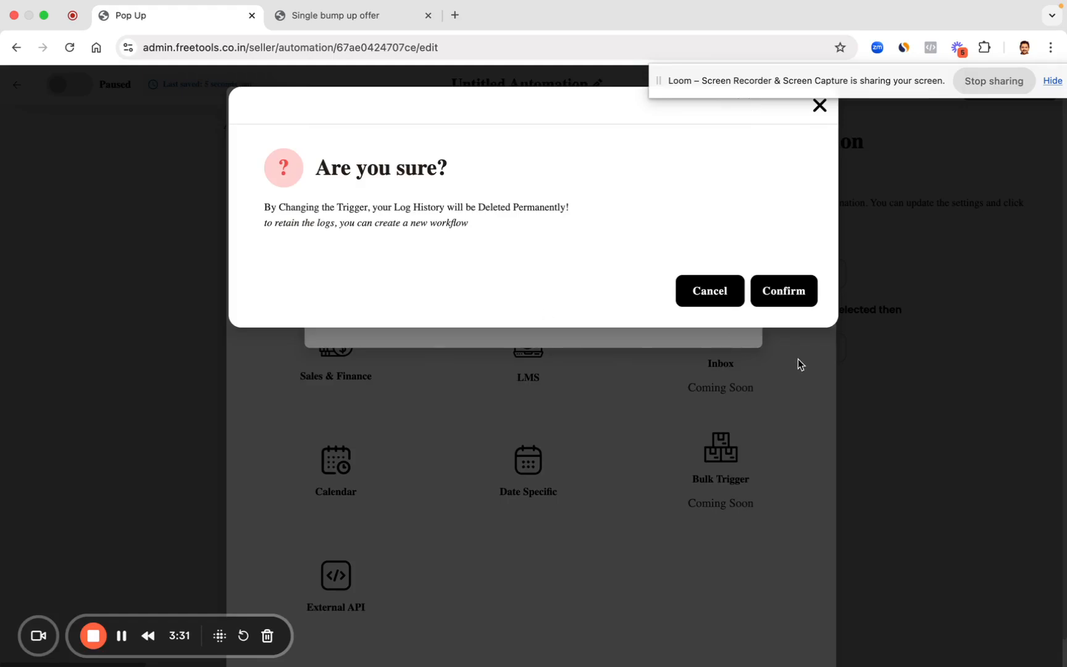
click(791, 294)
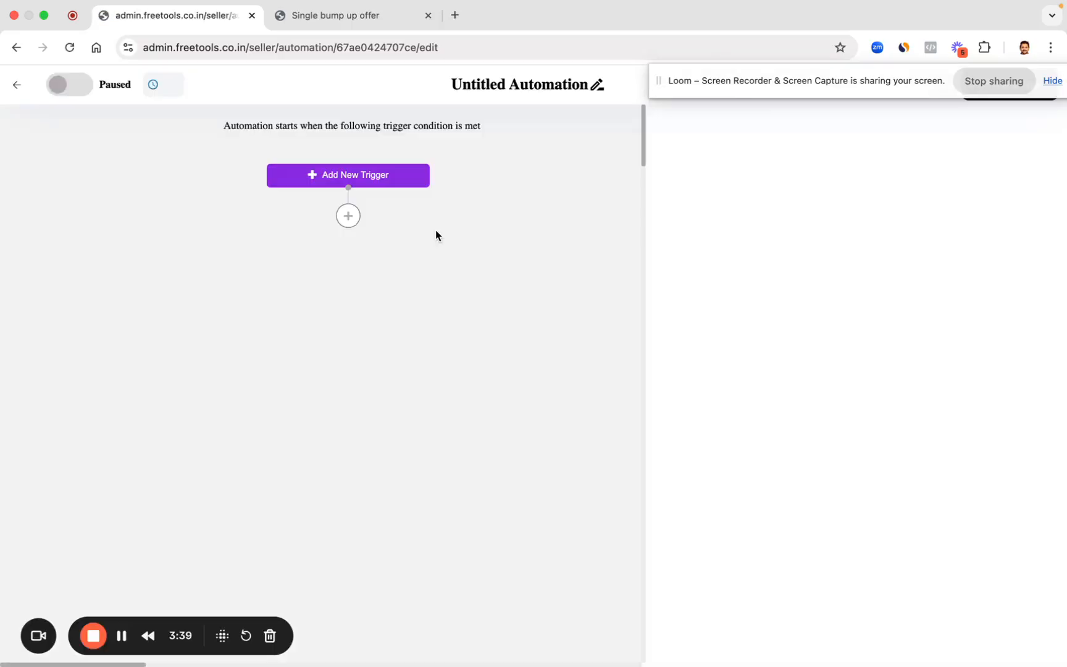
Step: After the trigger, add an Add/Update to CRM action with Webinar pipeline and Attendee stage
click(347, 221)
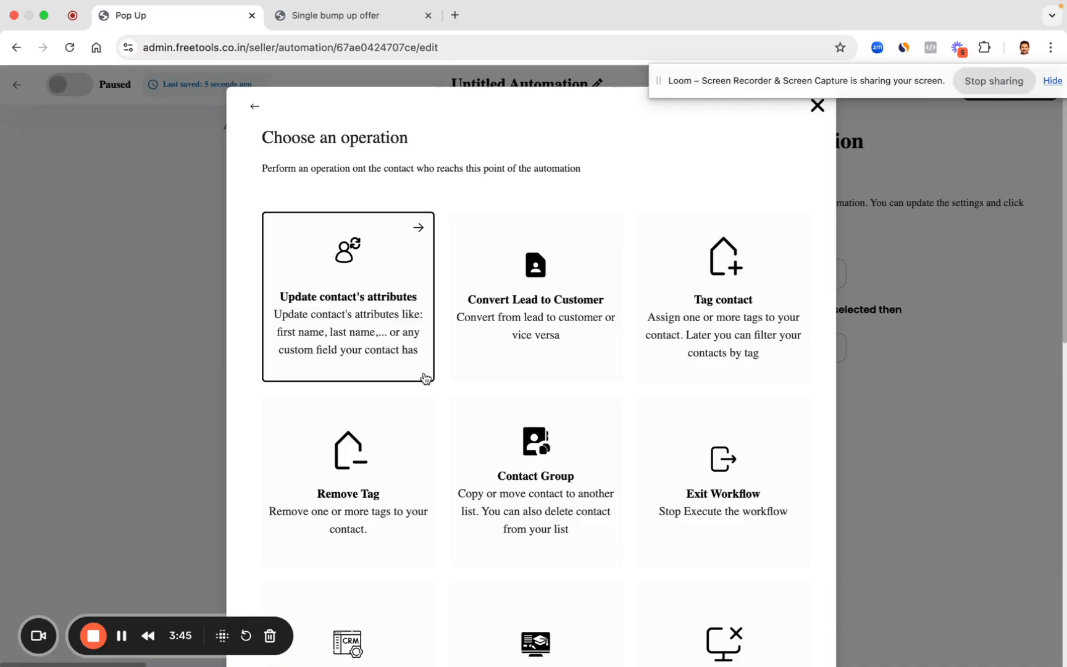
scroll(401, 463, down, 4)
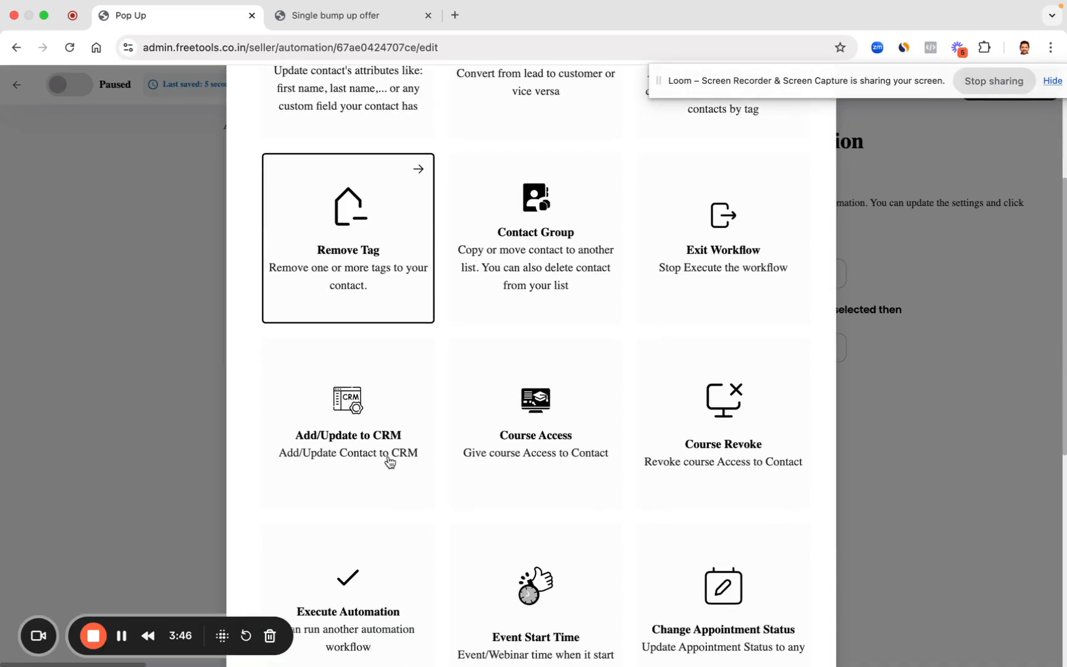
click(358, 426)
click(409, 311)
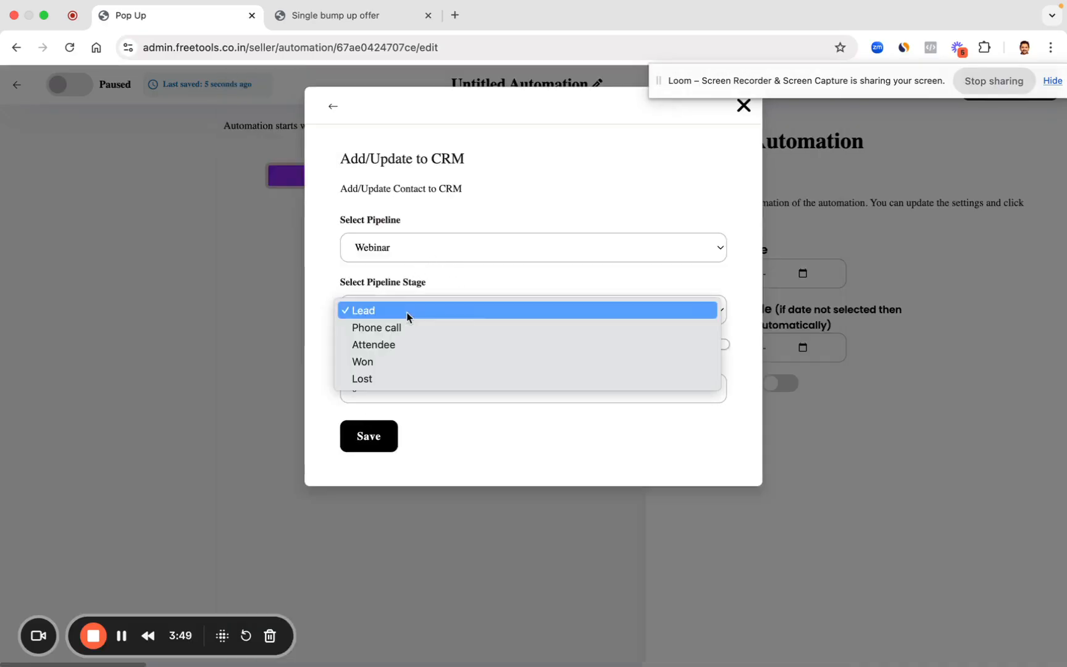
click(399, 346)
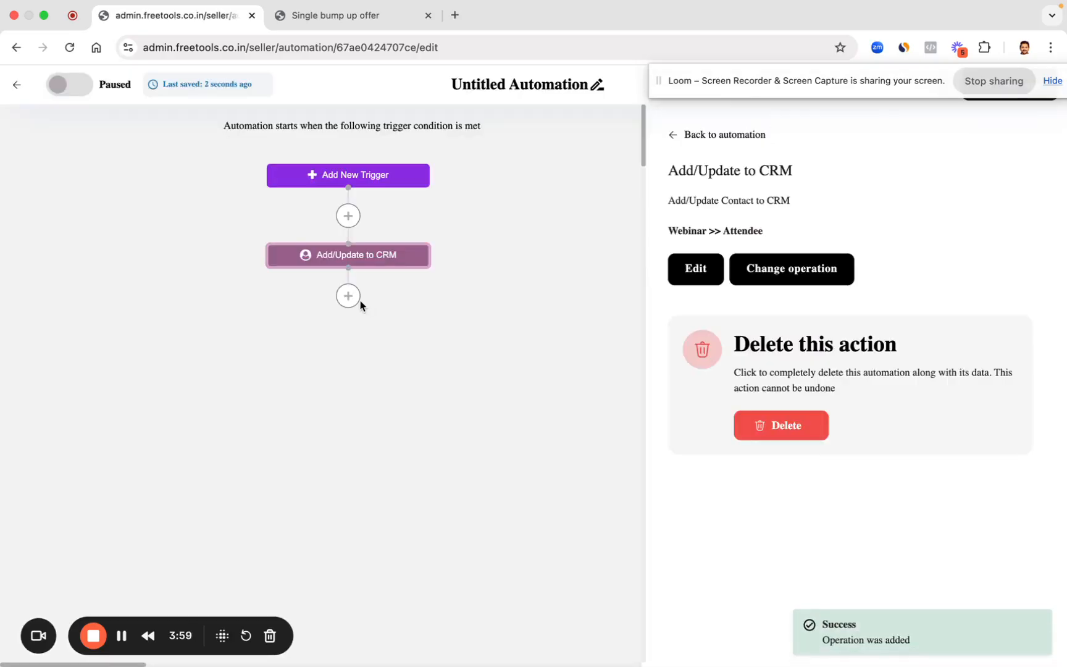
drag(723, 88, 375, 55)
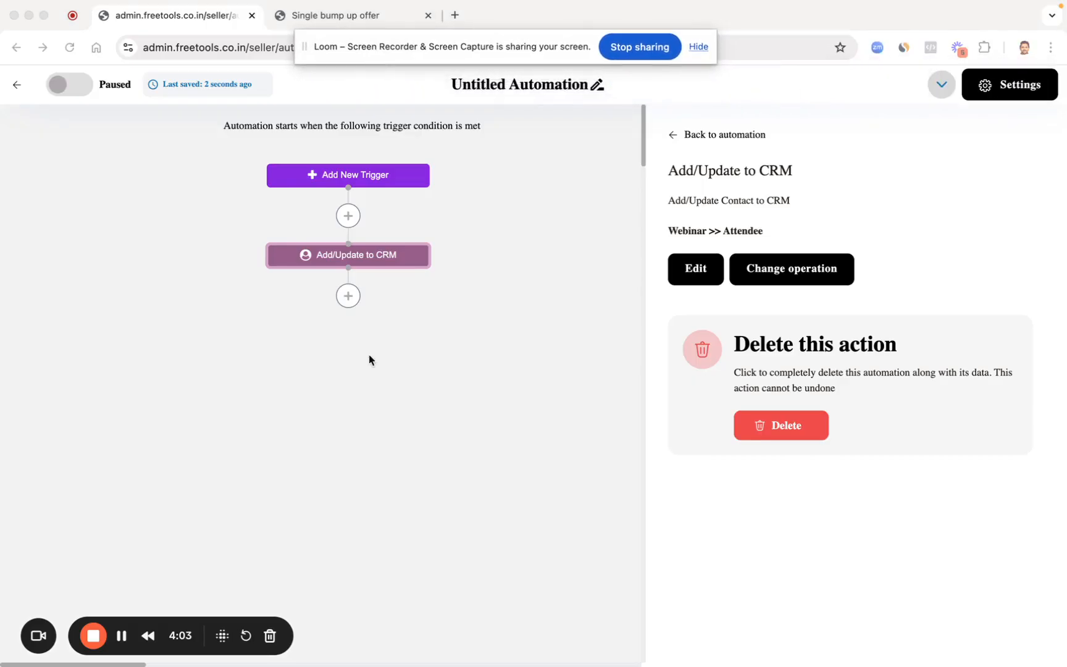
Step: Add a step after the CRM action, browse the Operation actions, then return to the full list
click(350, 296)
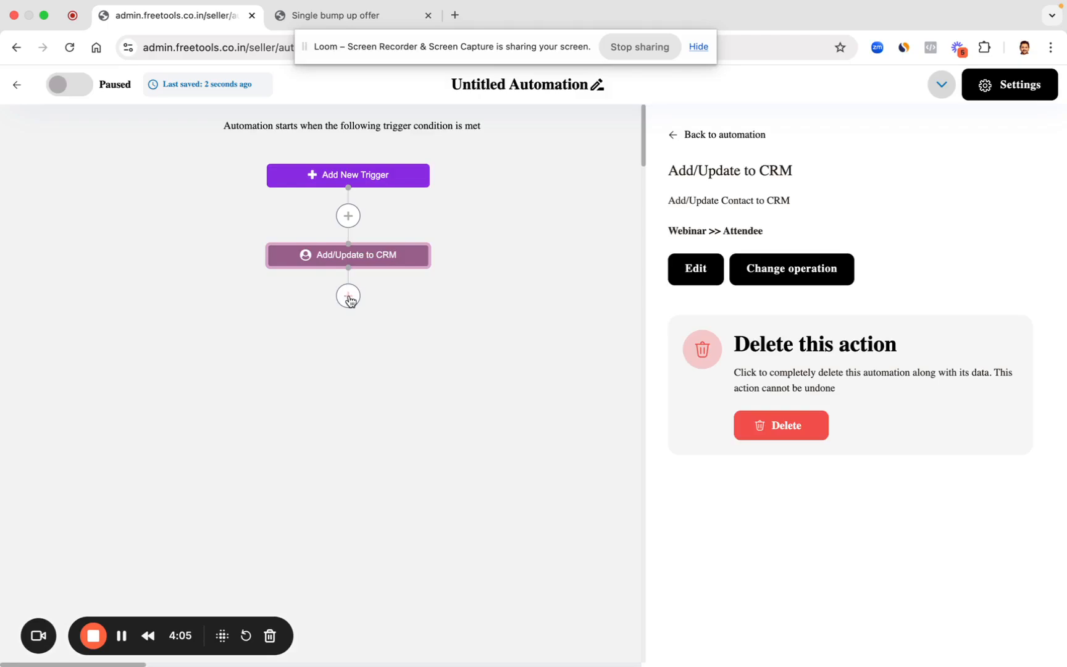
click(349, 298)
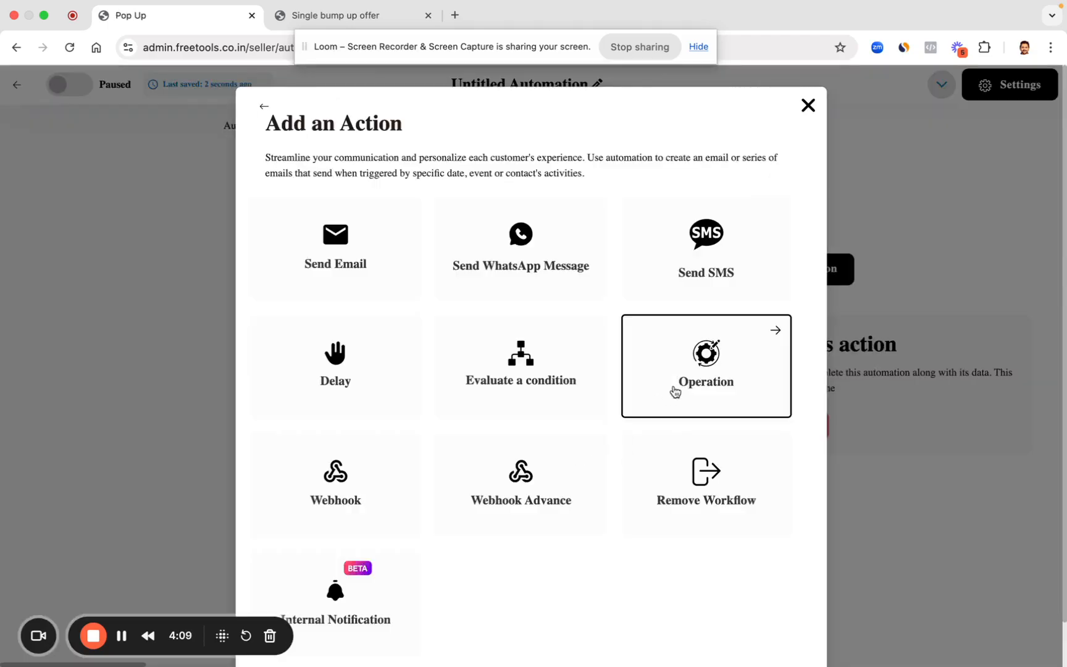
click(675, 392)
scroll(603, 500, down, 4)
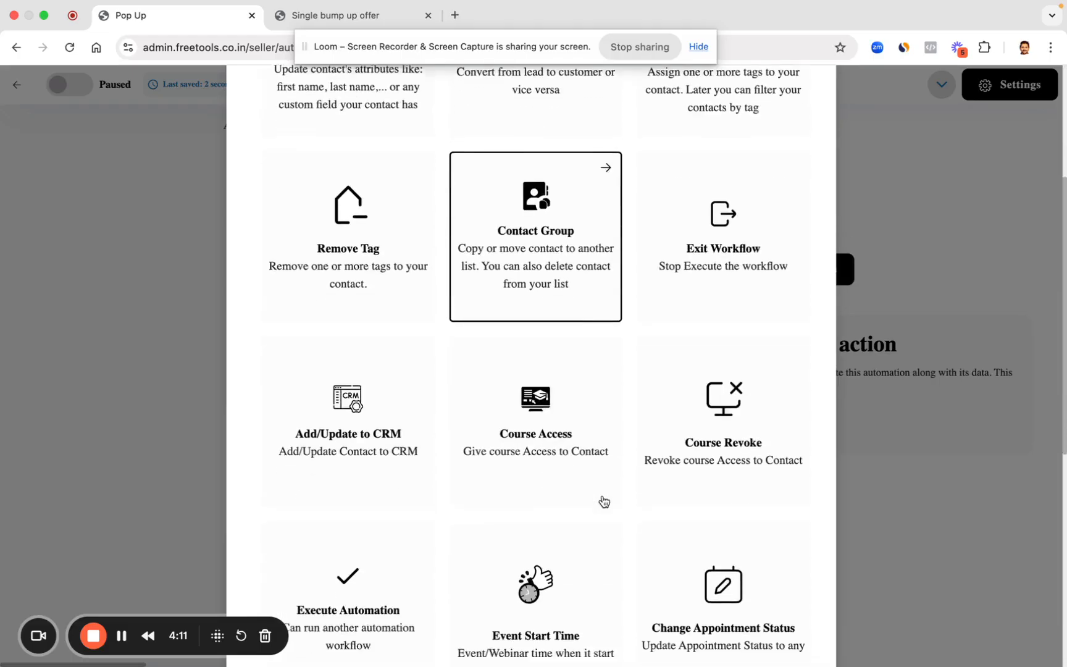
scroll(603, 500, up, 5)
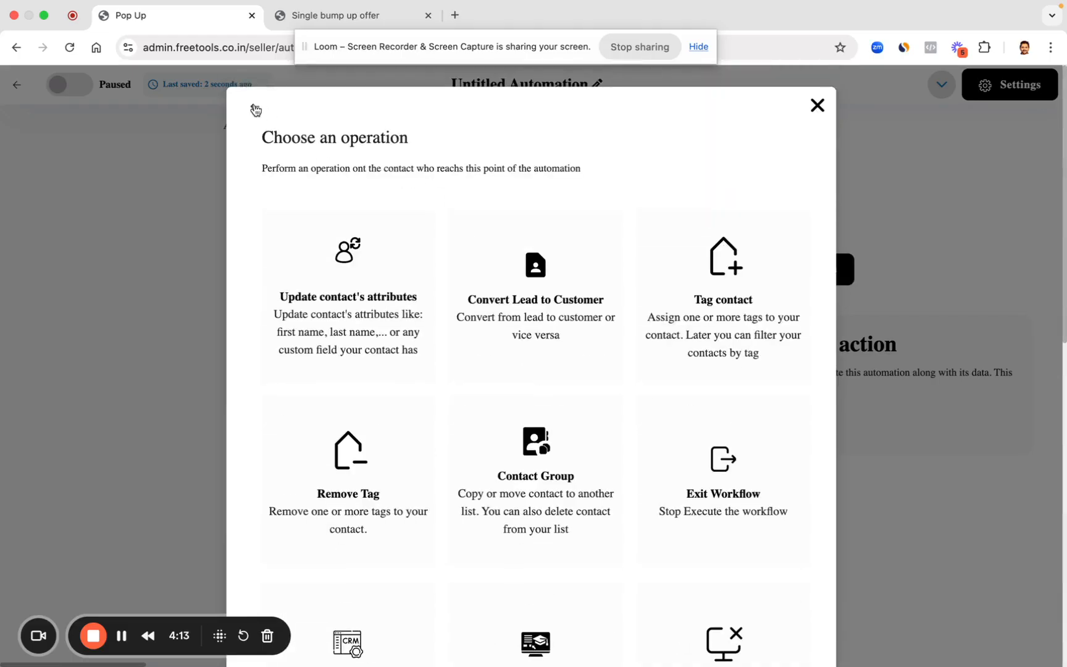
click(255, 110)
scroll(593, 410, down, 2)
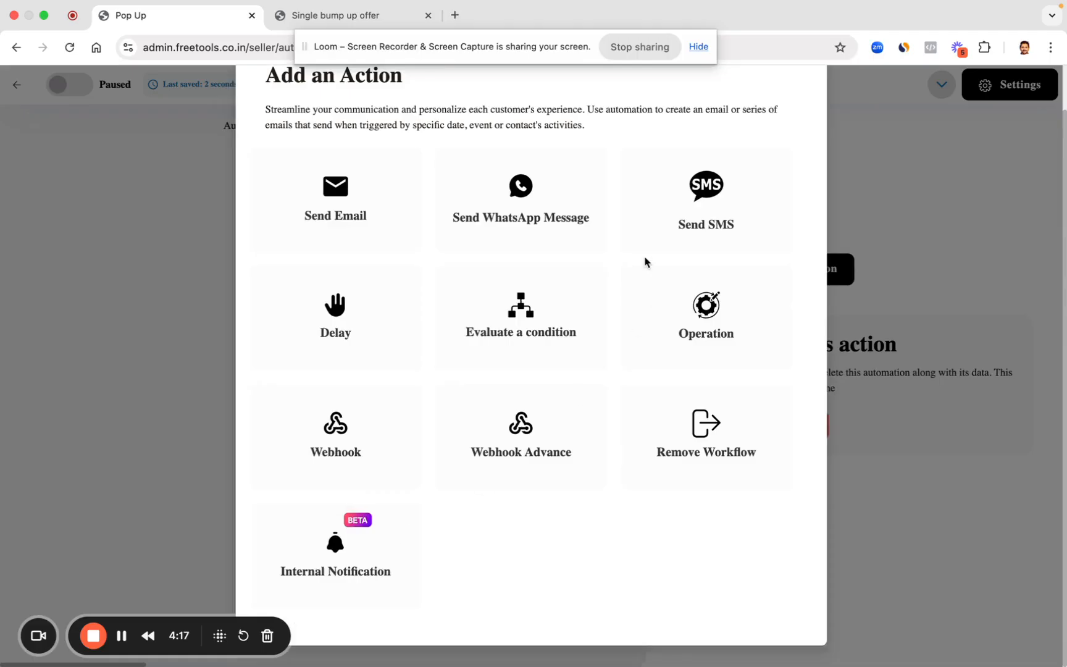
Step: Try a Whatsapp notification to a specific staff member, then discard it and return to Workflows
click(405, 299)
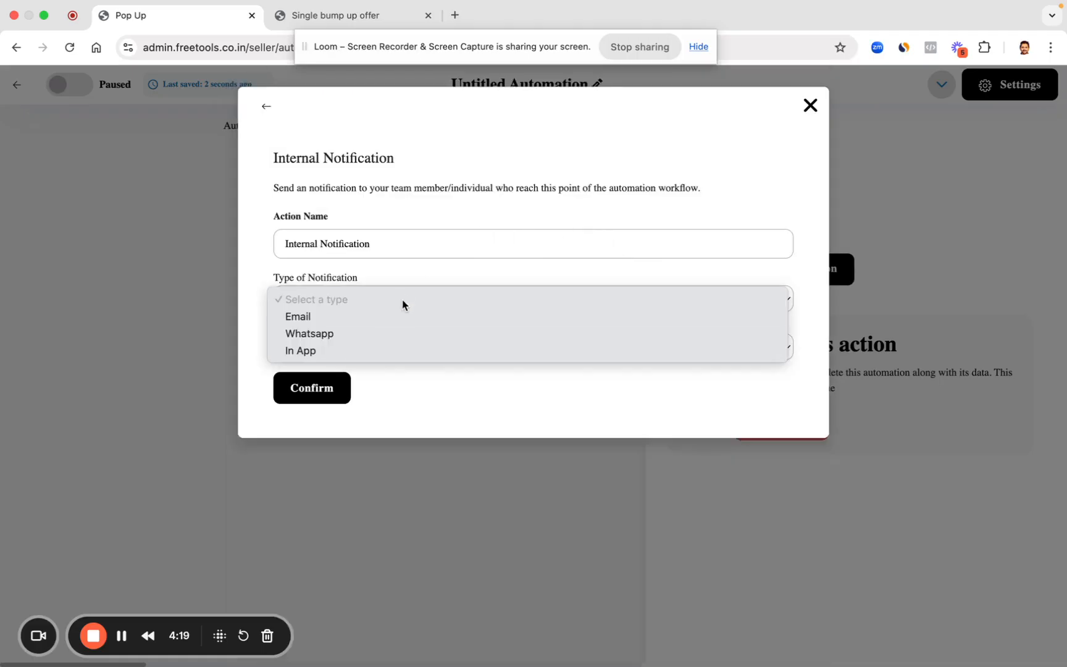
click(383, 335)
click(369, 348)
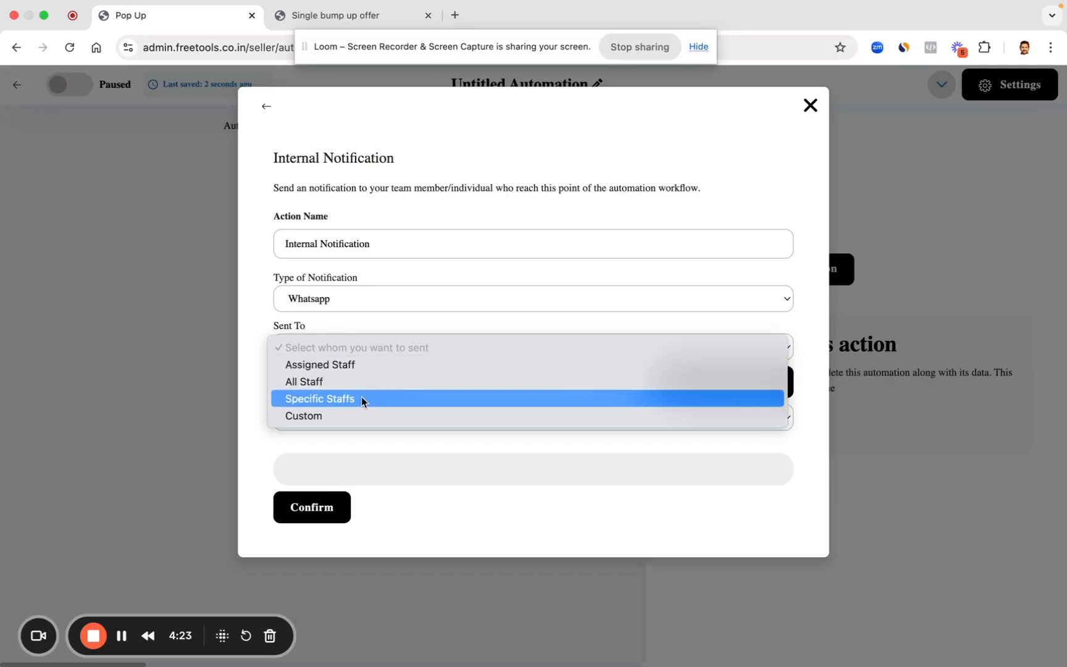
click(362, 370)
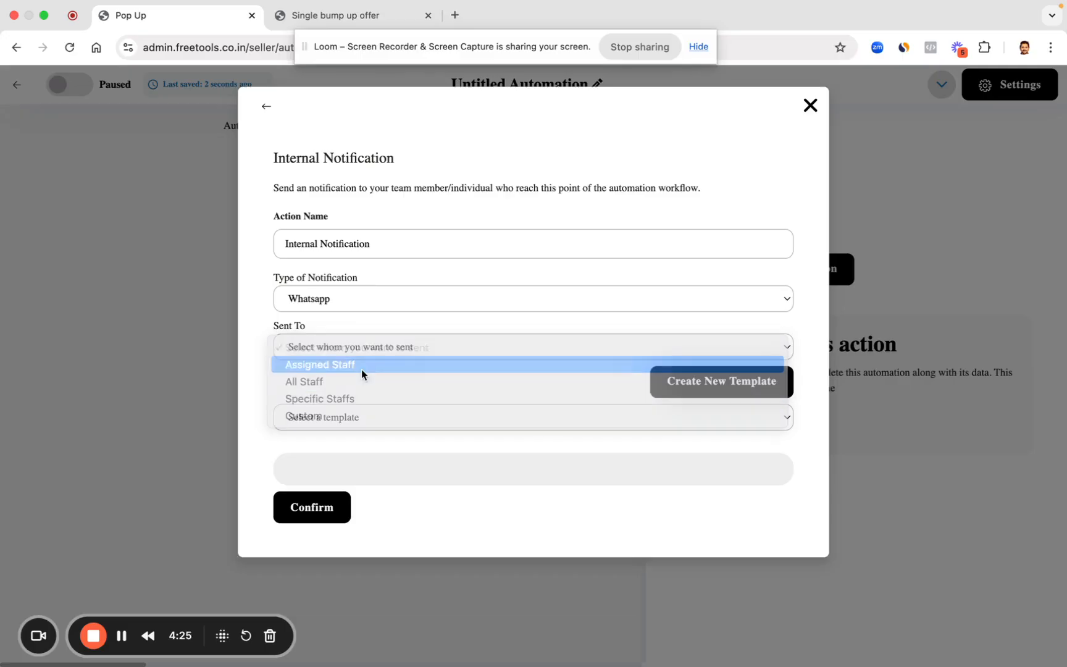
click(346, 352)
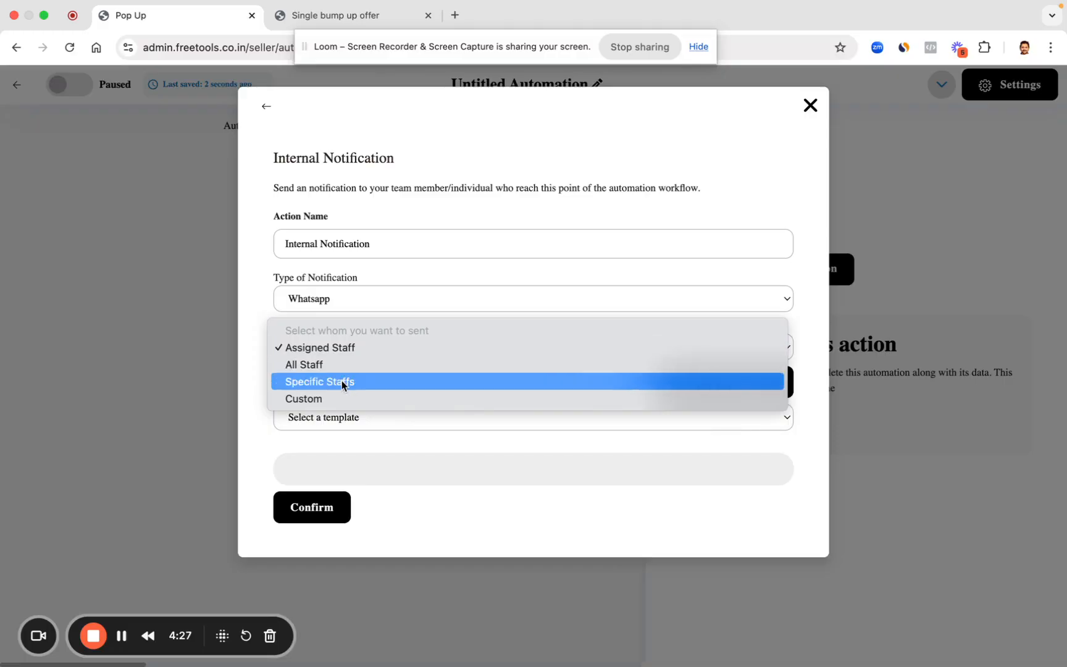
click(342, 380)
click(325, 400)
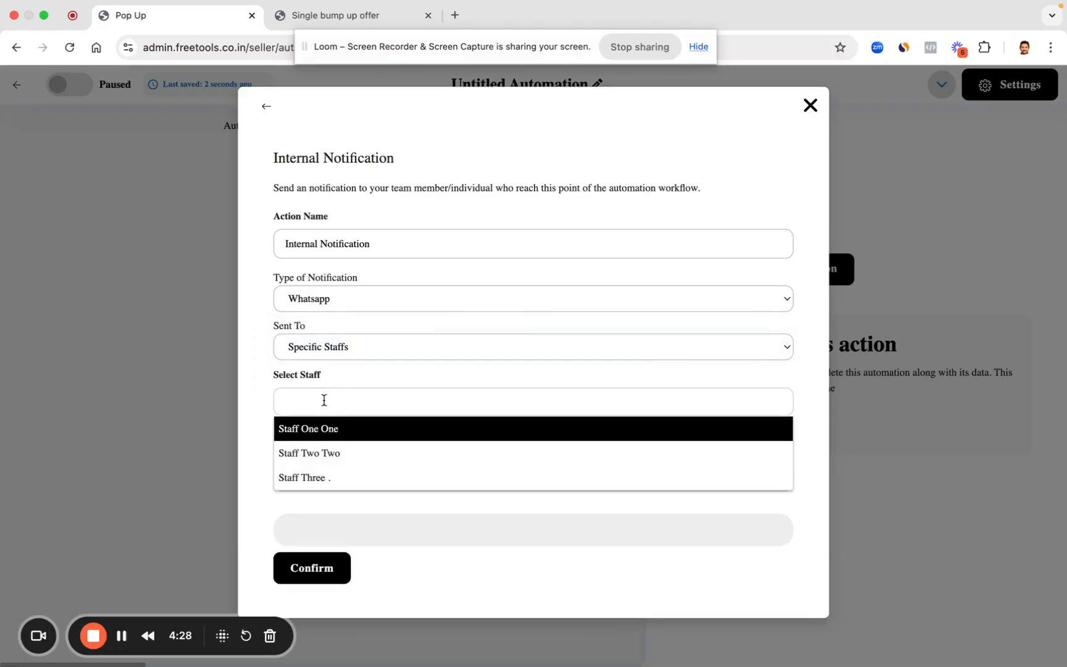
click(328, 454)
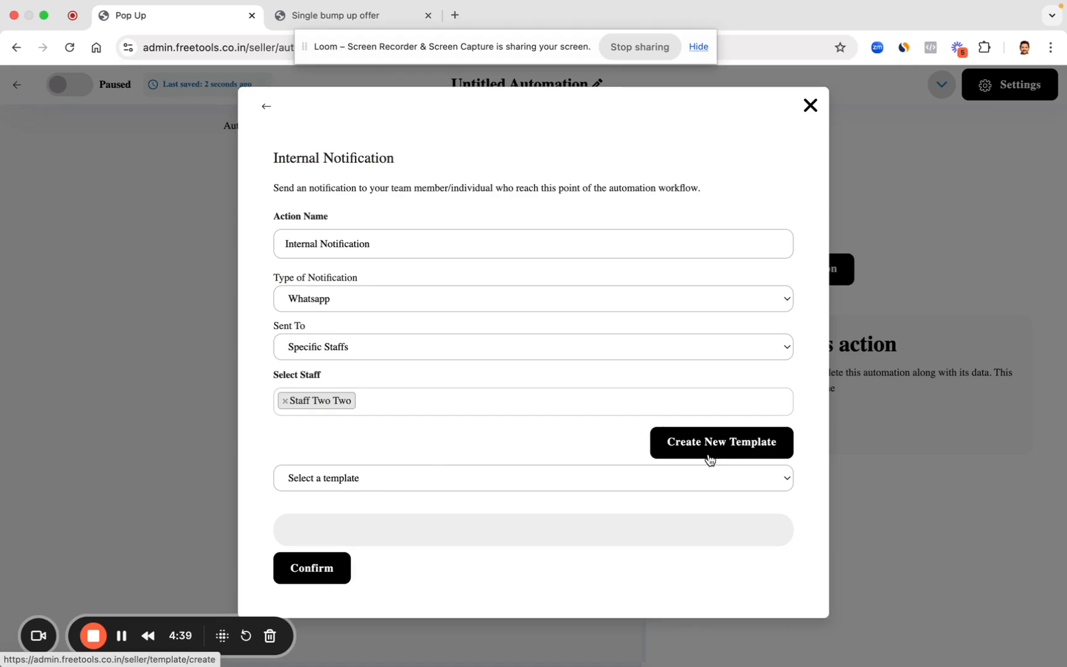
click(810, 106)
click(19, 87)
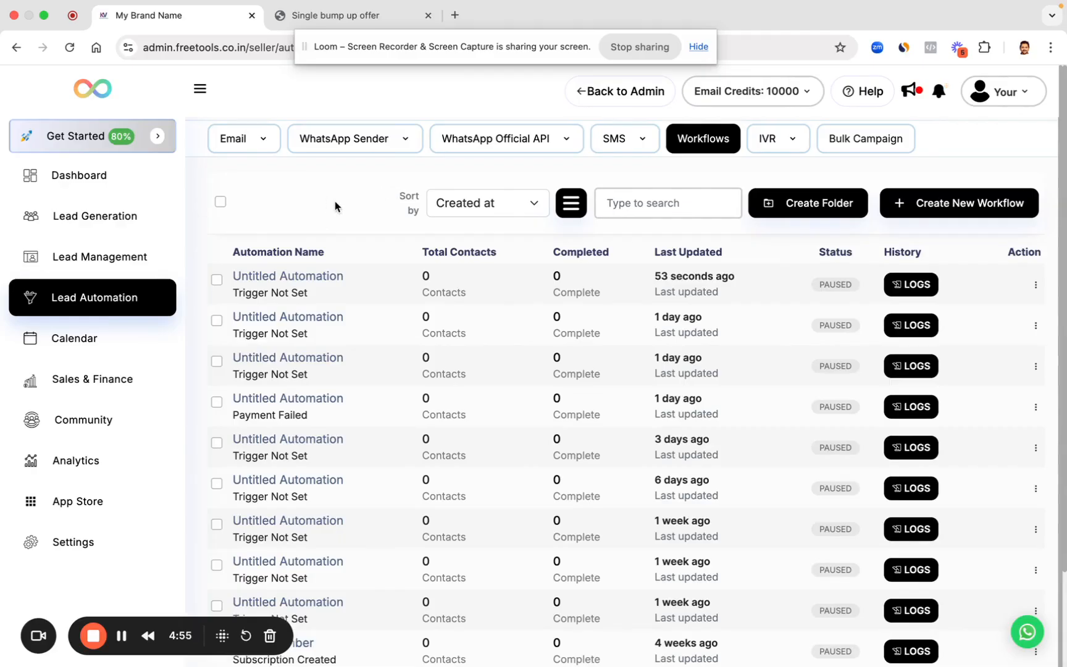
Step: Return to Sales & Finance and open the Summit product for editing
click(324, 18)
click(210, 21)
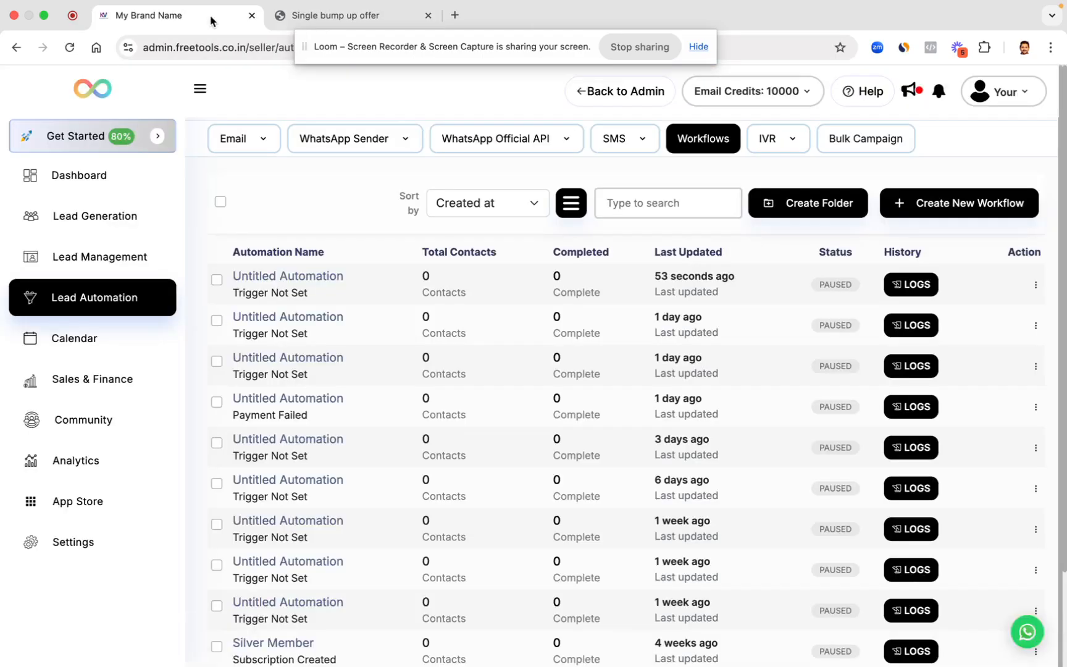
click(111, 382)
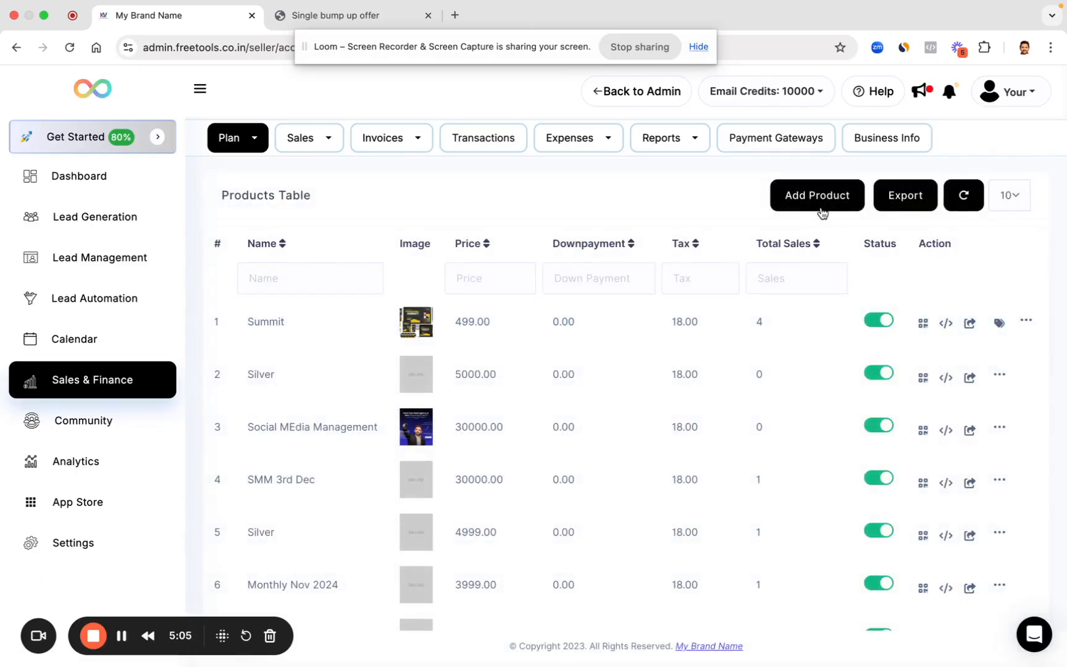
click(1026, 321)
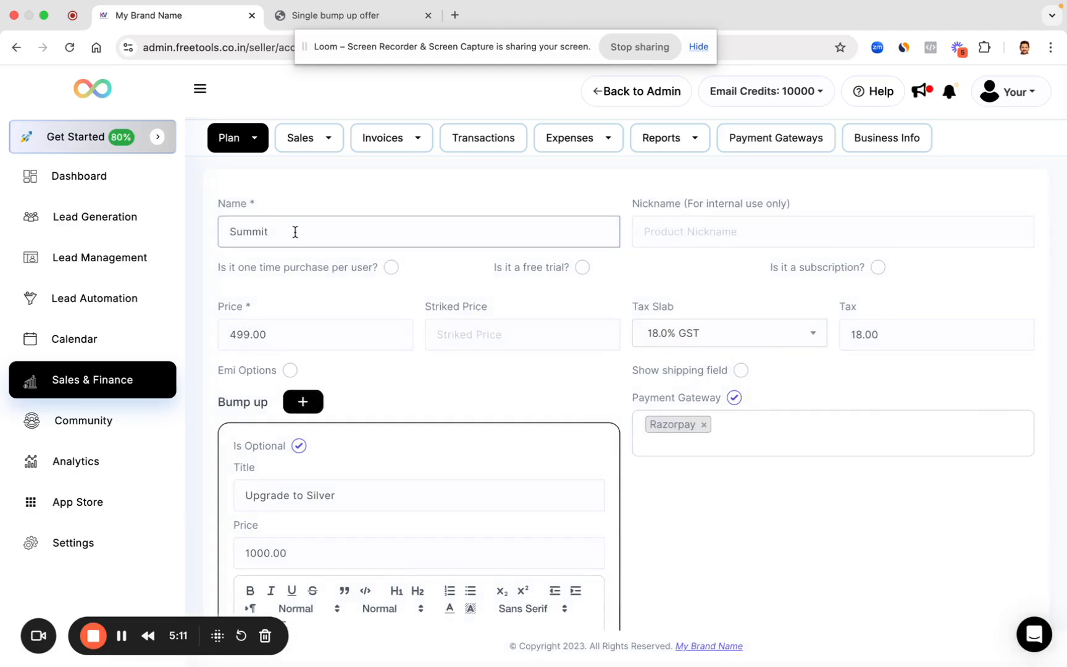
Step: Toggle the subscription option on and off, then add a blank bump-up offer
scroll(295, 231, down, 1)
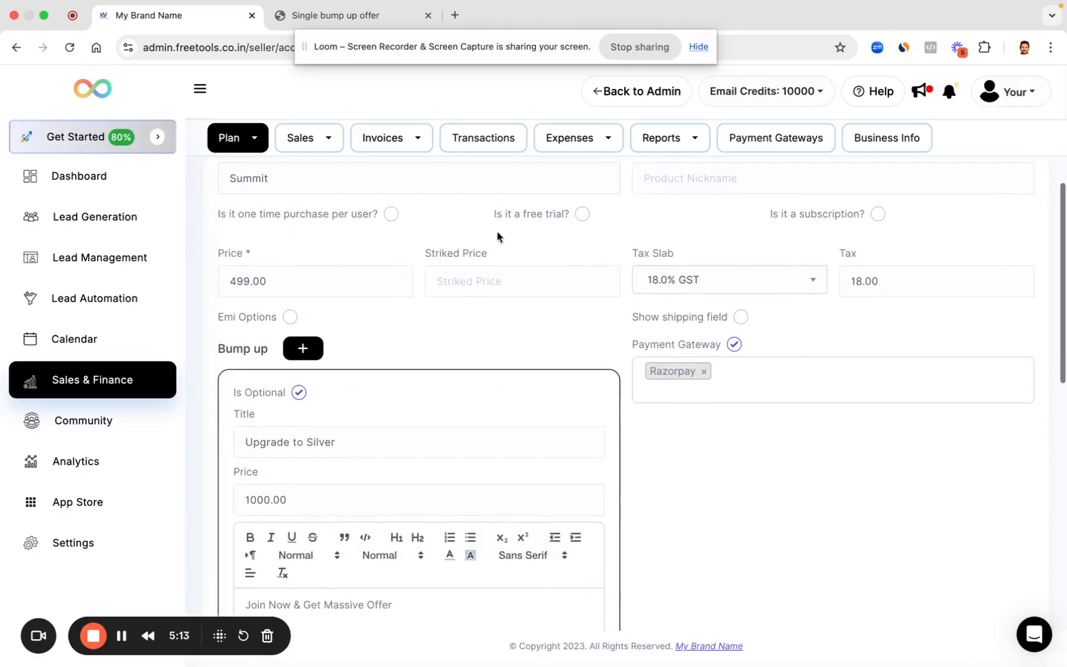
click(878, 214)
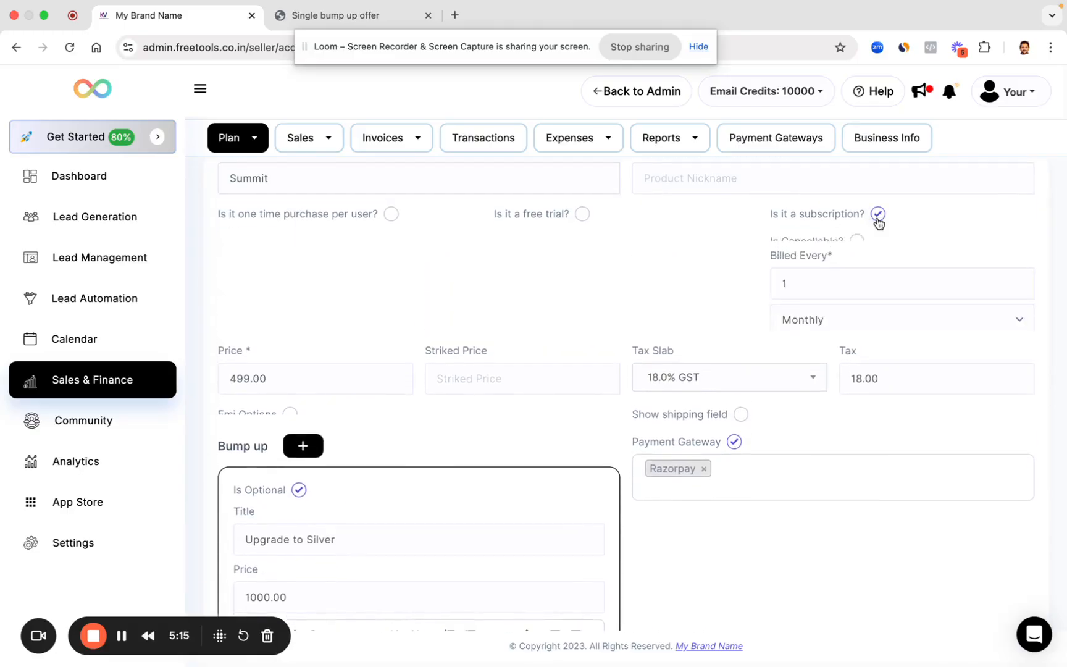
click(878, 214)
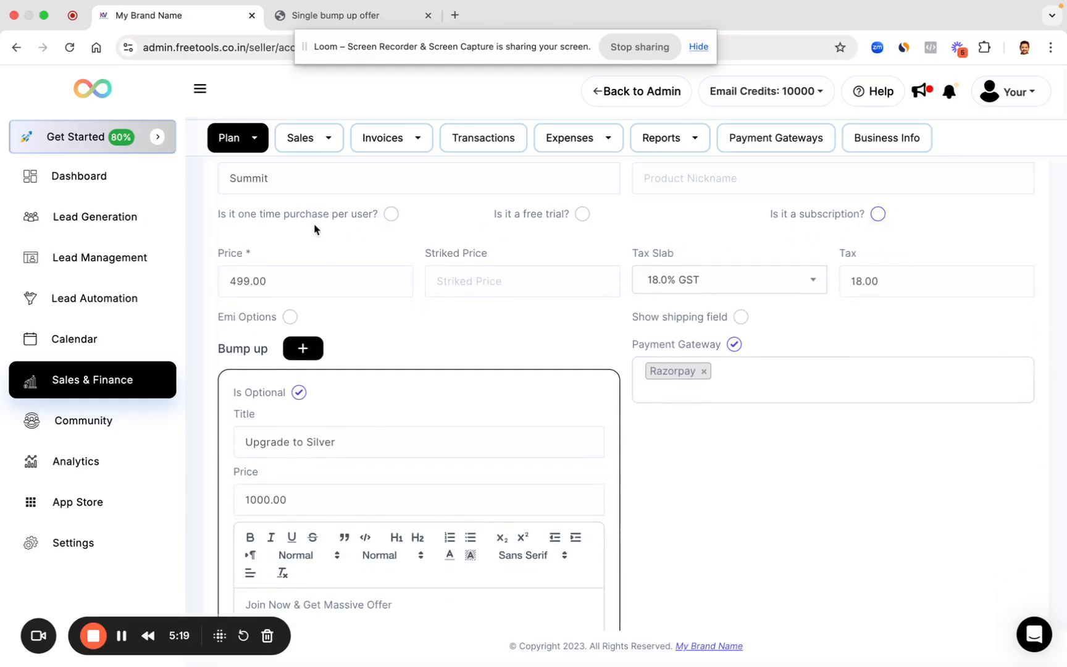
click(235, 286)
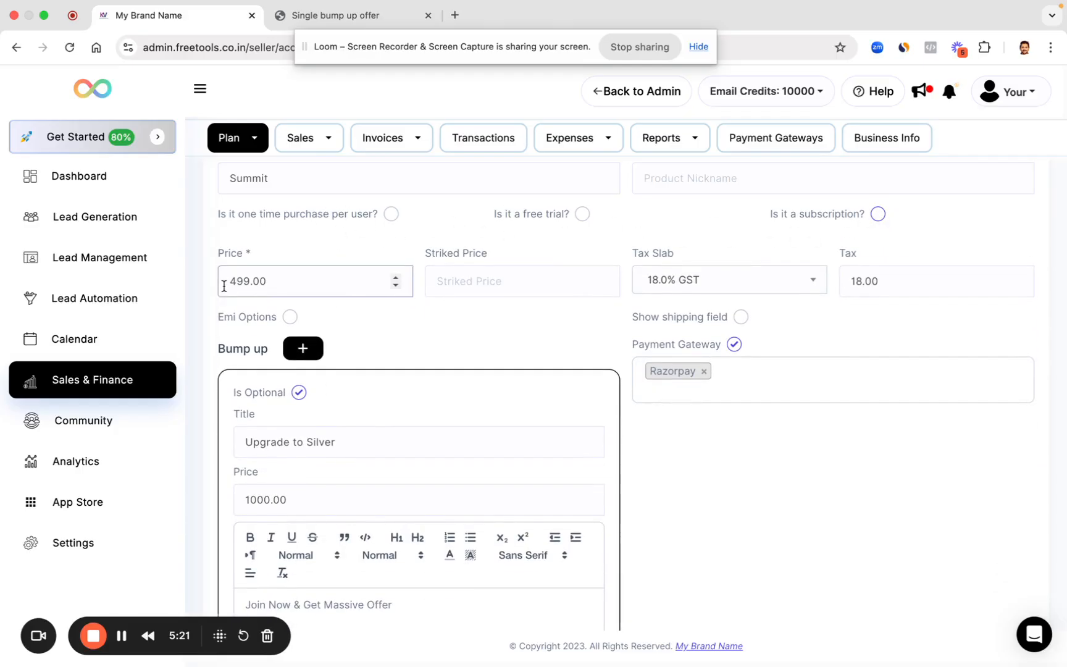
scroll(339, 276, down, 2)
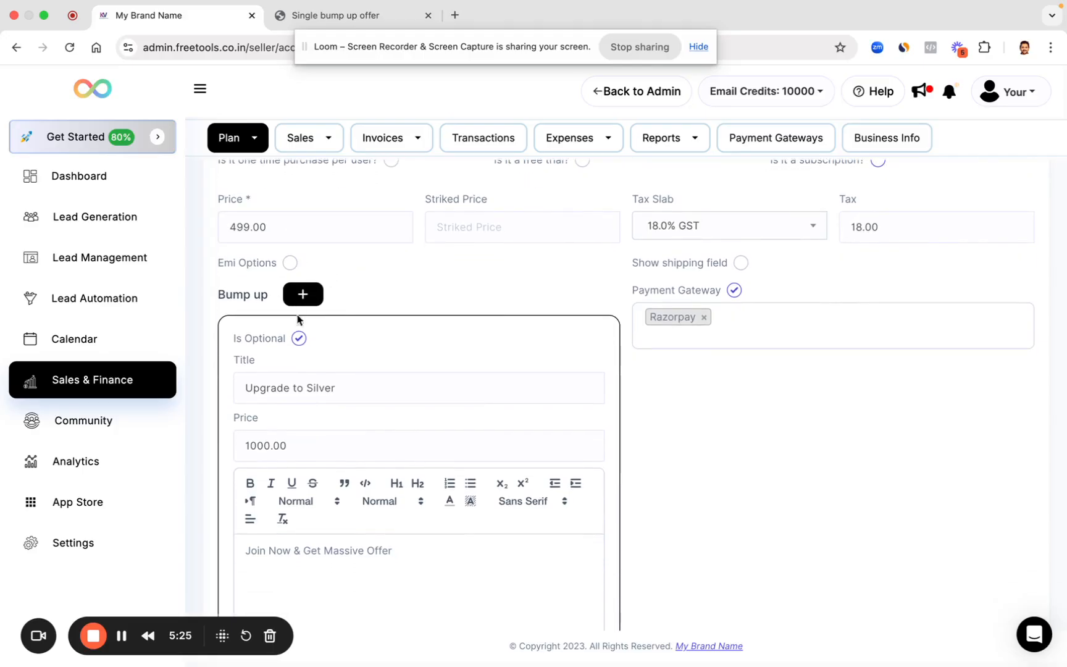
scroll(297, 320, down, 3)
scroll(265, 542, down, 6)
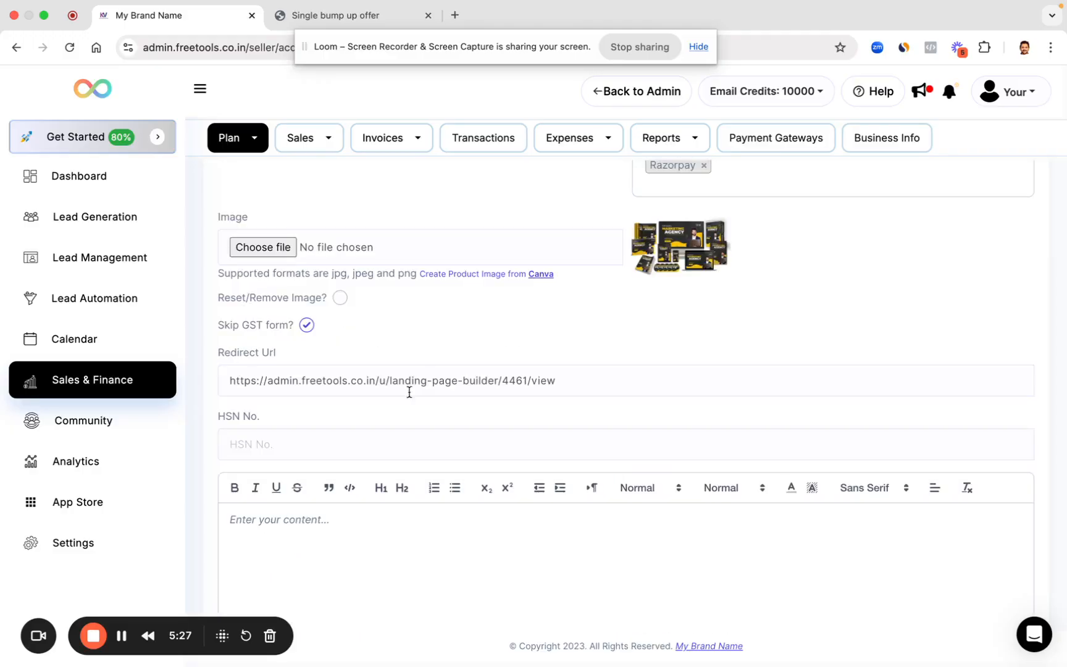
scroll(409, 393, up, 5)
click(303, 279)
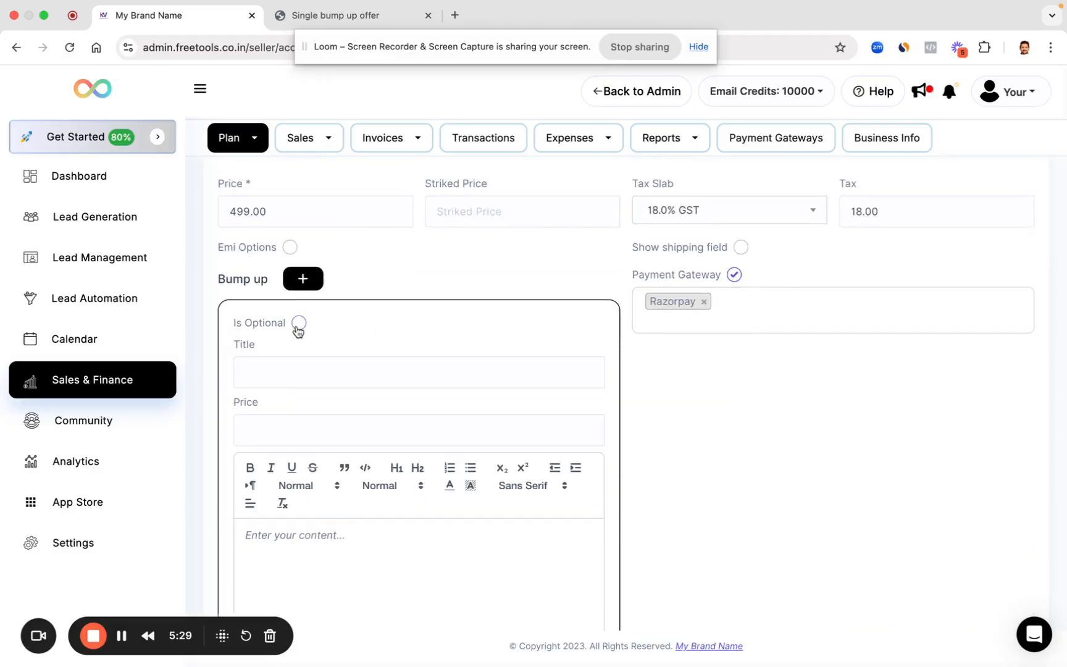
Step: Make the first bump-up offer optional, give it a '90% Discount' title and price 199
click(299, 324)
scroll(329, 369, down, 1)
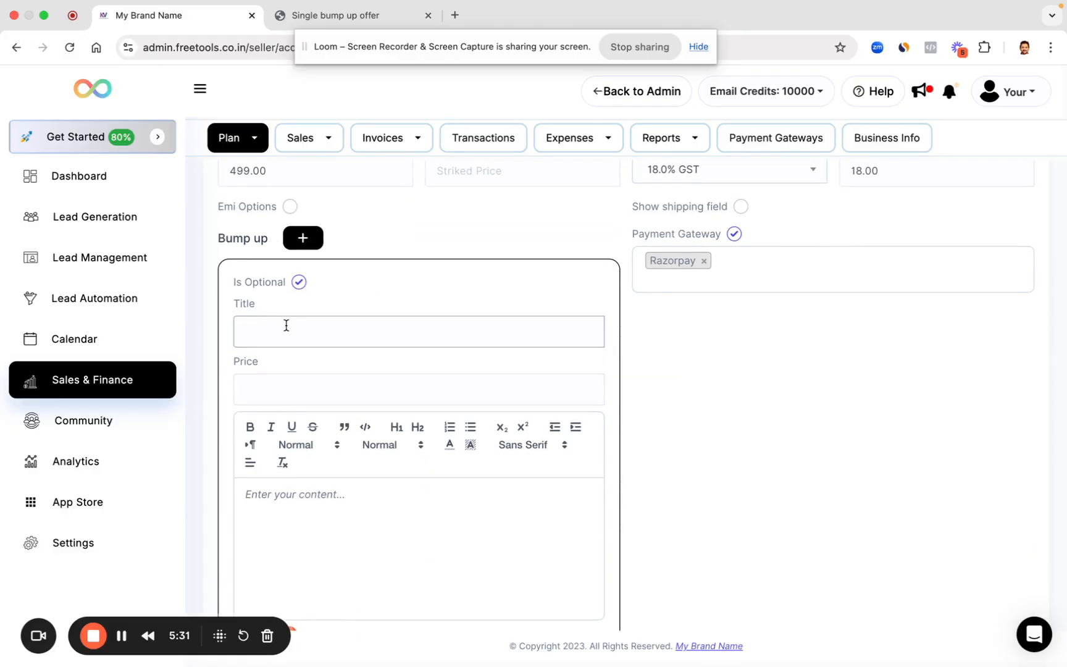
click(286, 325)
text(E-Book)
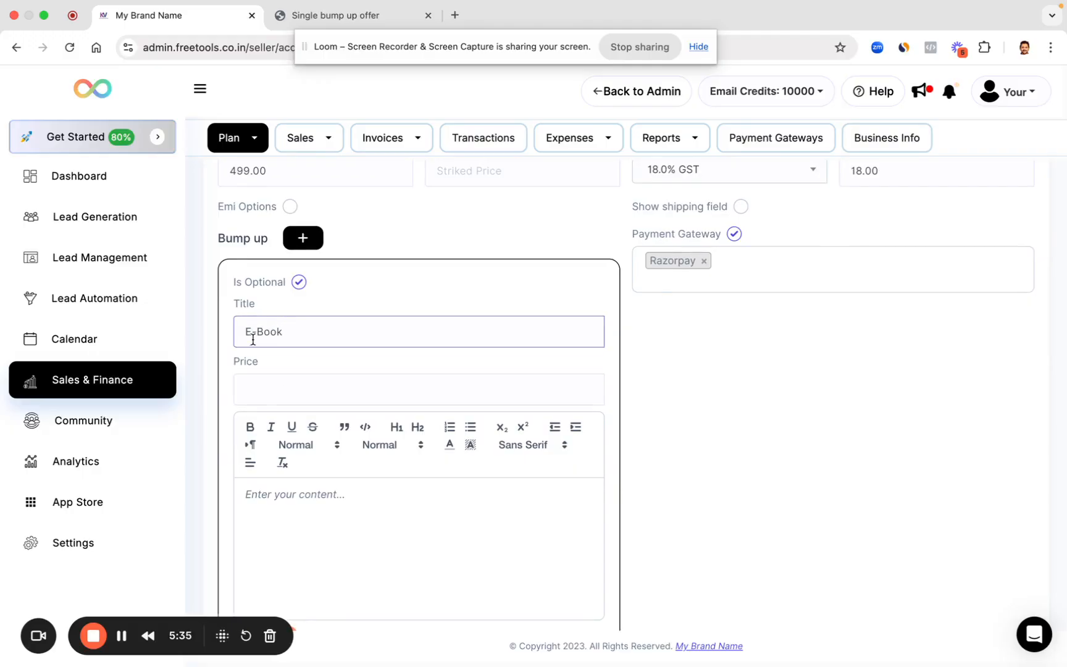
click(244, 333)
text(Buy)
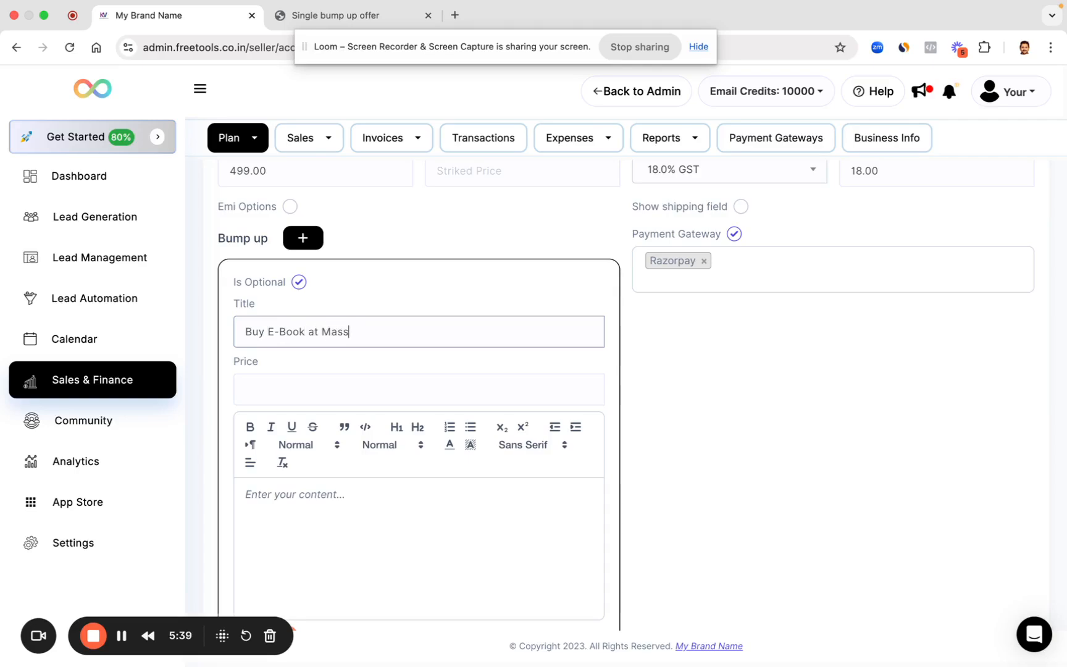
key(BackSpace)
key(BackSpace)
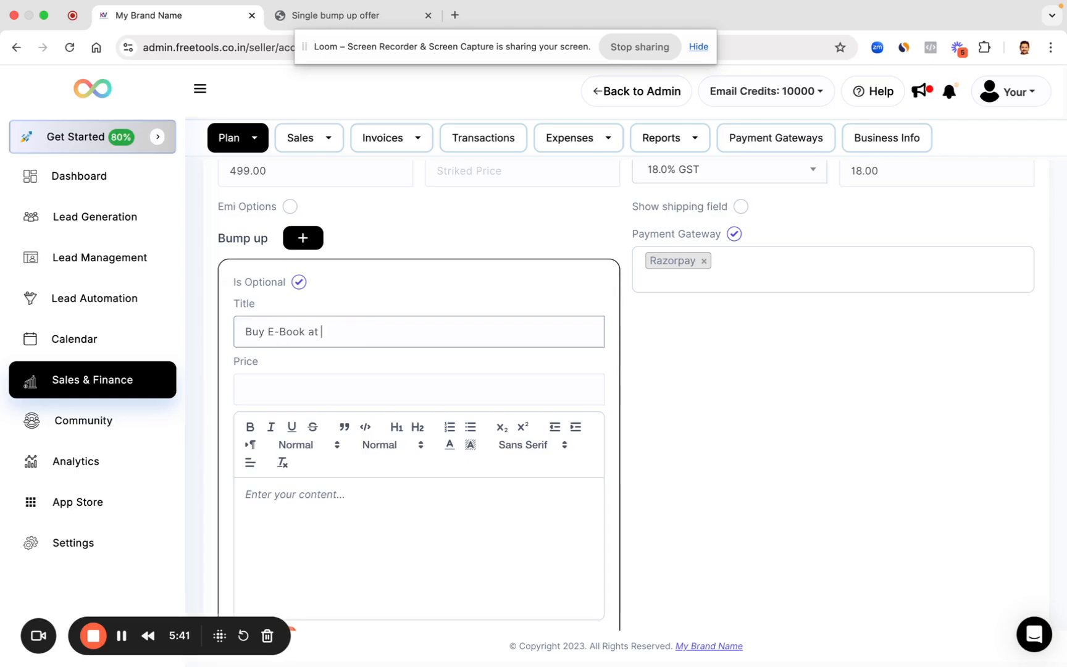
text(90% Discount)
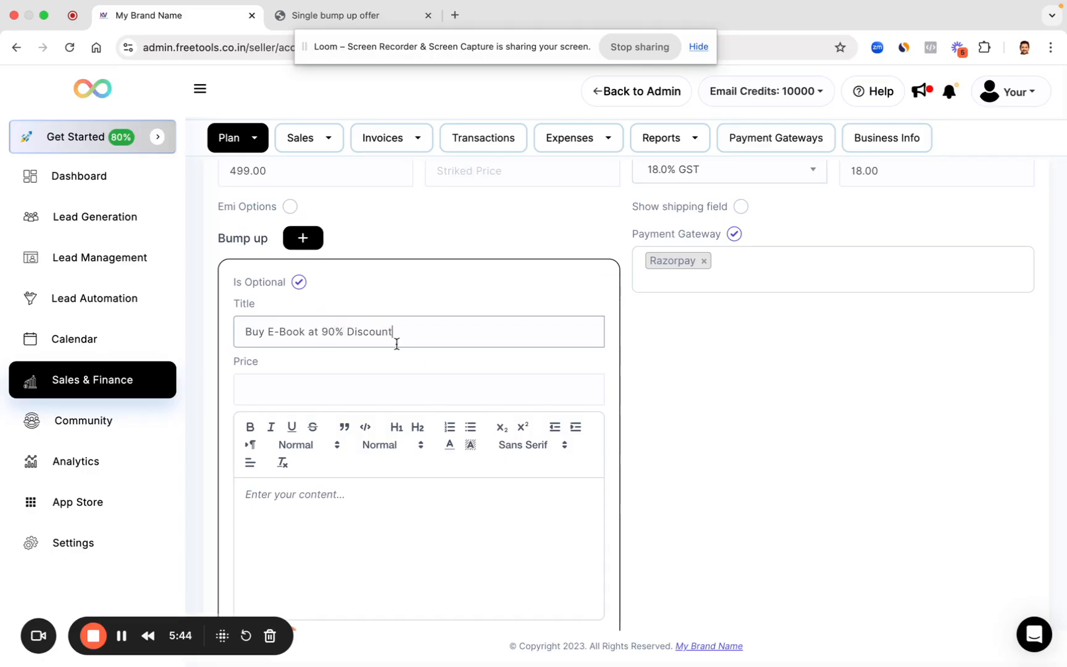
click(414, 395)
scroll(417, 371, down, 1)
text(199)
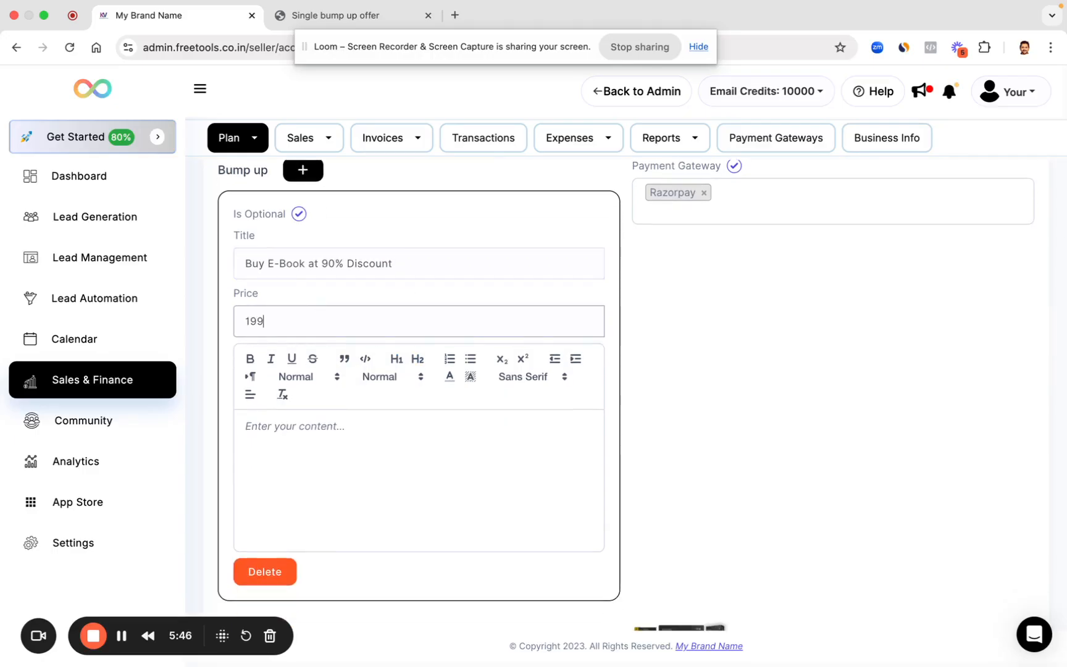
scroll(413, 435, down, 2)
scroll(386, 357, up, 3)
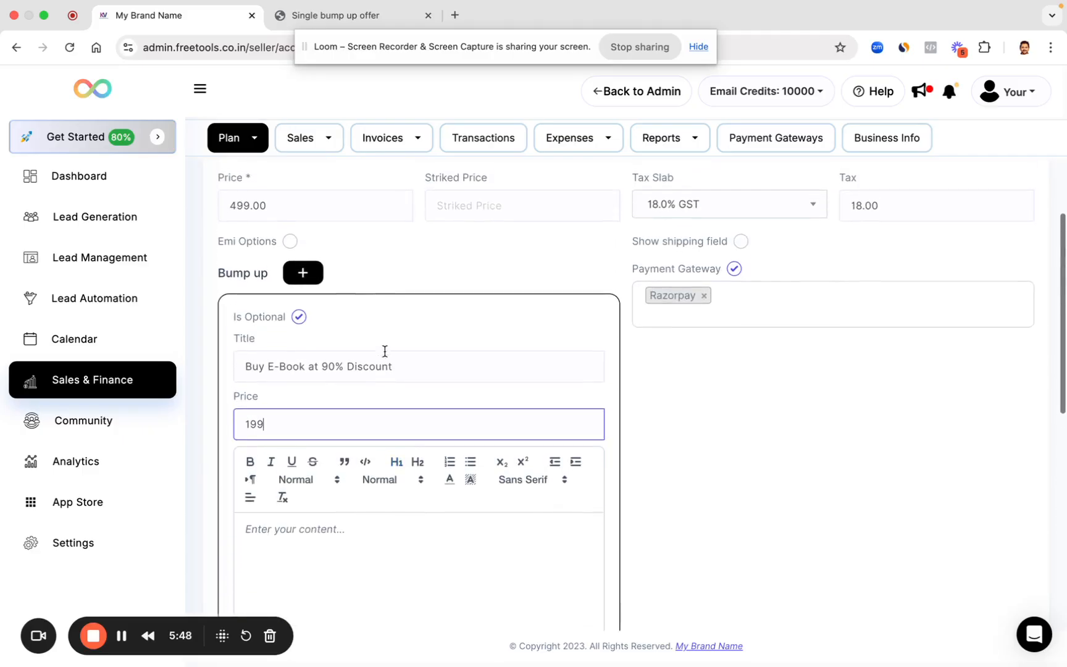
click(383, 350)
Step: Title the second offer as the front-row ticket upgrade, price it at 200, and make it optional
scroll(470, 370, down, 6)
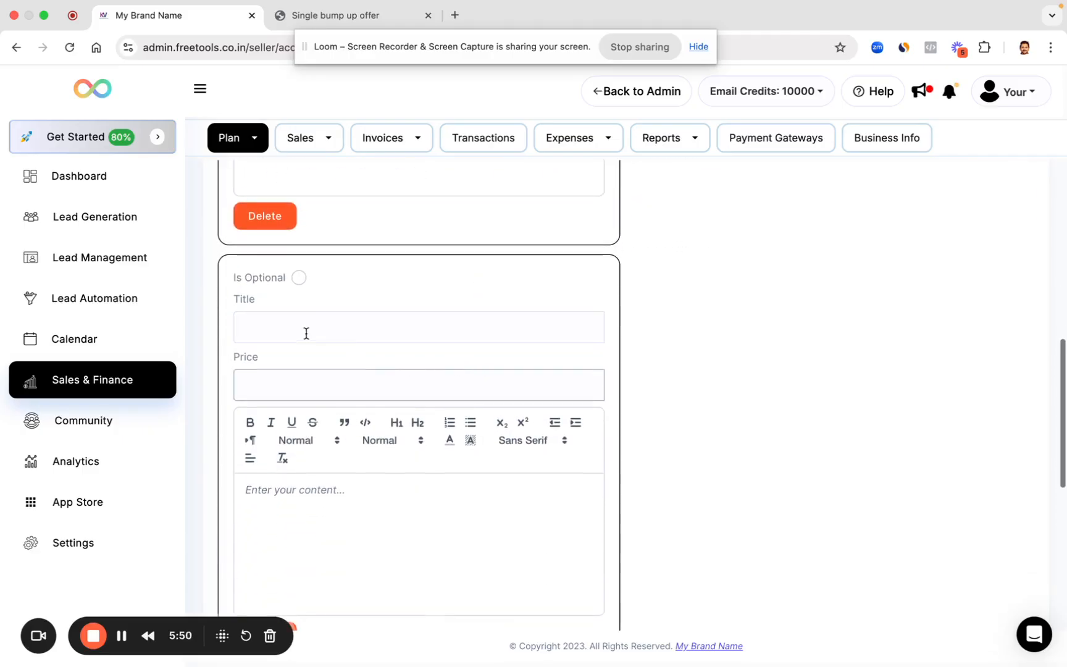
click(287, 333)
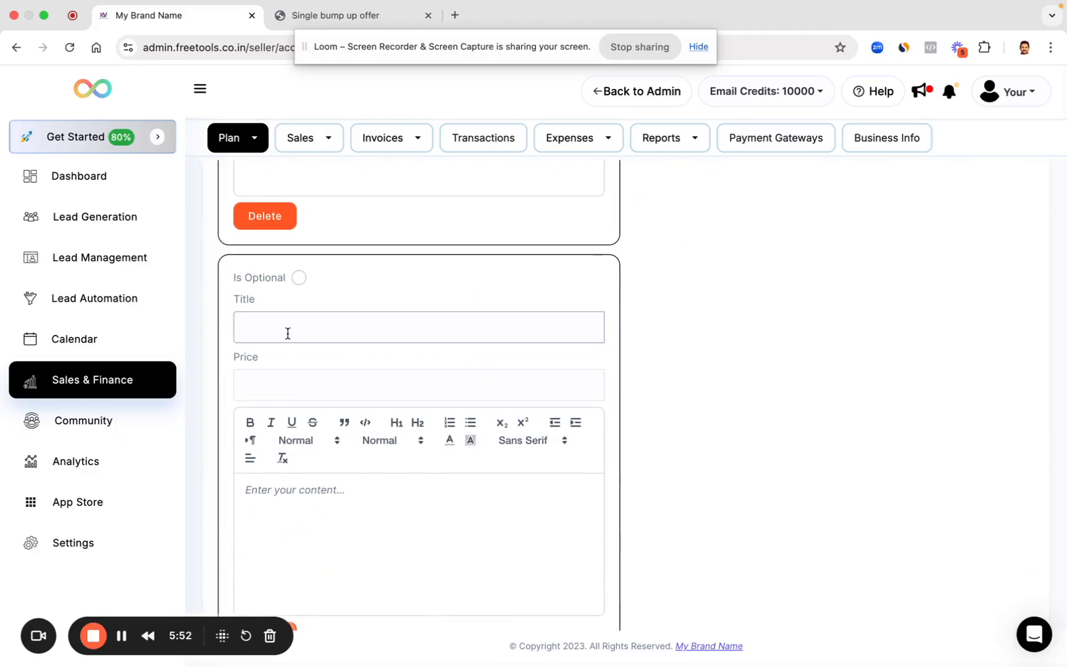
text(Upgrade Ticket to Frot)
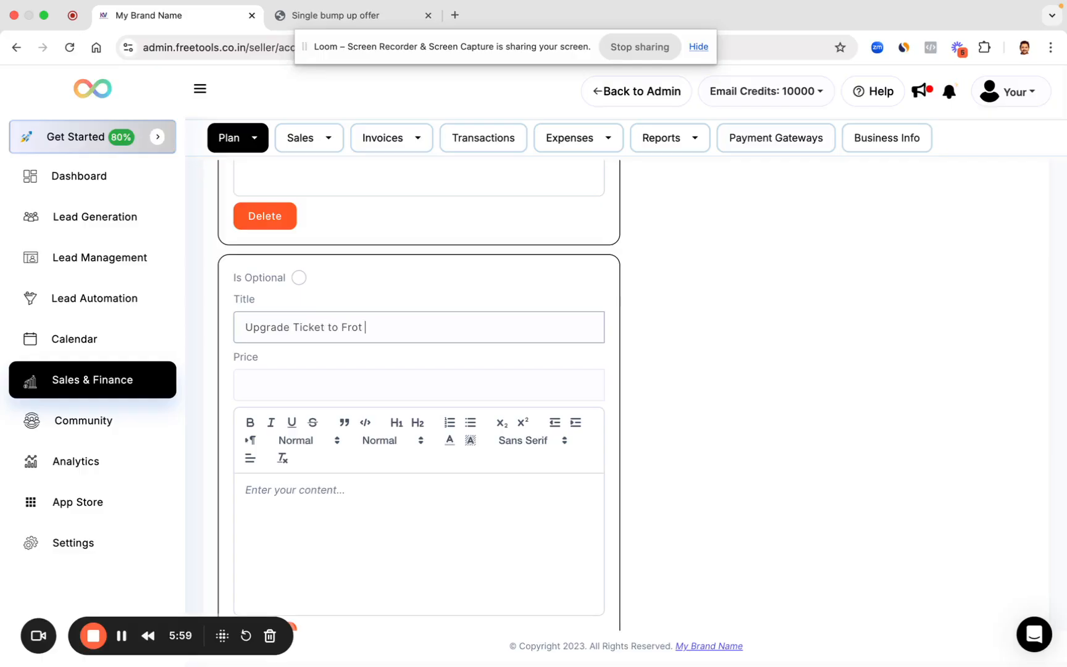
key(BackSpace)
text(nt Row)
click(269, 395)
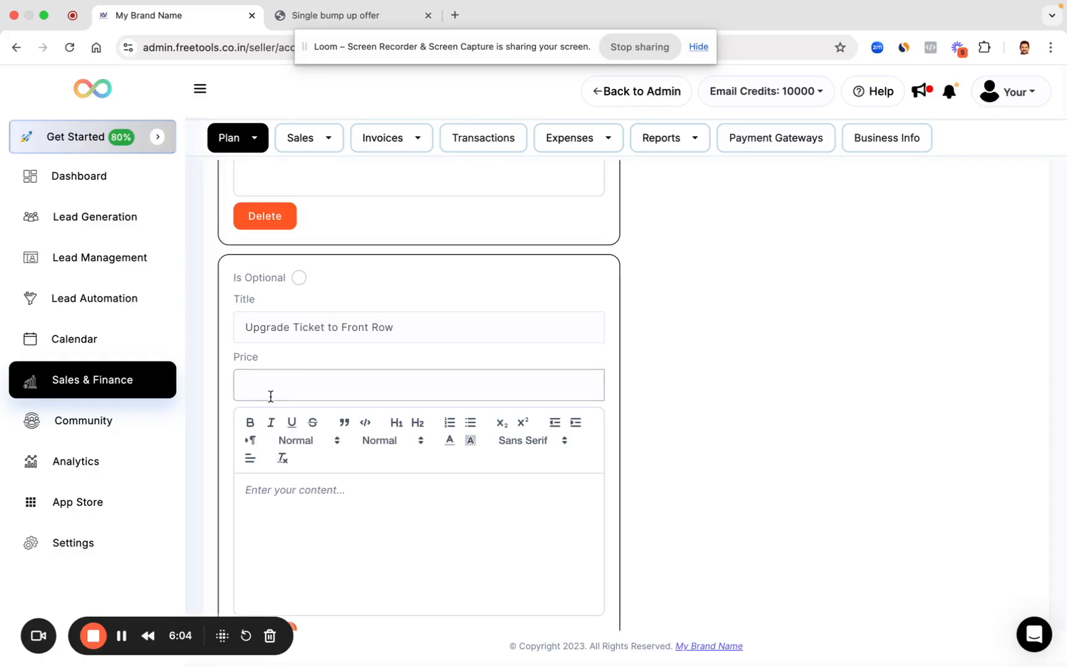
text(200)
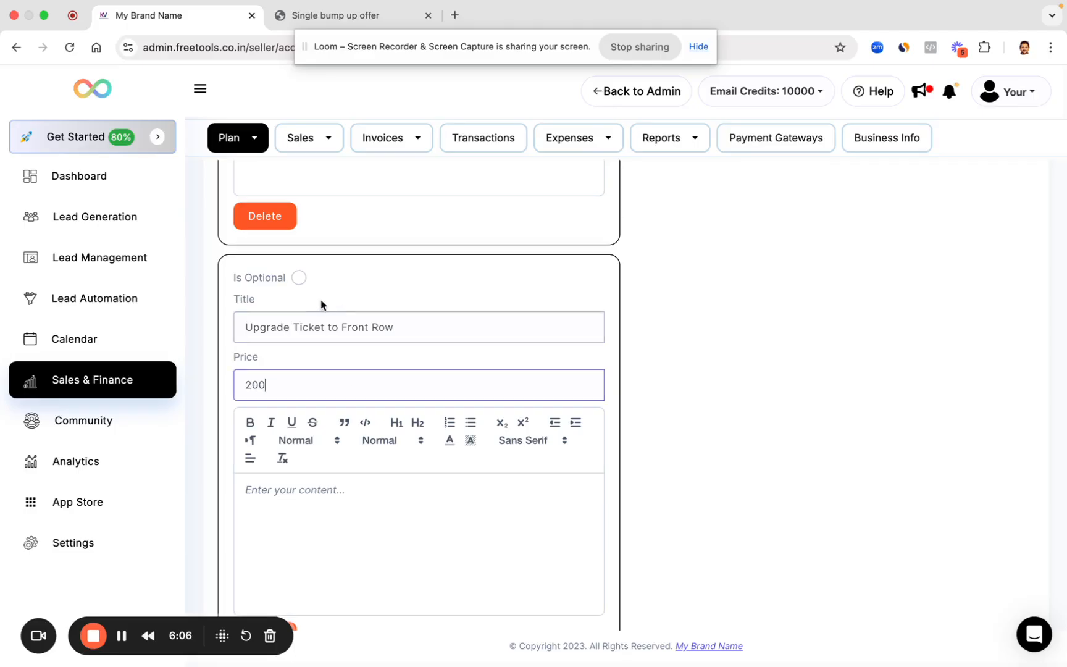
click(299, 278)
Step: Add a new bump-up item titled 'Get Recordings' priced at 100
scroll(392, 388, down, 3)
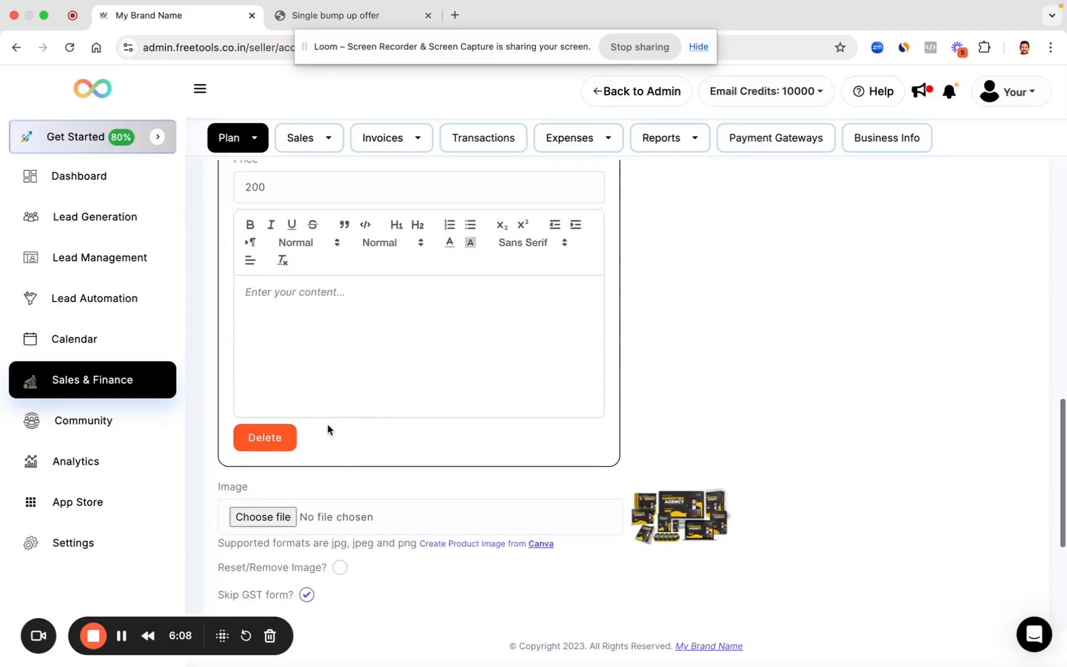
scroll(301, 476, up, 8)
scroll(299, 473, up, 2)
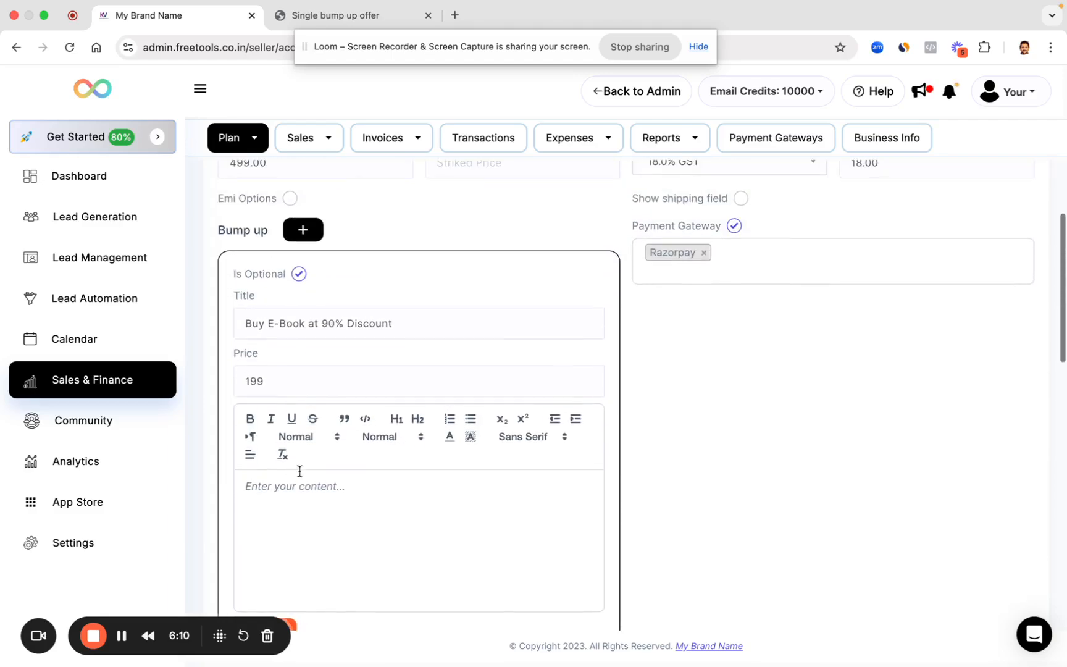
scroll(346, 346, down, 7)
scroll(372, 415, down, 10)
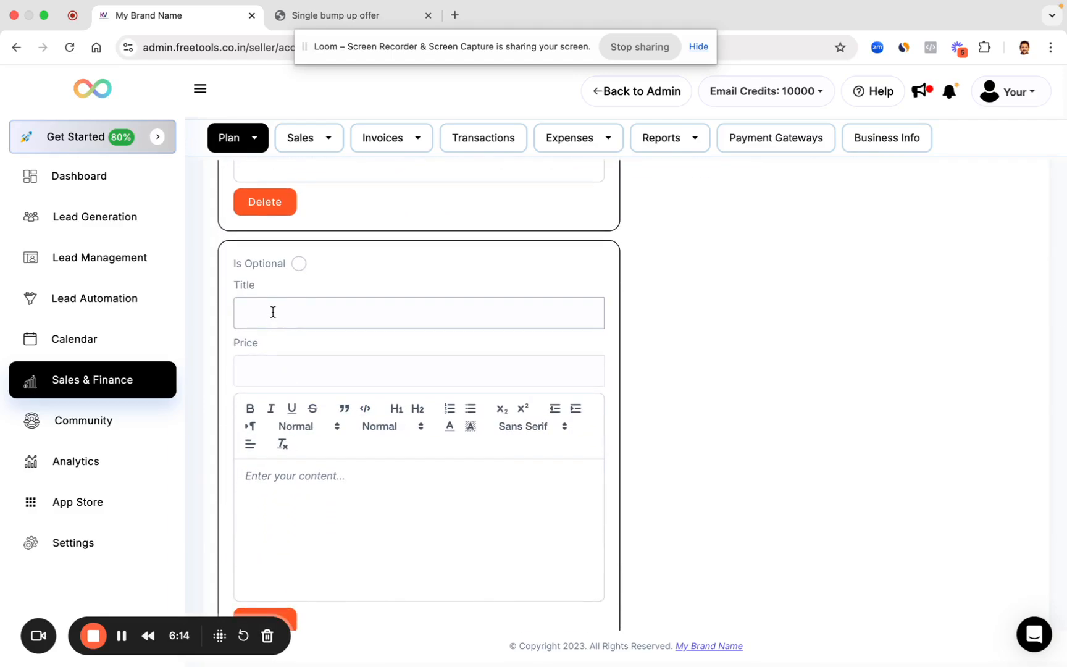
click(273, 312)
text(Get Recordings)
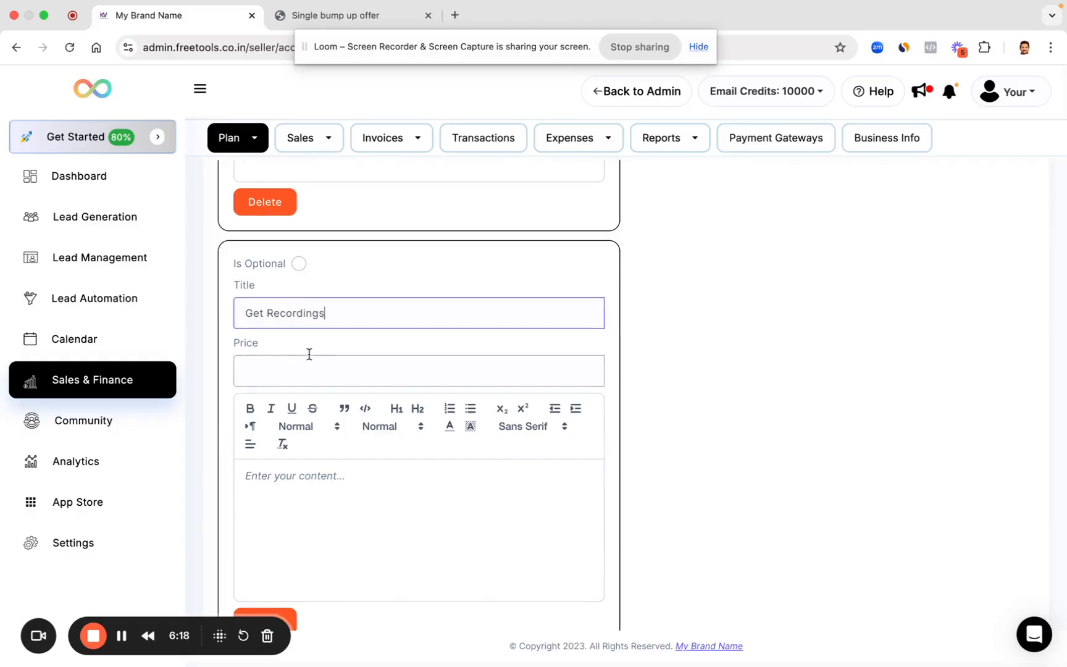
click(292, 369)
text(100)
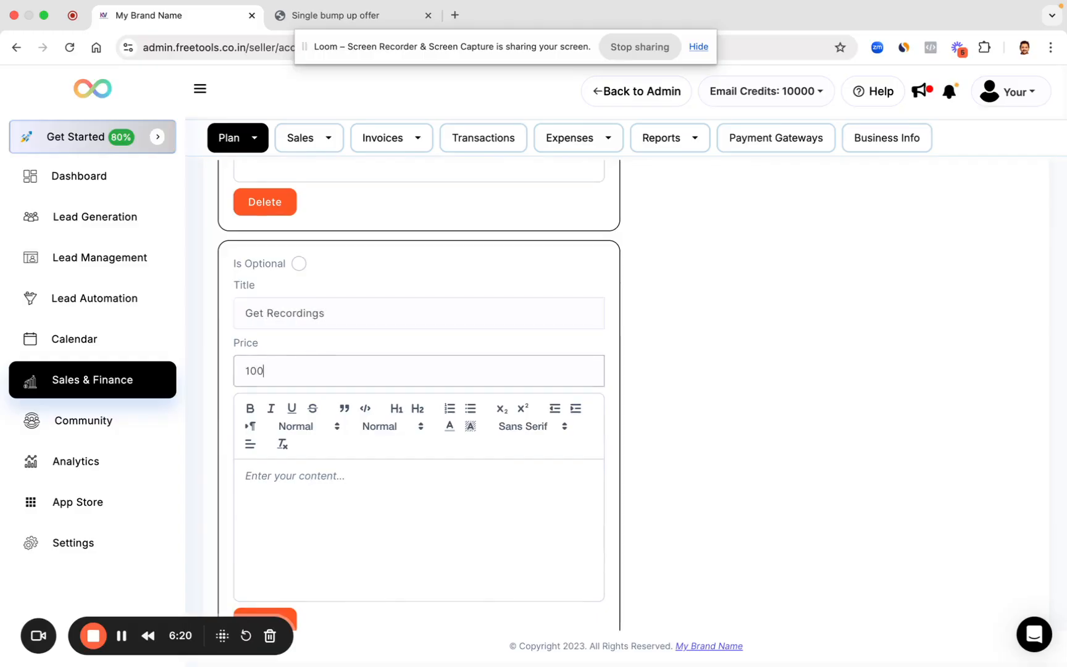
Step: Submit the updated Summit product
scroll(298, 484, down, 4)
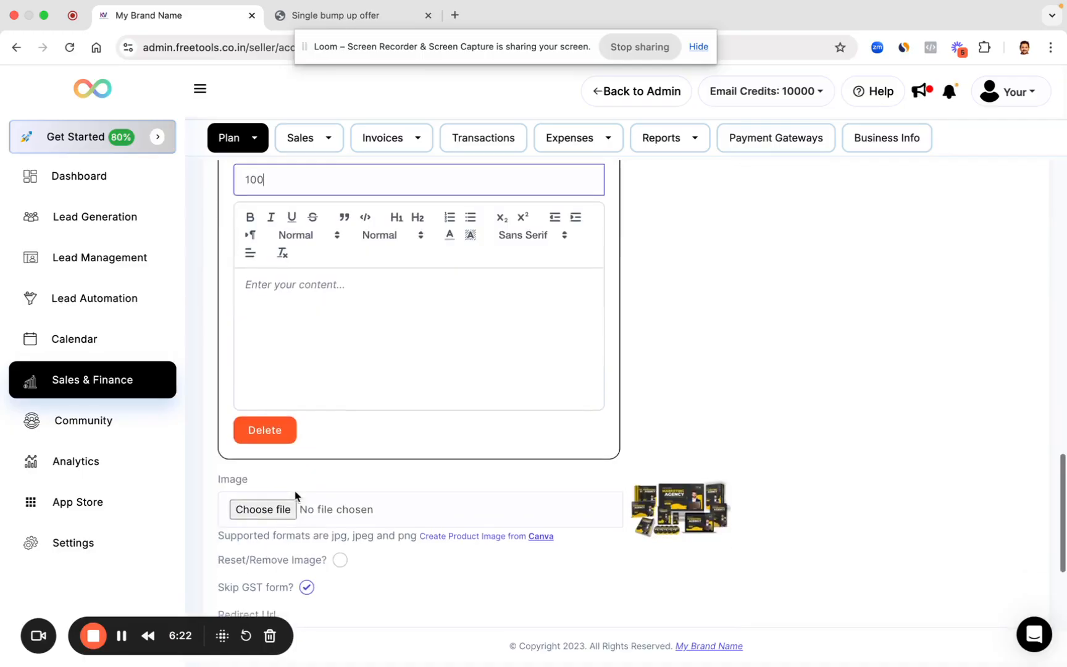
scroll(297, 491, down, 2)
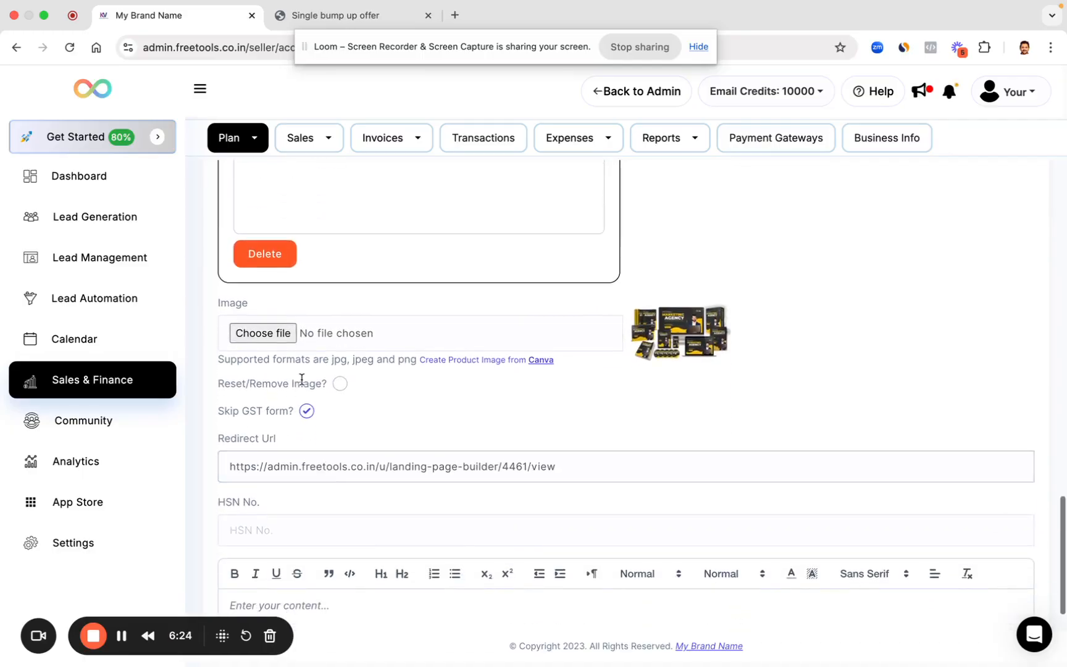
scroll(338, 469, down, 3)
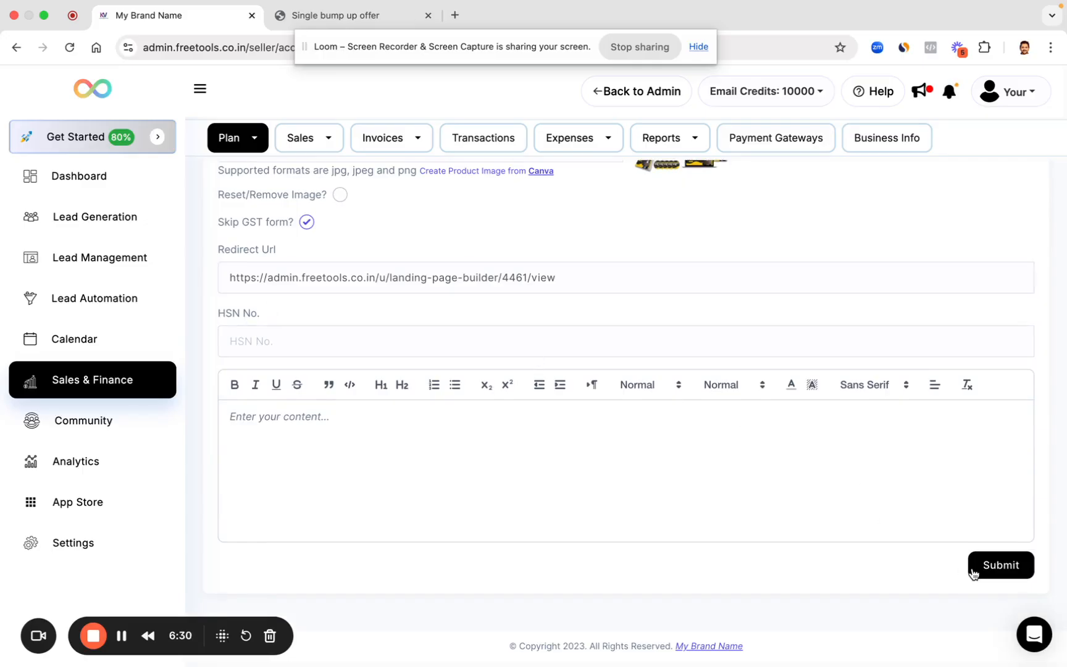
click(973, 574)
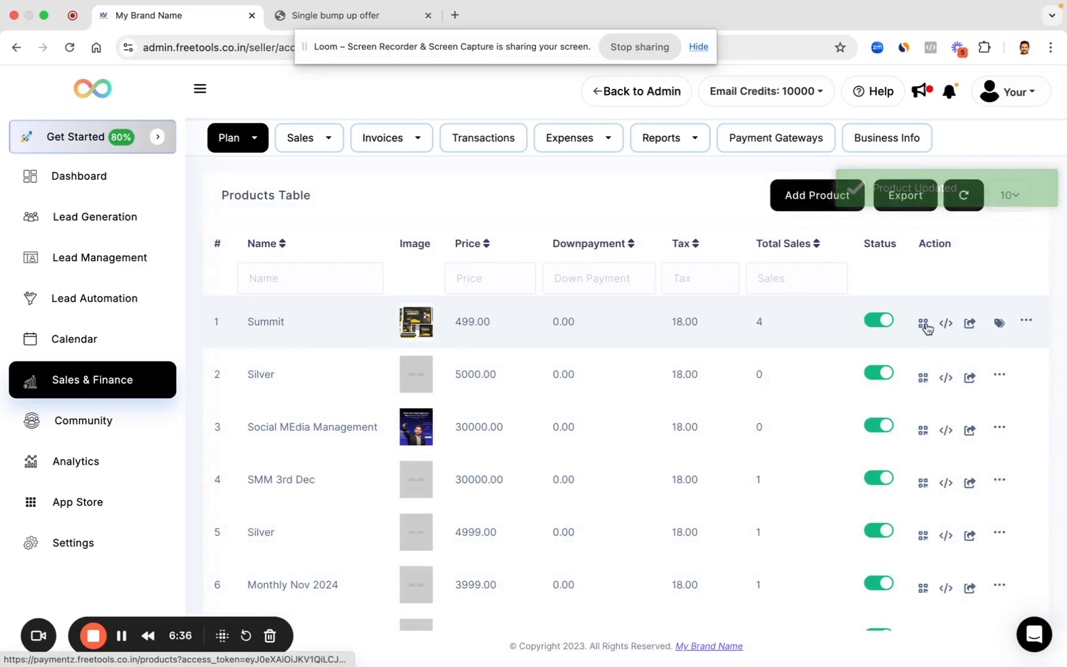
Step: Open Summit's 'Share Payment Link with Bump up' link in a new tab
click(948, 324)
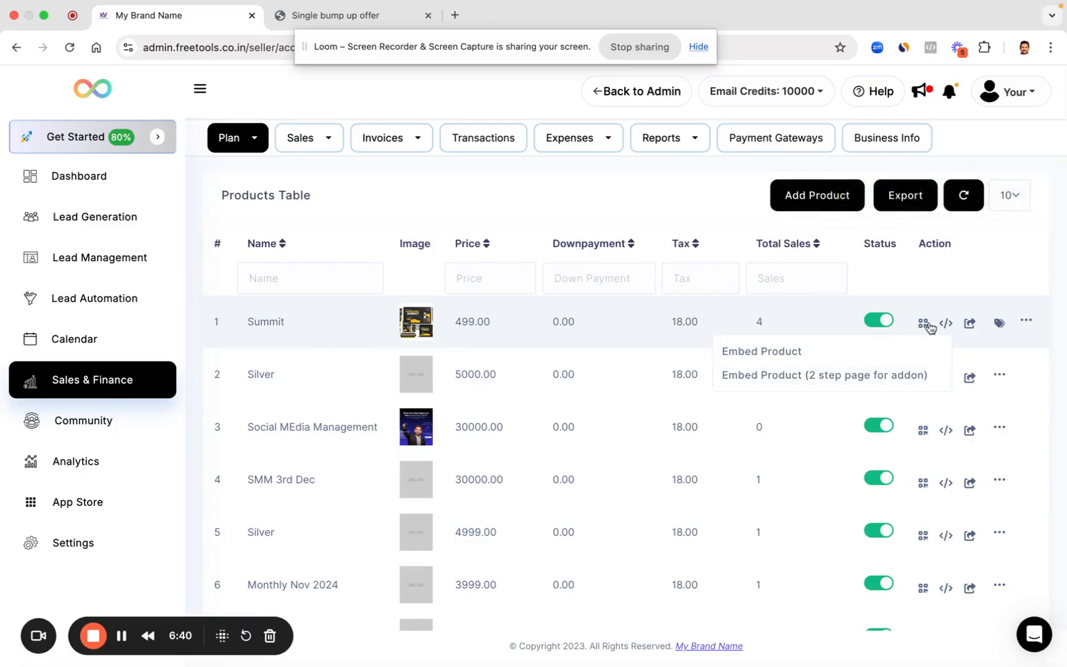
click(938, 319)
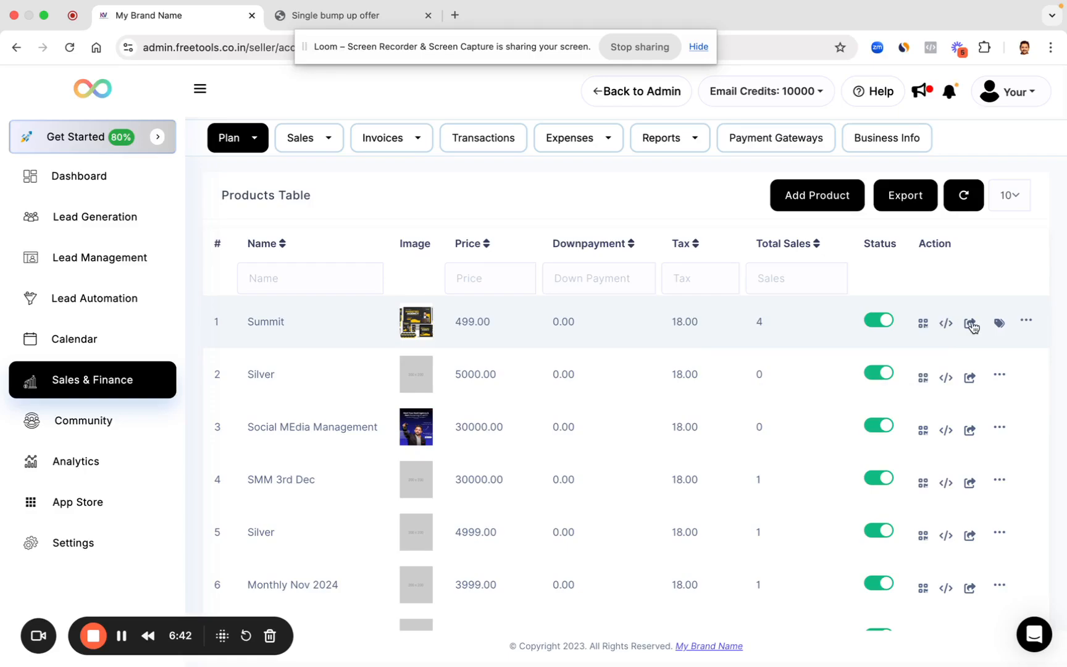
click(969, 323)
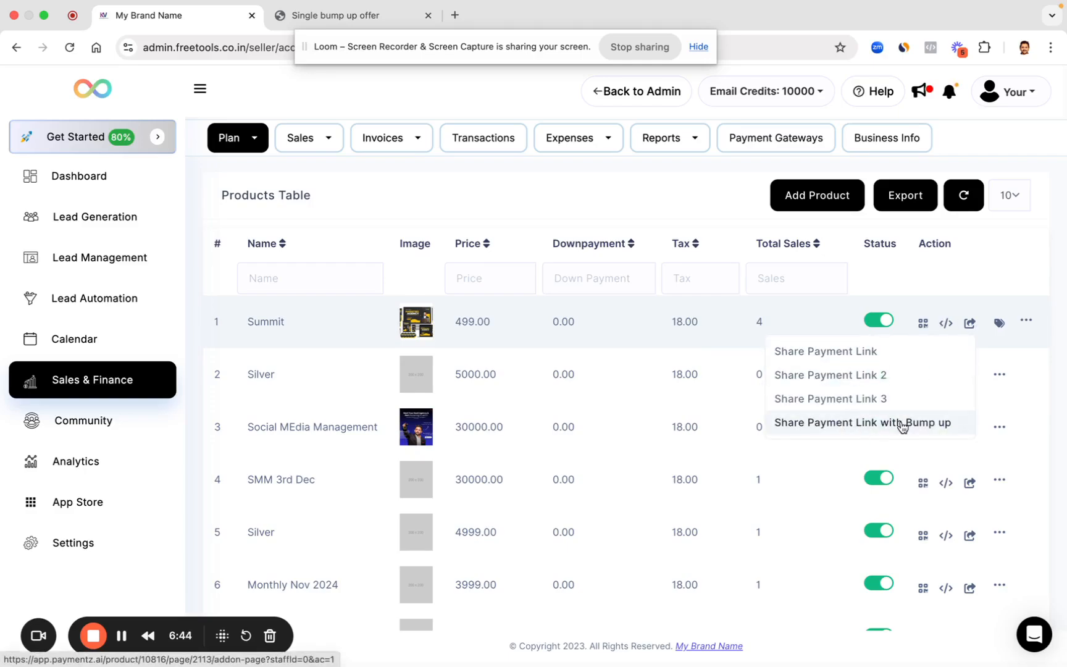
click(905, 423)
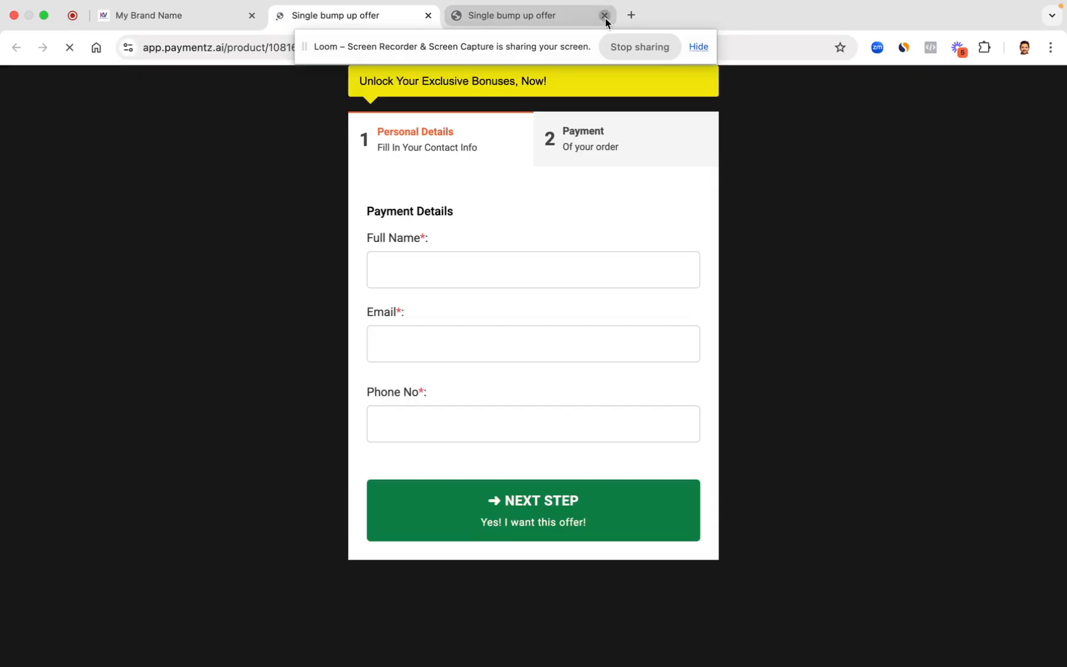
Step: Close the extra tab, autofill the buyer's contact details, and advance to the payment step
click(605, 15)
click(457, 275)
click(486, 312)
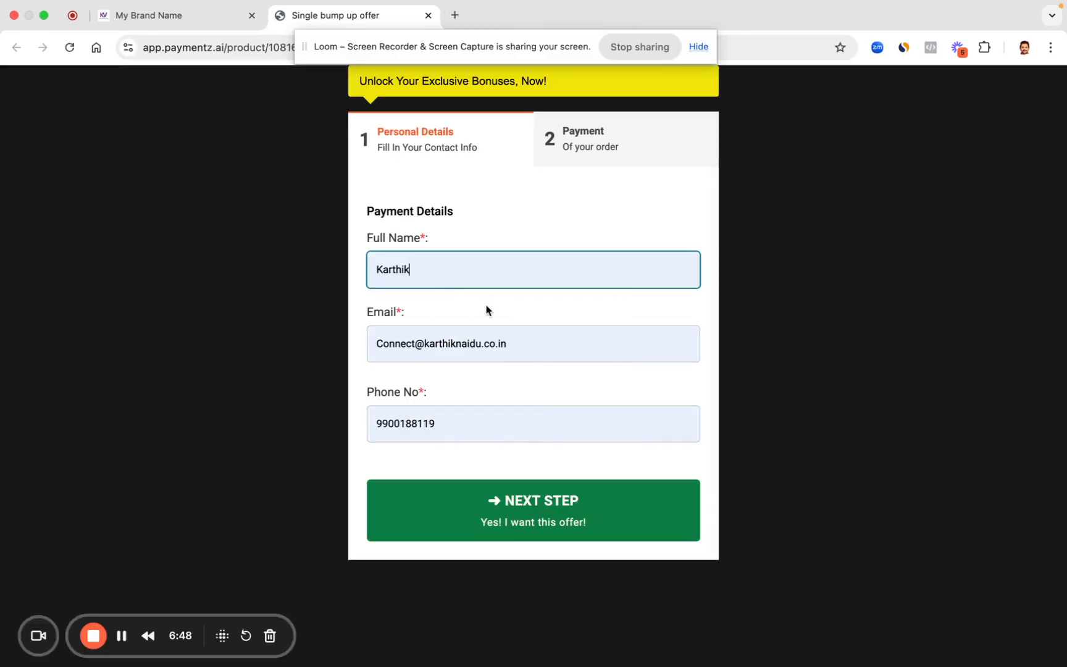
click(527, 525)
Step: Add the E-Book and Get Recordings offers, trying then removing the front-row upgrade
scroll(510, 373, down, 2)
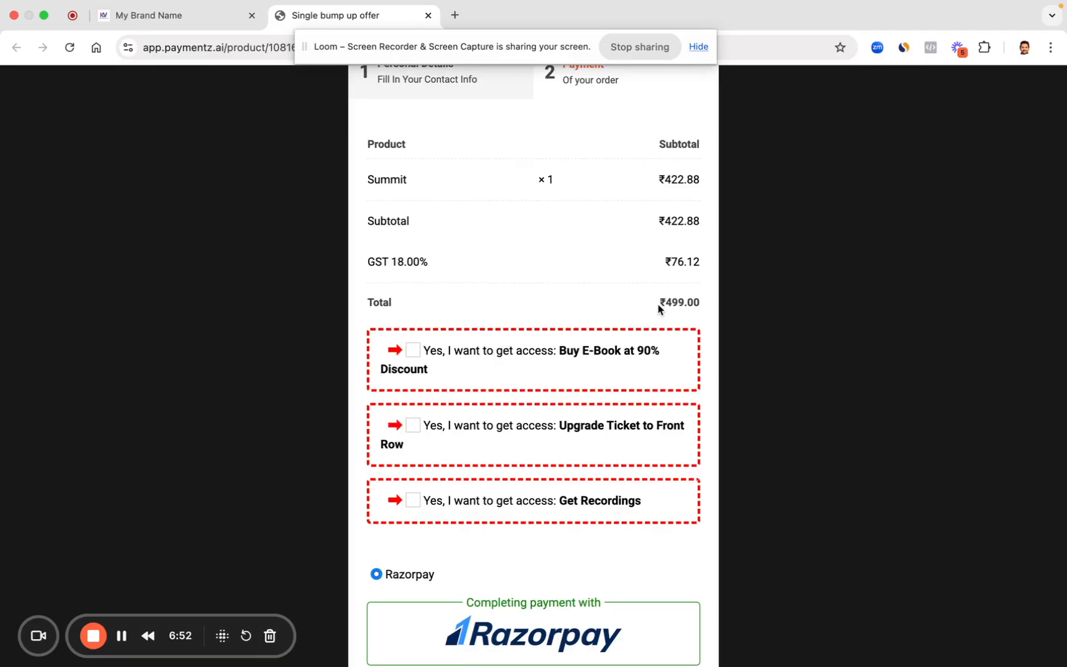
drag(658, 303, 703, 303)
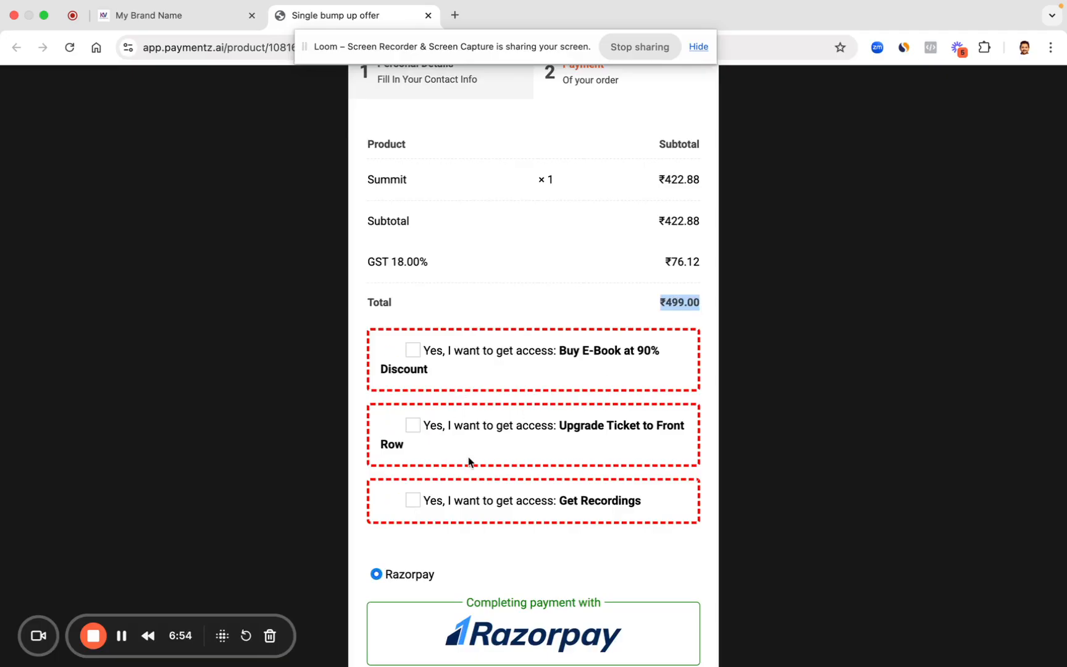
click(412, 357)
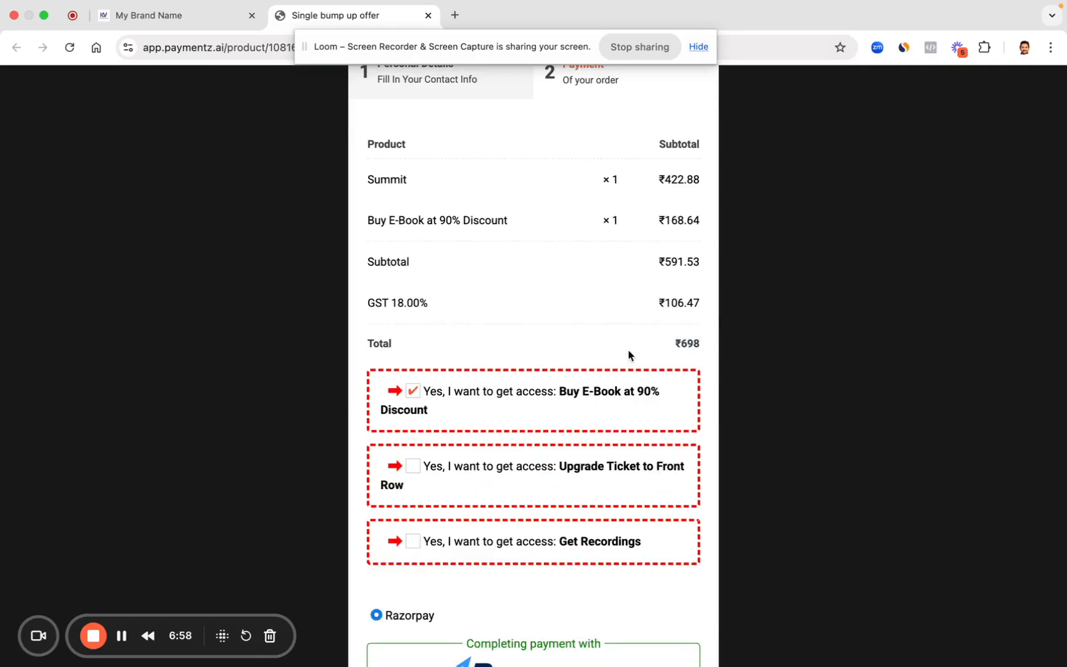
drag(663, 220, 693, 220)
scroll(571, 389, down, 1)
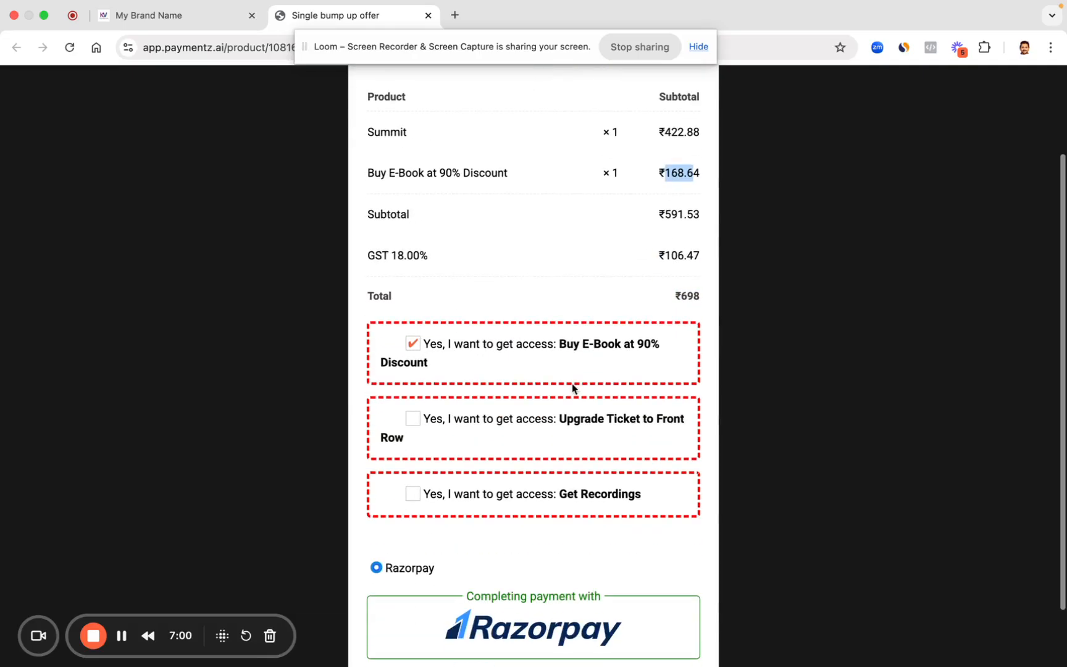
click(414, 495)
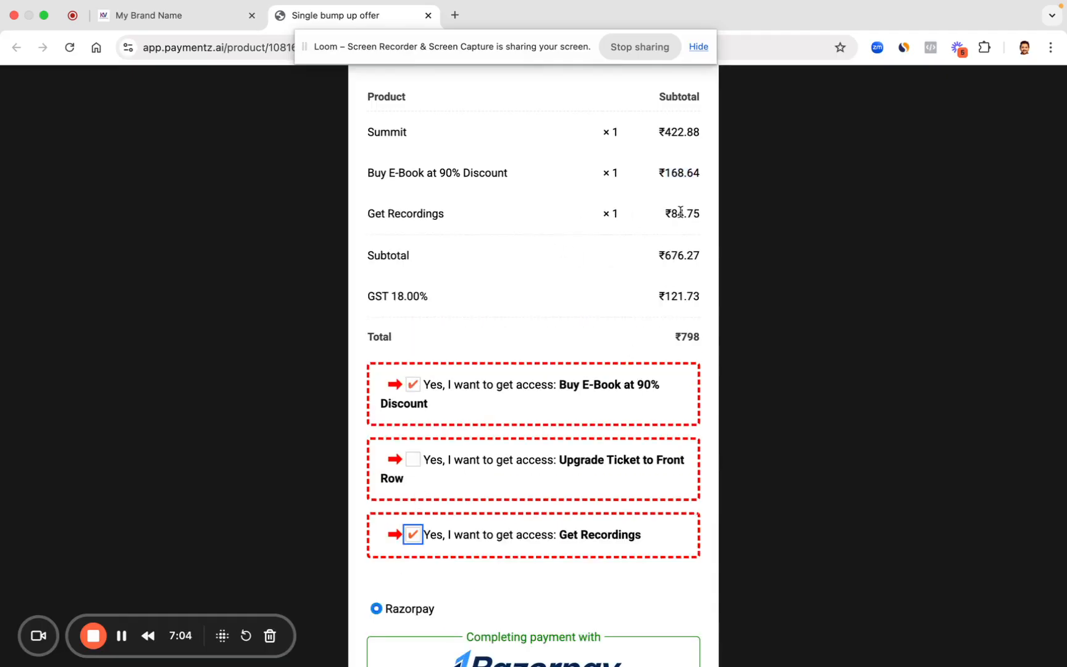
drag(666, 213, 705, 220)
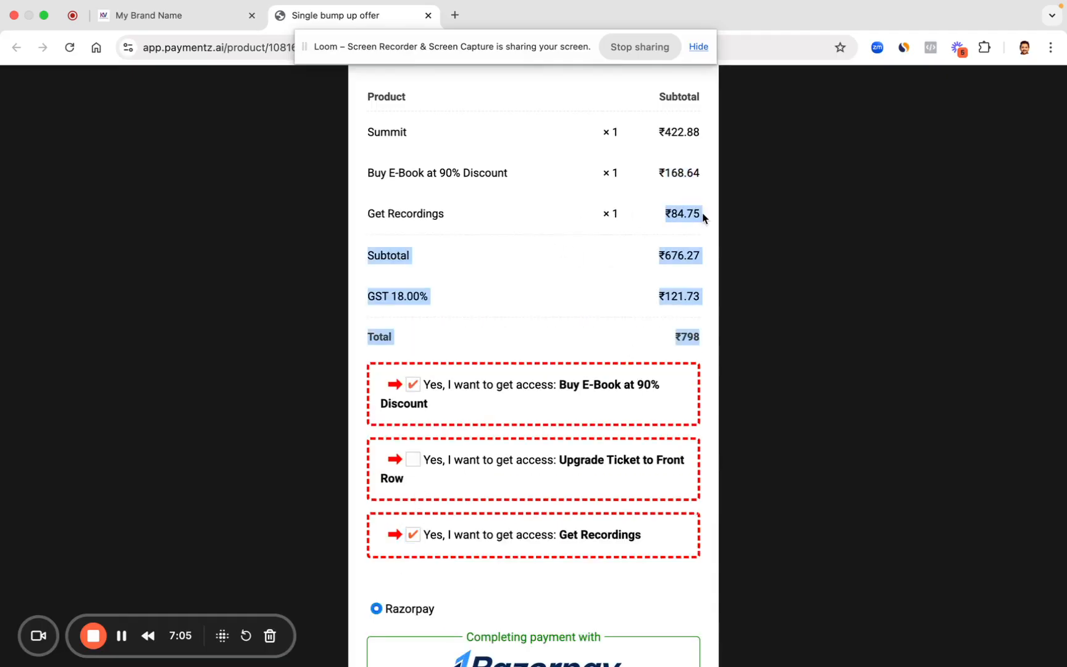
click(413, 460)
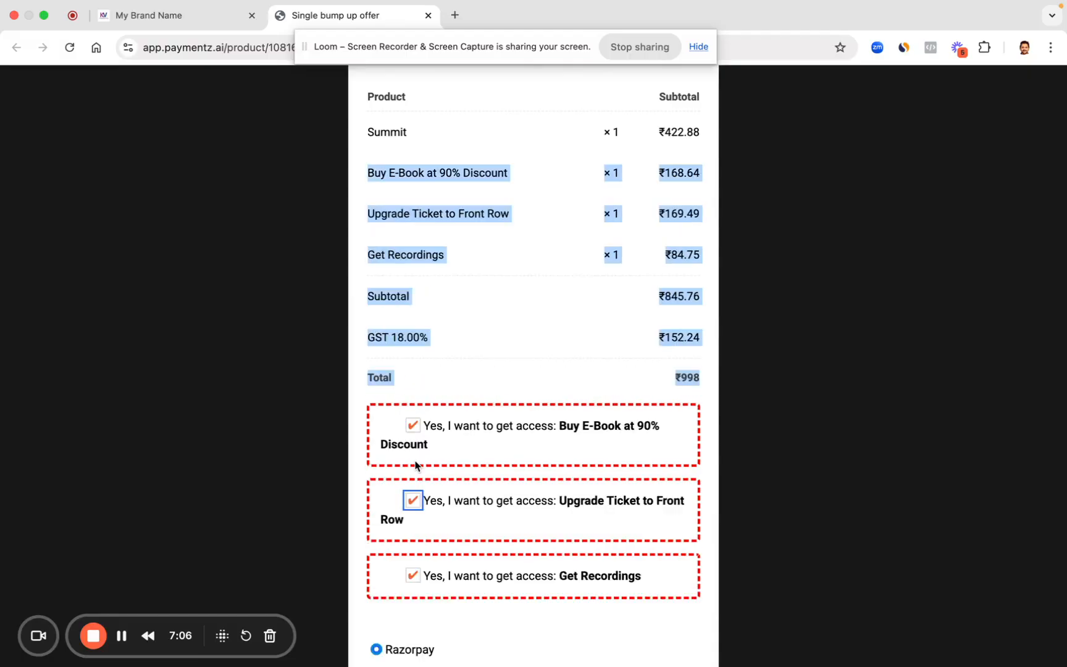
click(411, 500)
scroll(517, 518, down, 3)
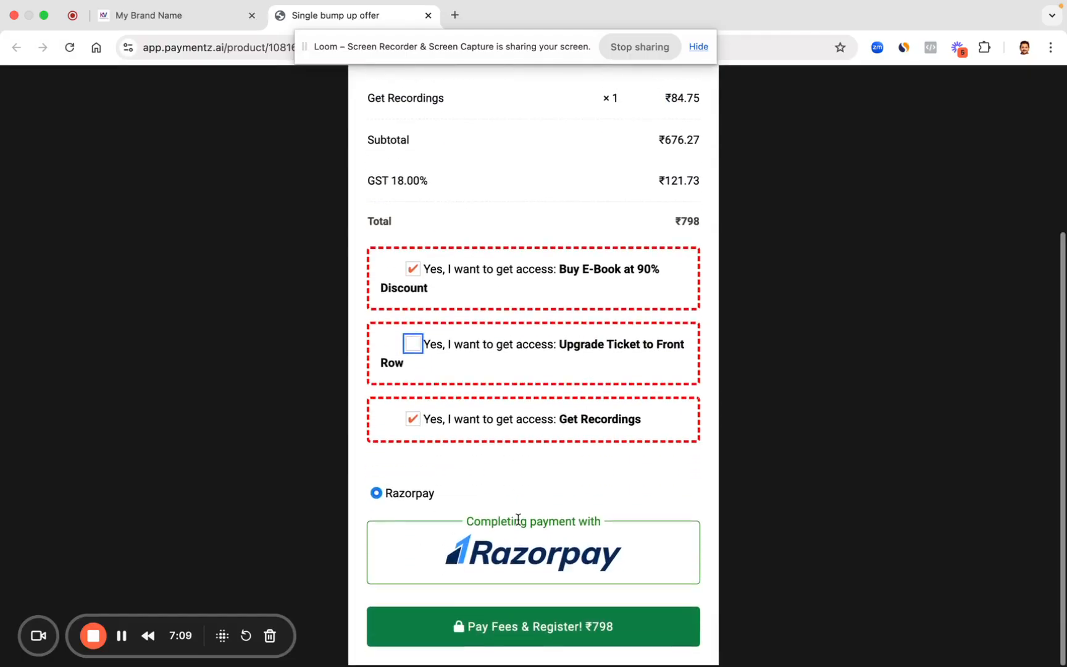
Step: Start paying the ₹798 order, exit the Razorpay window, and return to the dashboard tab
click(502, 625)
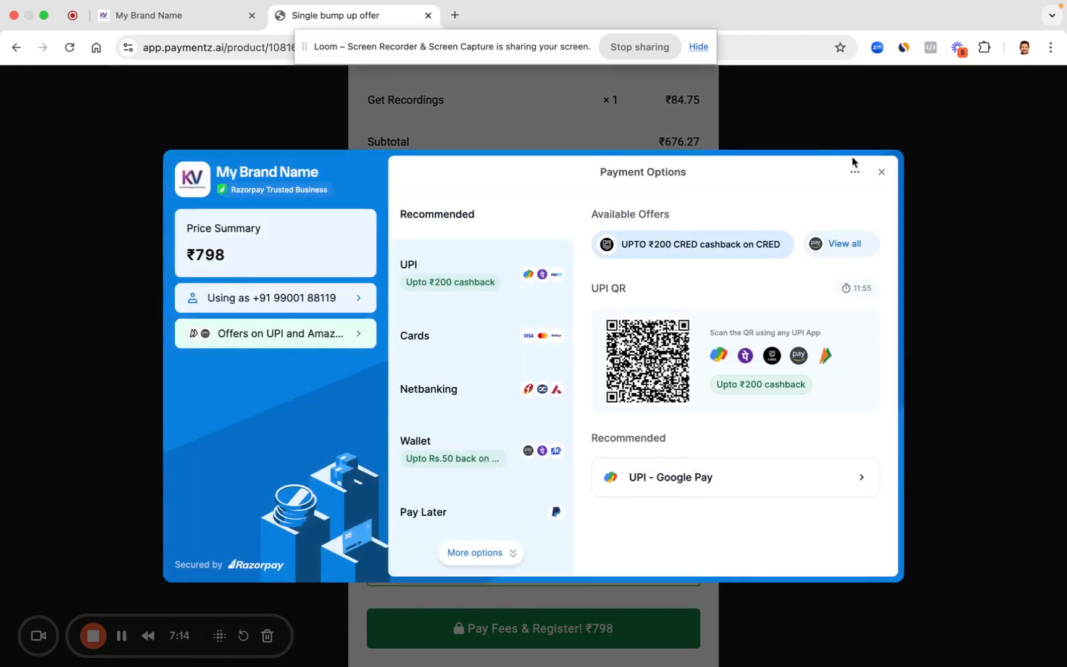
click(880, 183)
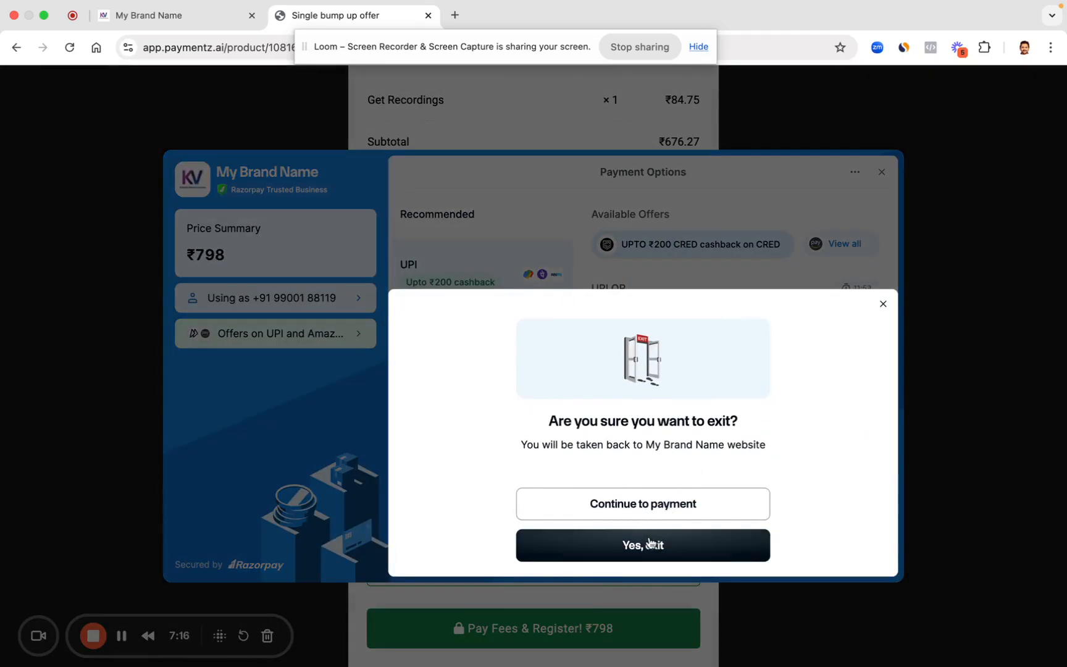
click(653, 535)
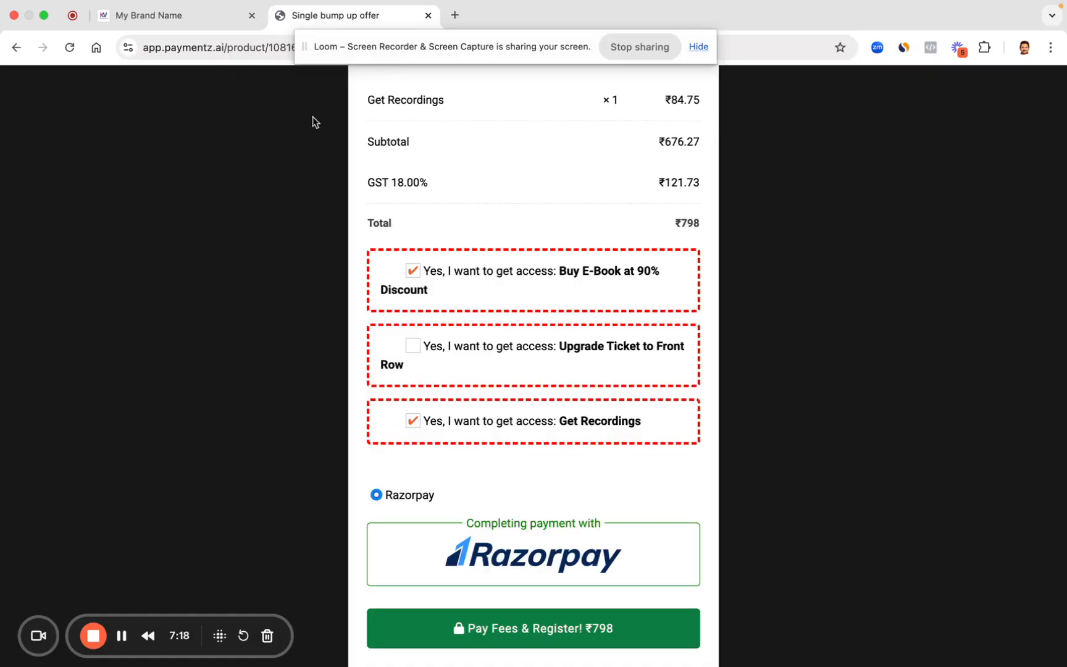
click(176, 18)
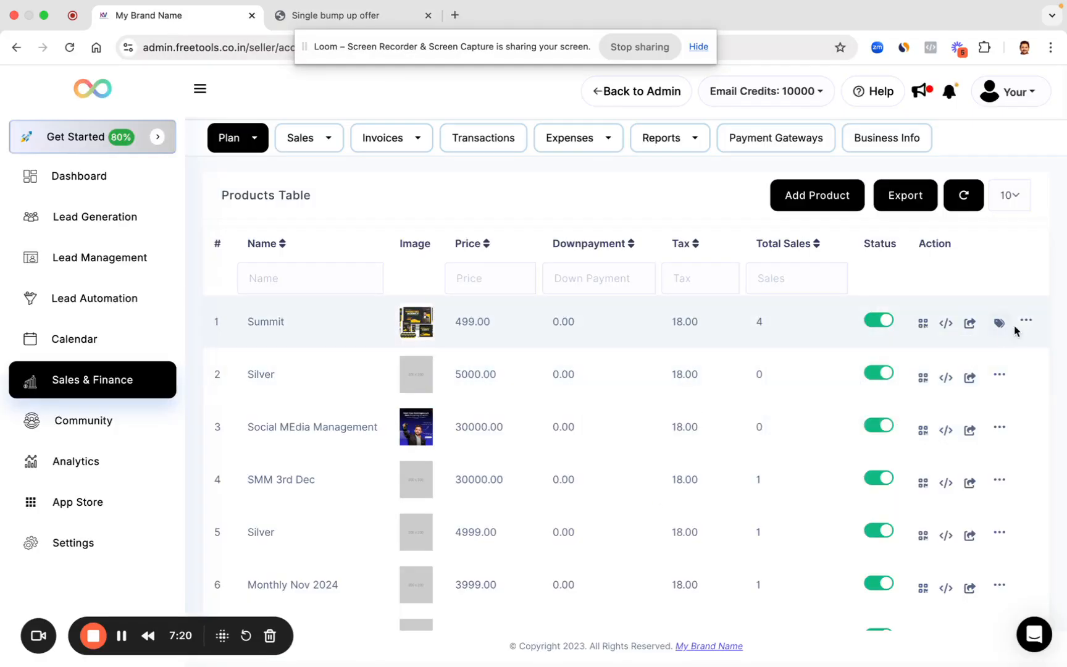
Step: Edit the Summit product and choose Stripe in its Payment Gateway dropdown alongside Razorpay
click(1028, 324)
click(989, 351)
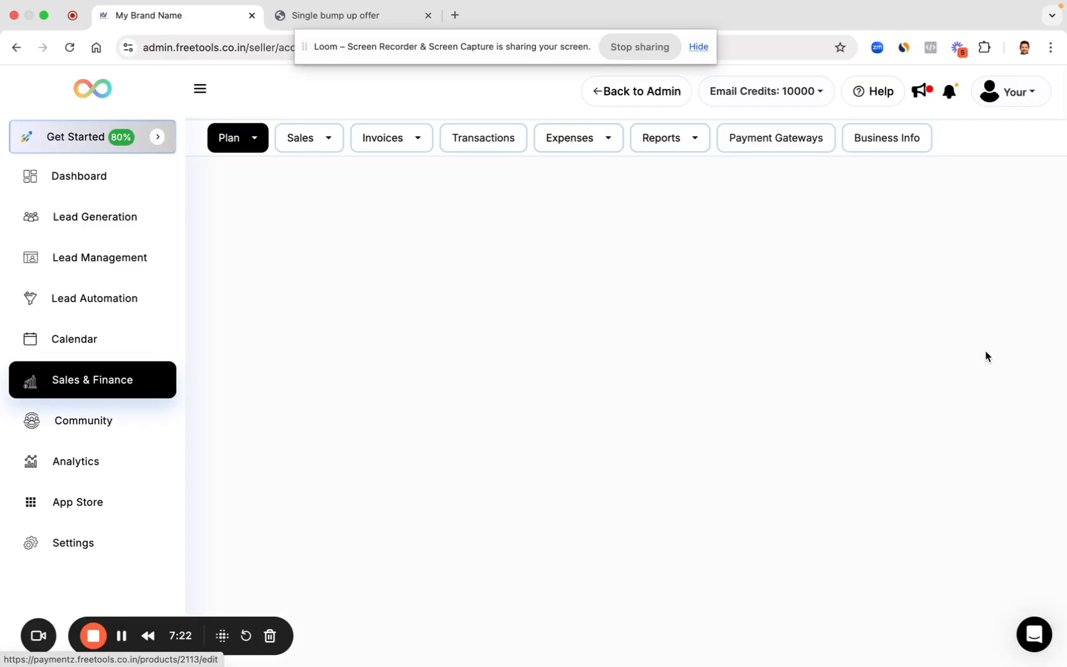
scroll(589, 425, down, 10)
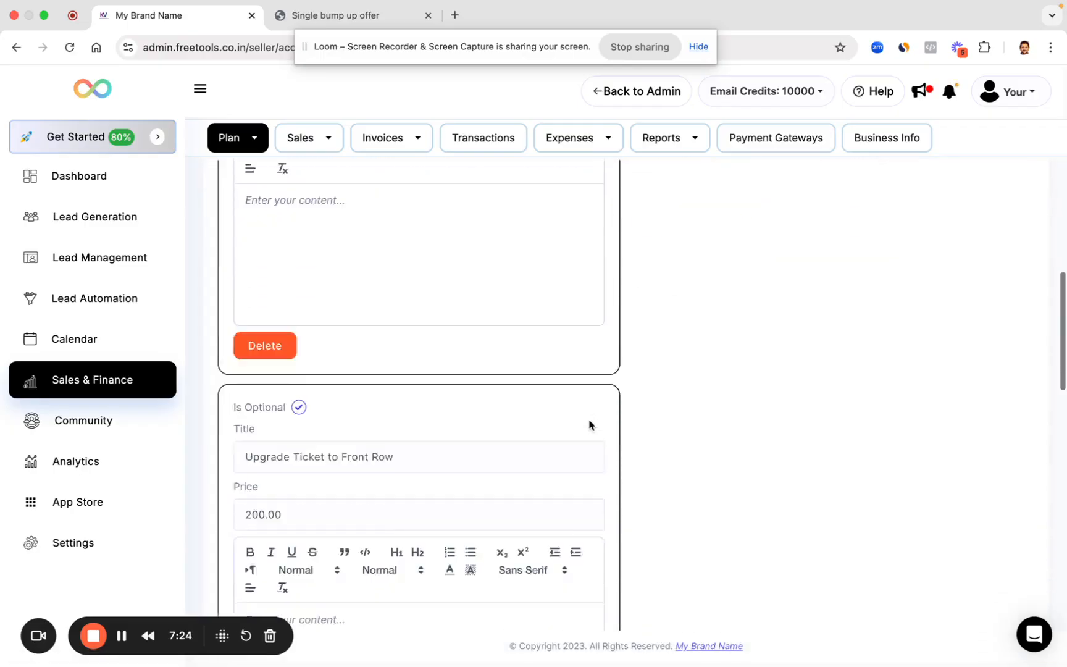
scroll(589, 425, down, 8)
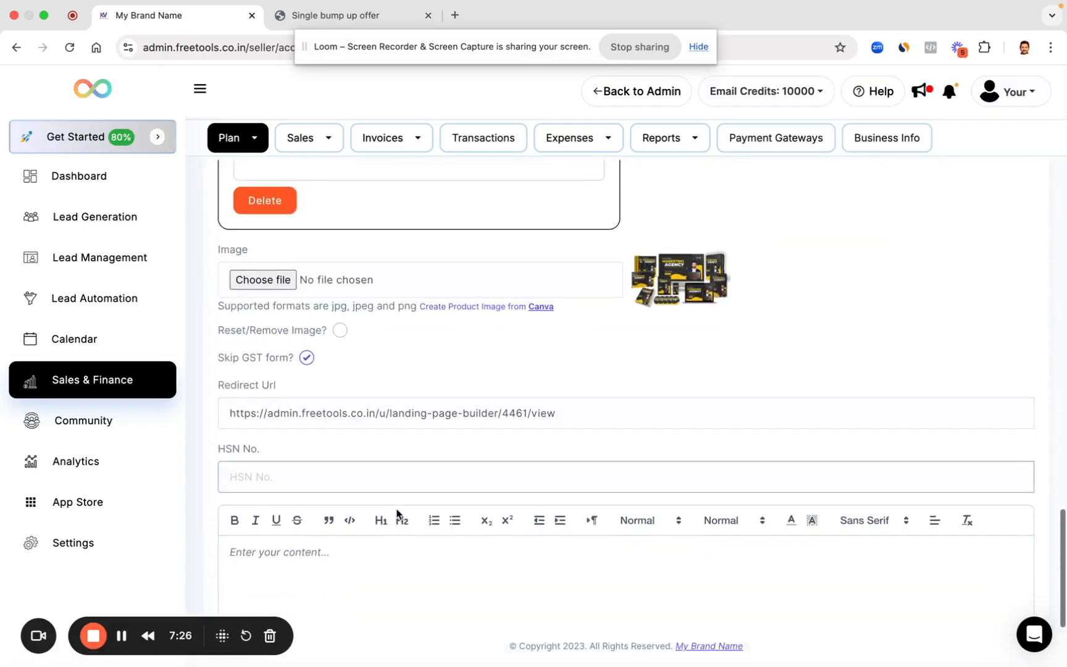
scroll(397, 514, up, 15)
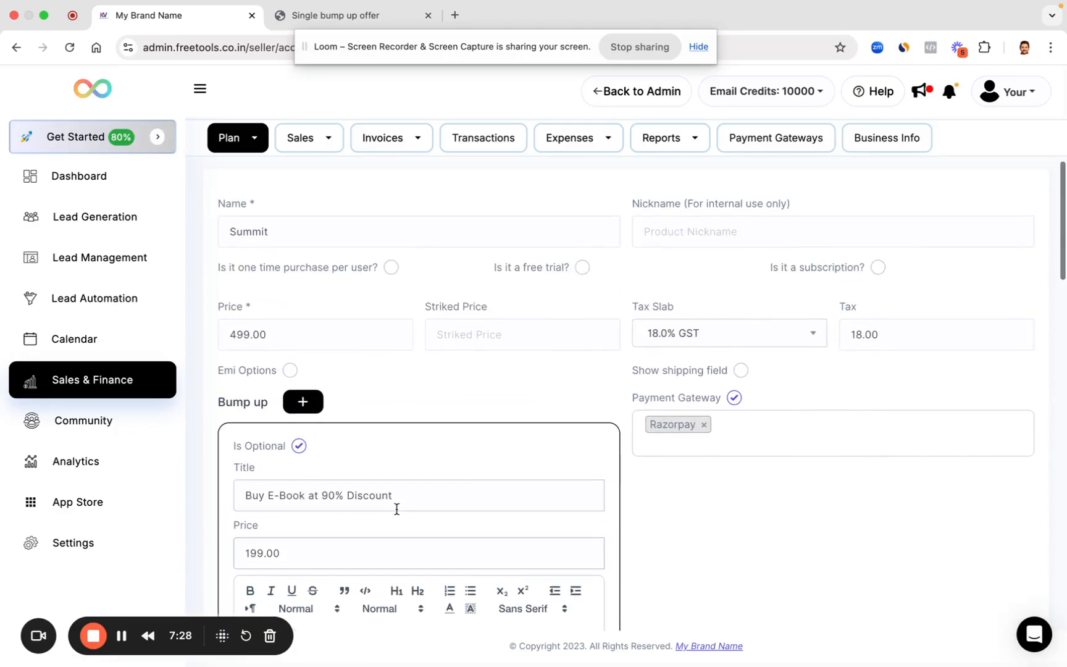
click(752, 437)
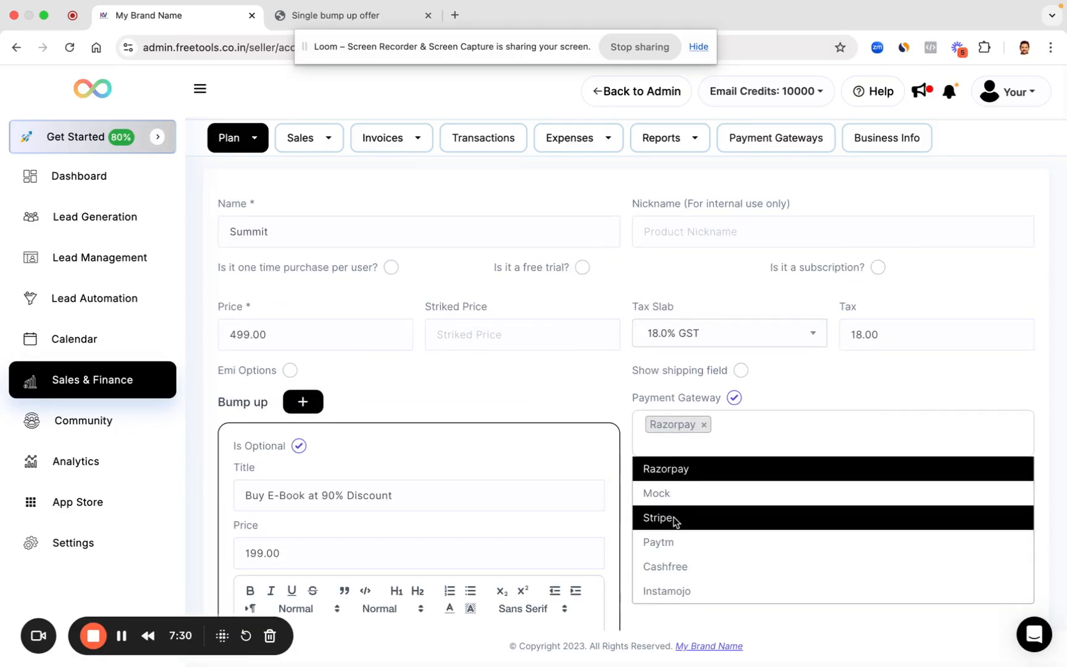
click(676, 521)
scroll(807, 526, down, 12)
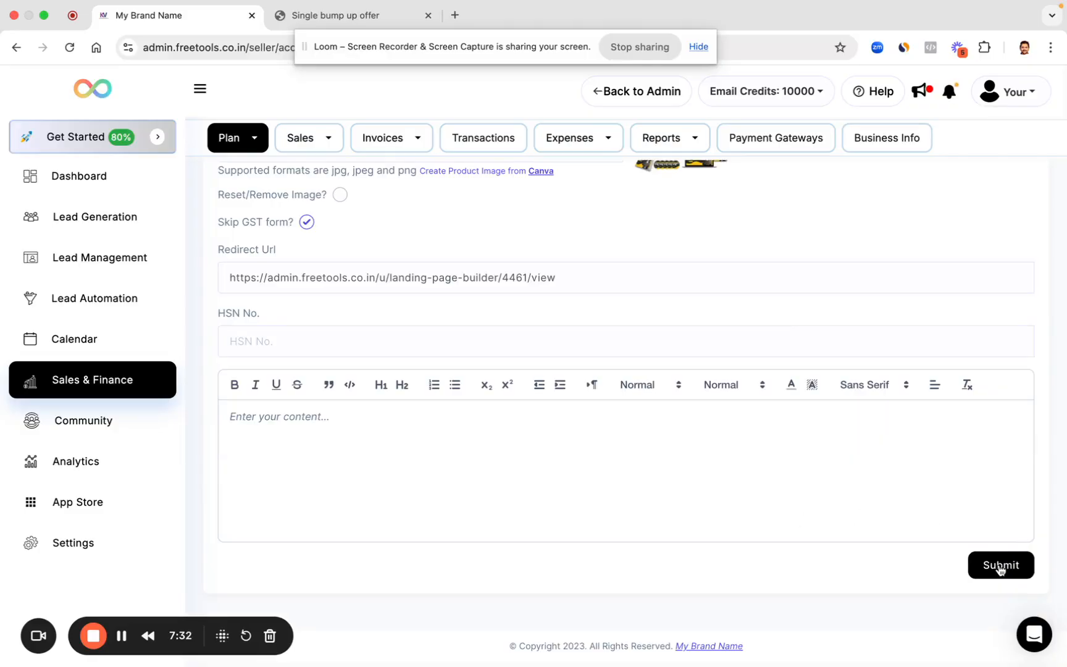
Step: Reload the Summit checkout, autofill the contact details, and advance to the payment step
click(336, 13)
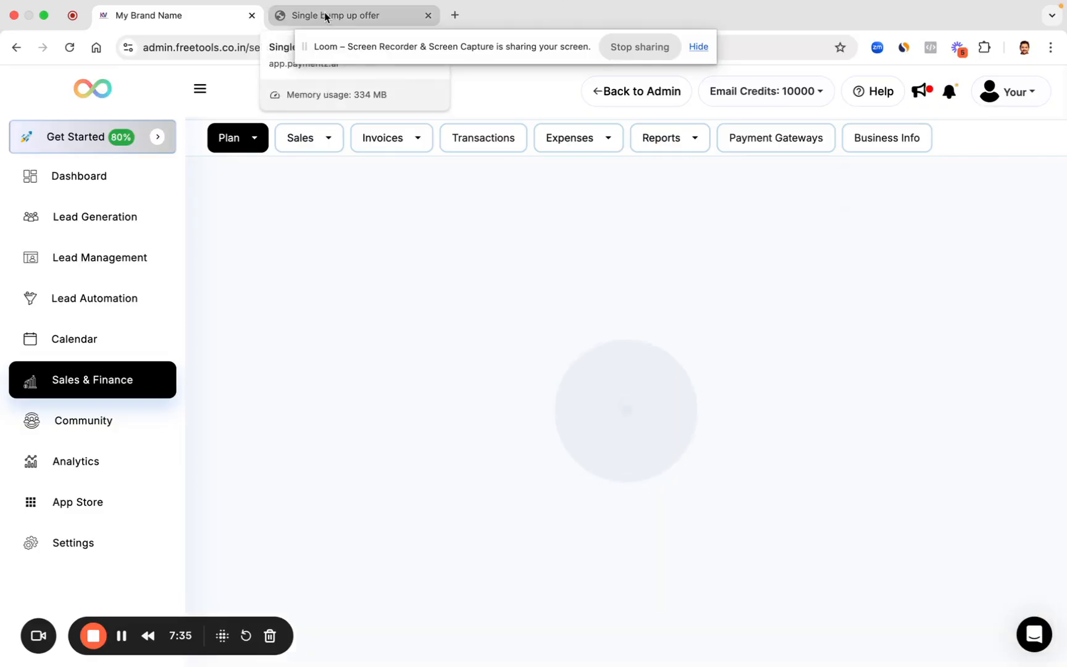
click(70, 47)
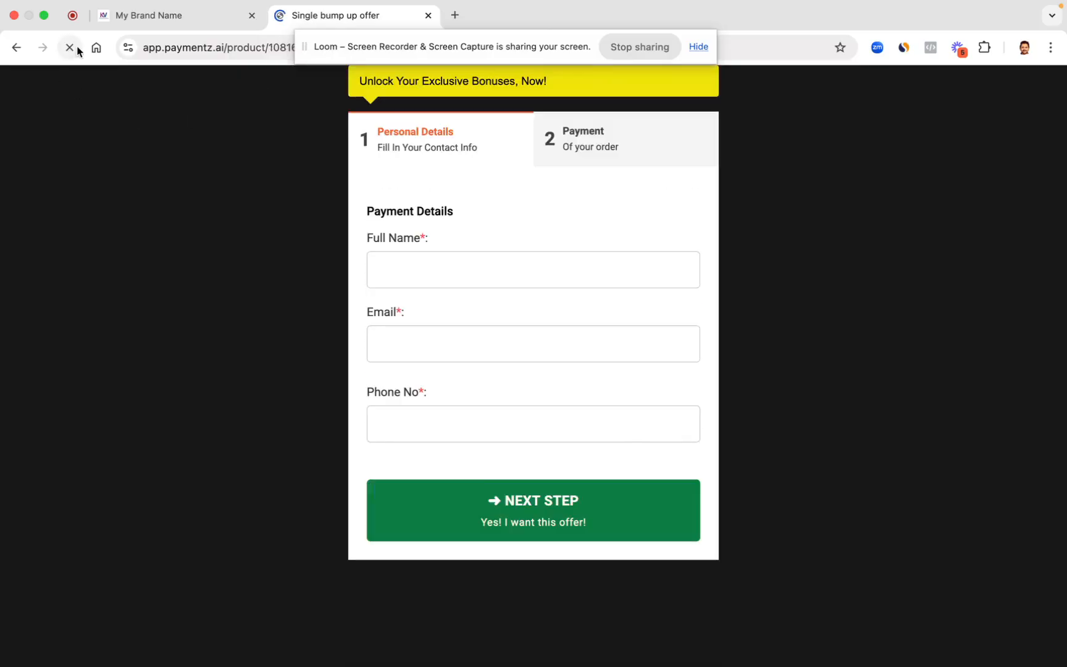
click(471, 261)
click(528, 318)
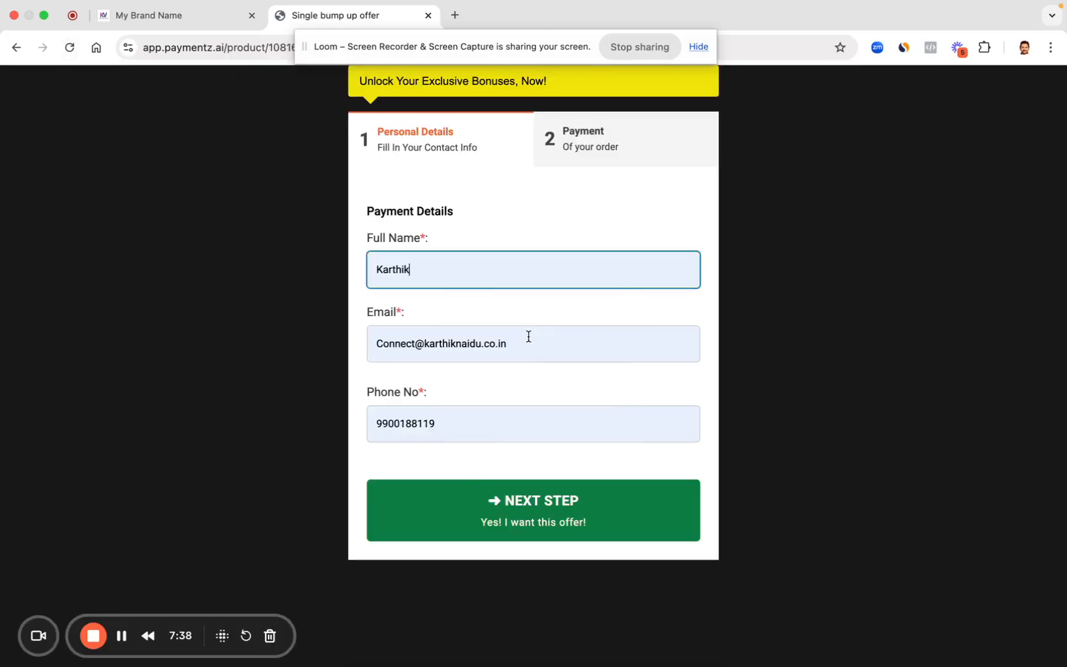
click(505, 511)
Step: Add the E-Book and Get Recordings offers for ₹798, then reload and close the checkout
click(417, 421)
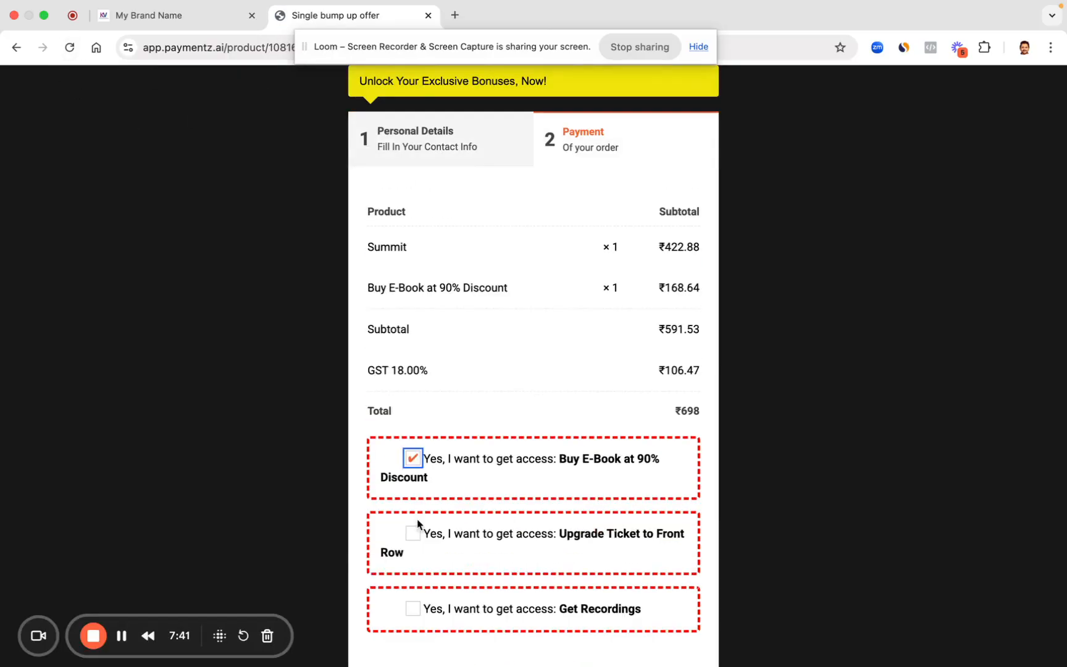
click(412, 610)
scroll(531, 494, down, 3)
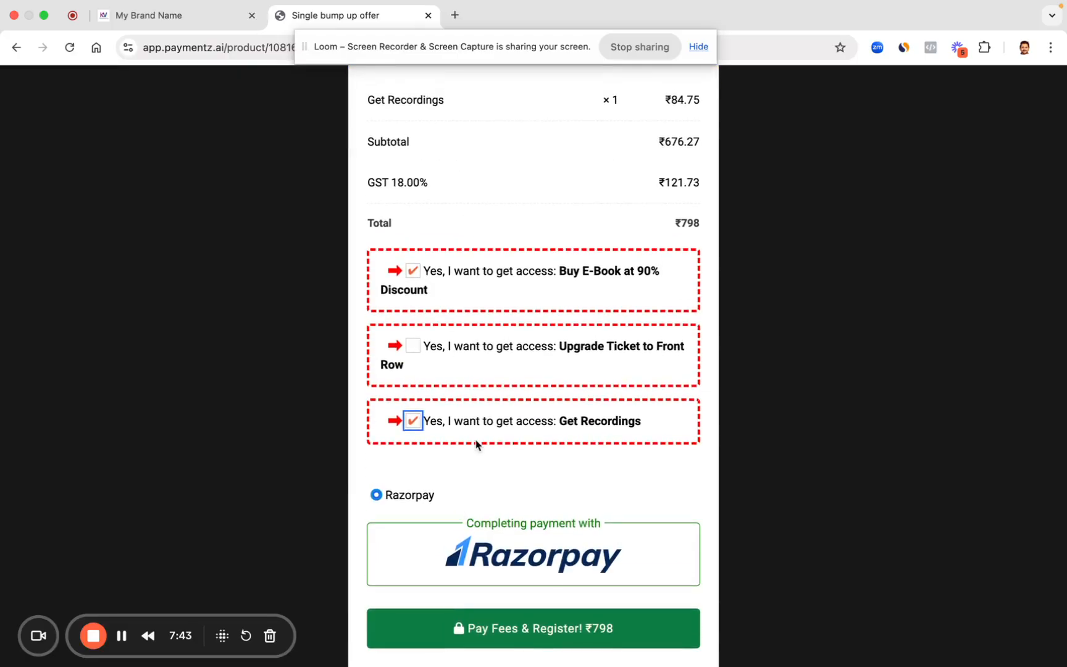
click(69, 47)
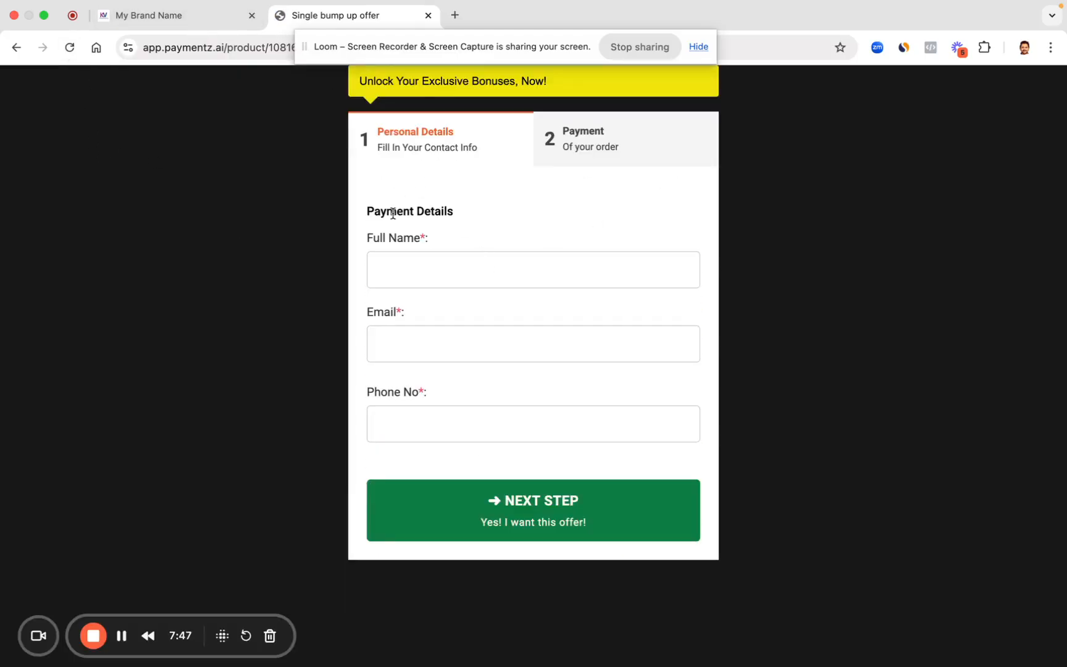
click(407, 264)
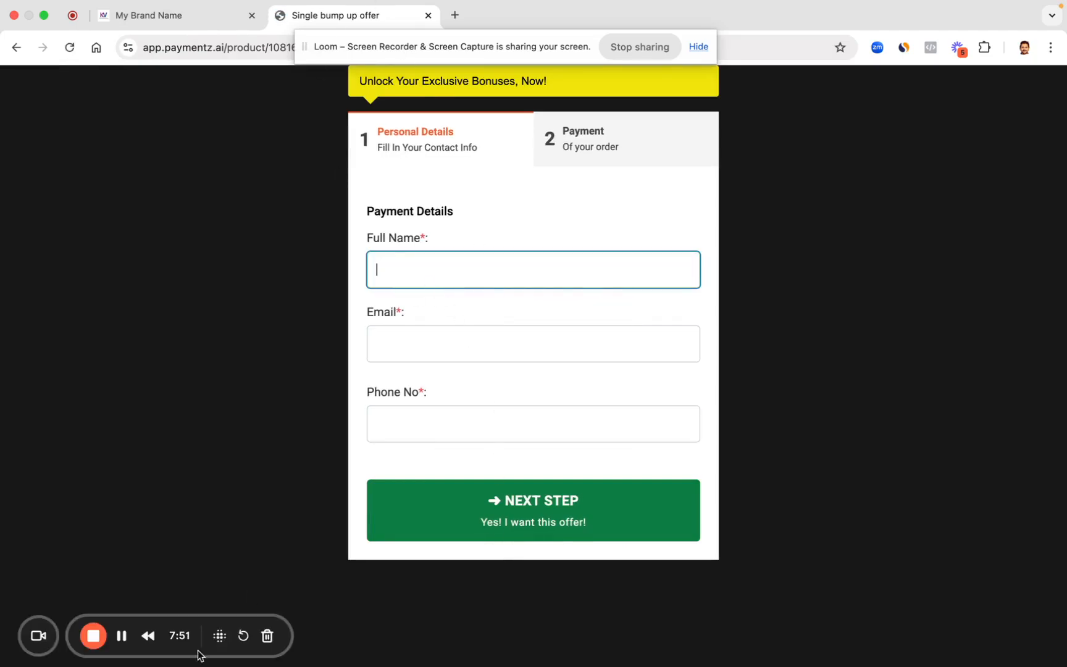
key(super+w)
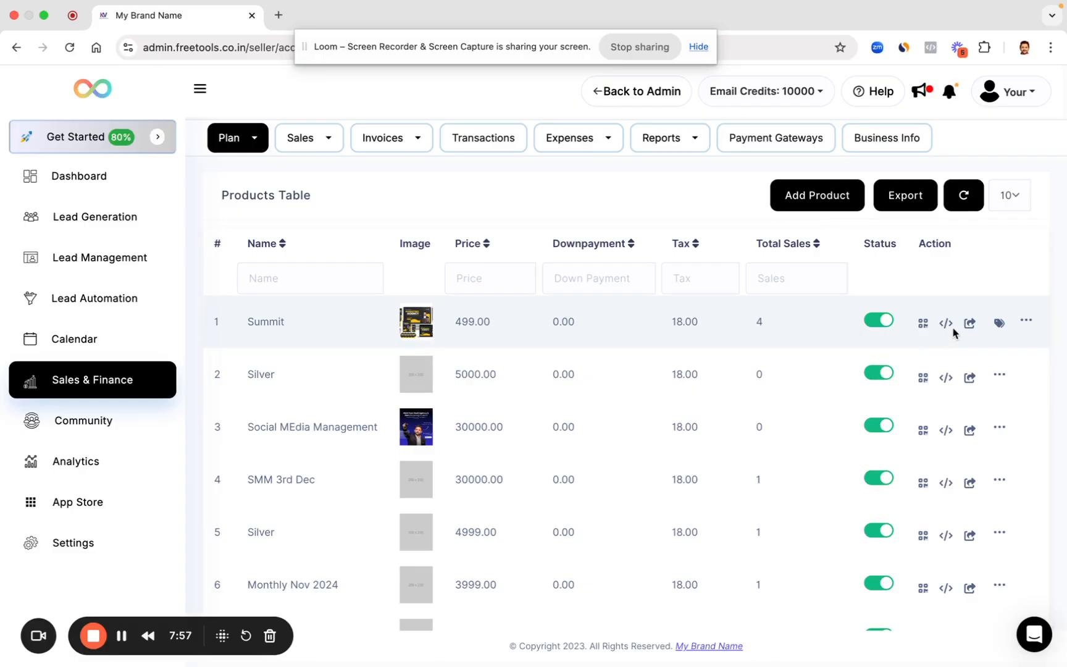
Step: Open Summit's bump-up payment link in a new tab and select its web address
click(970, 325)
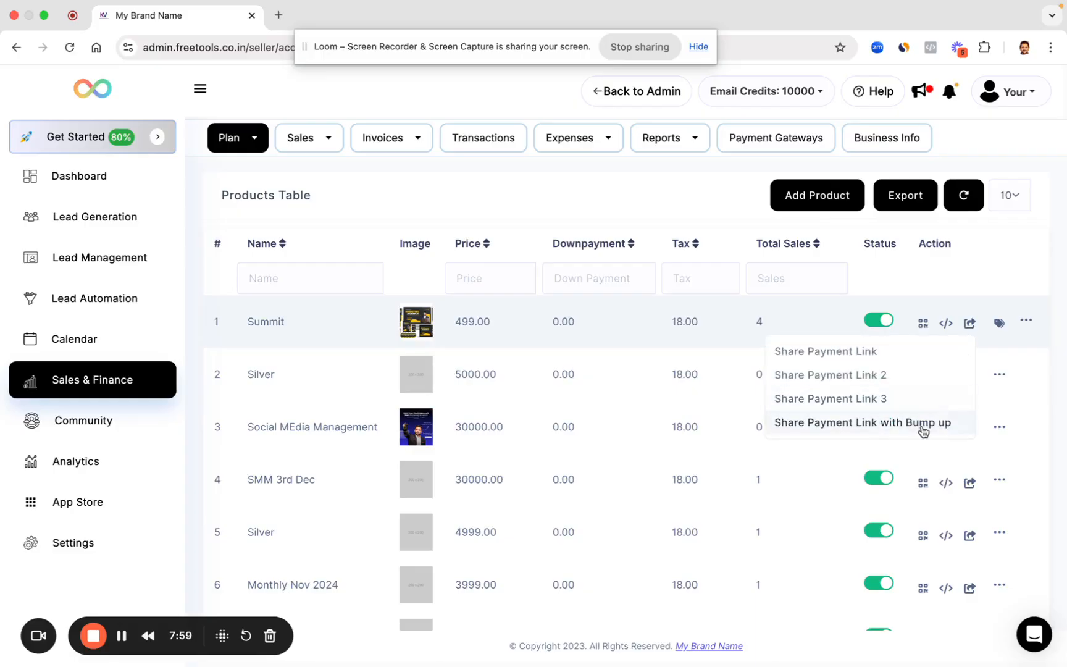
click(924, 427)
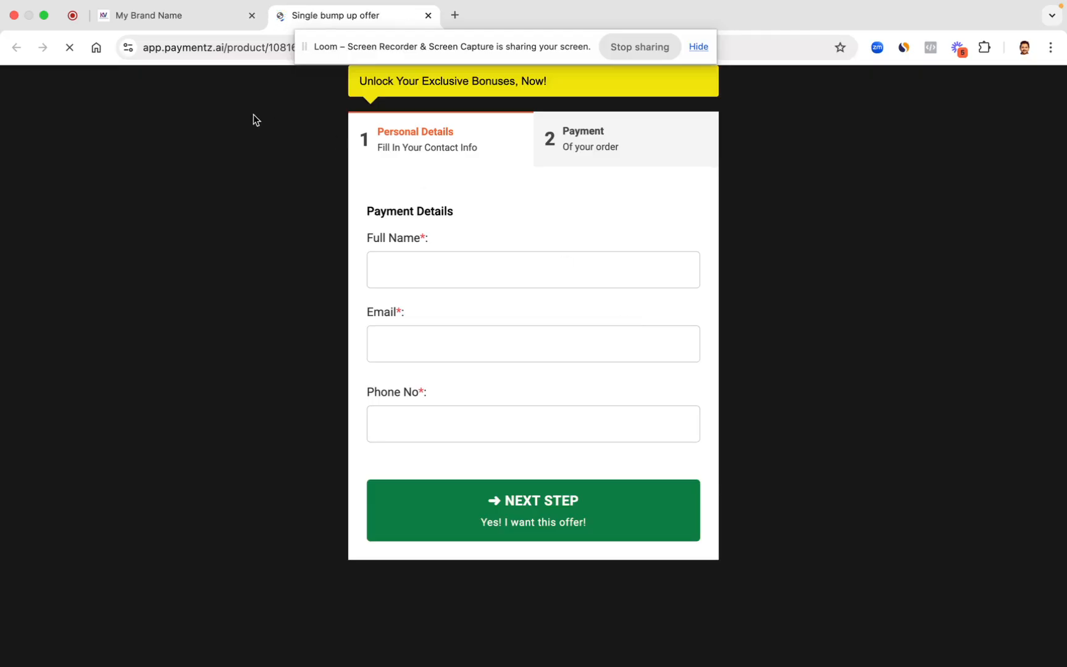
click(219, 47)
Step: Preview the checkout at phone size with Inspect, then close DevTools and return to the dashboard
right_click(218, 229)
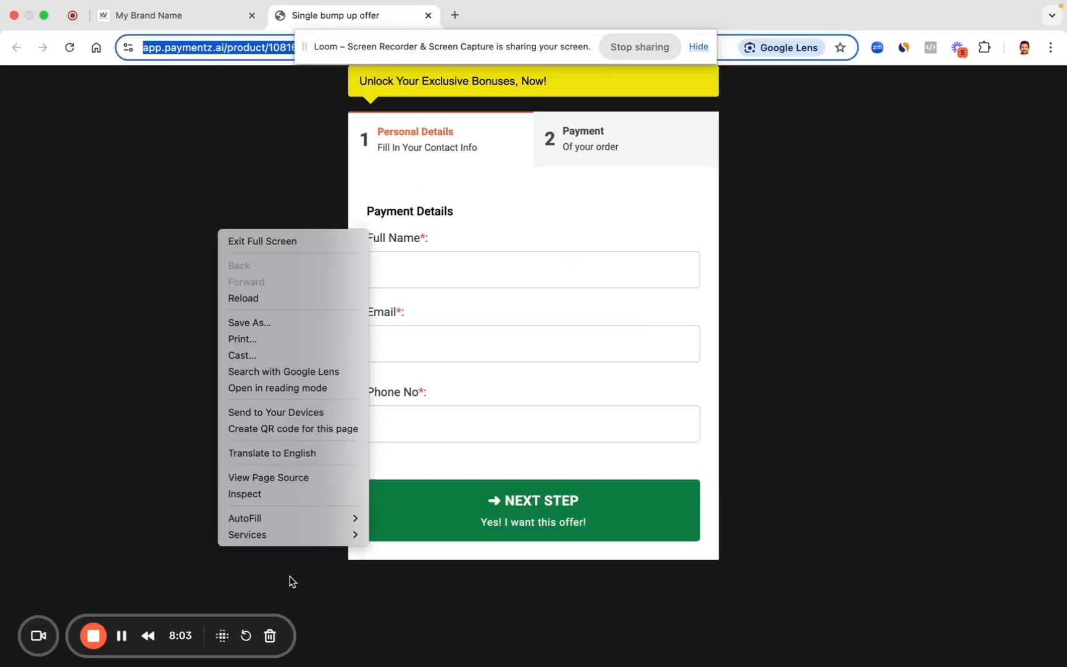
click(270, 497)
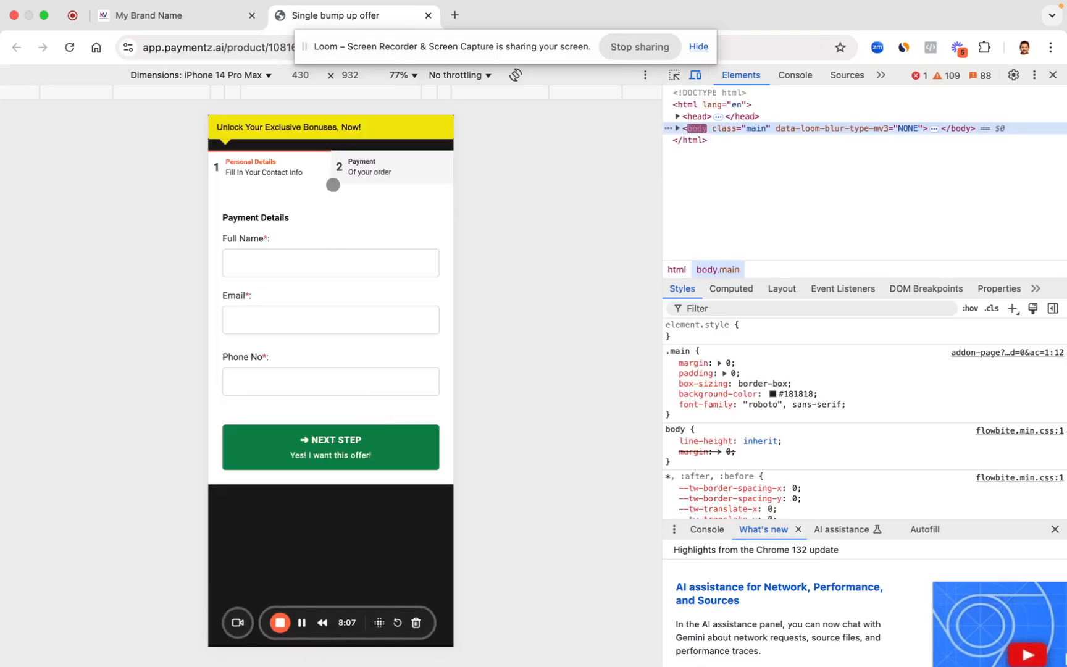
click(1052, 72)
click(176, 18)
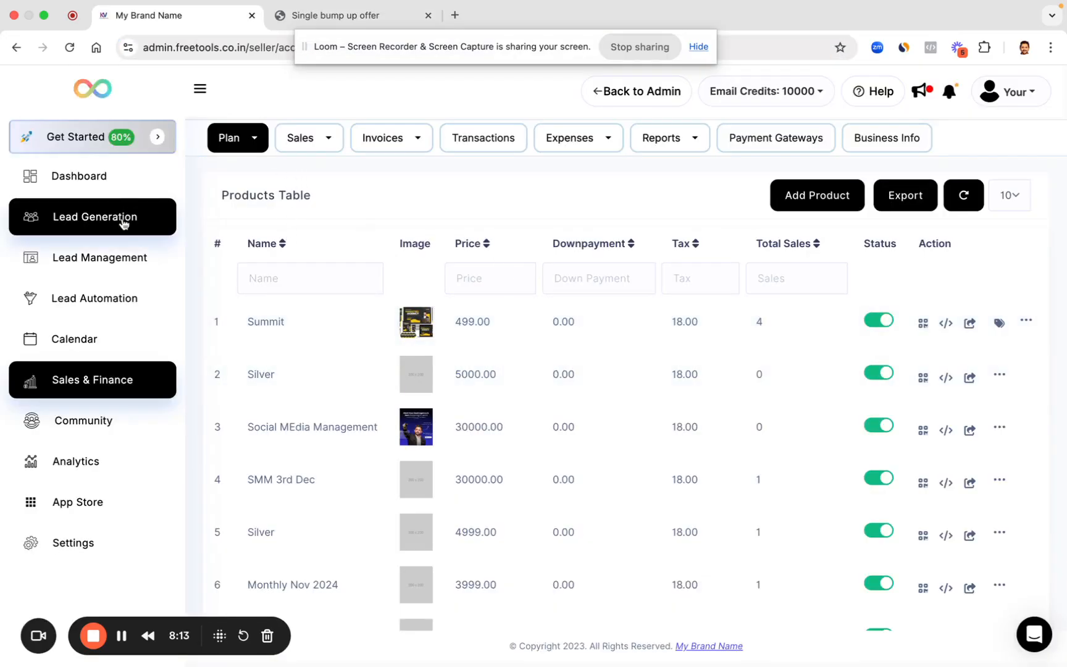
Step: Under Lead Generation, open Clone of Webinar Funnel 1 and launch its Opt-In Page in a new tab
click(124, 222)
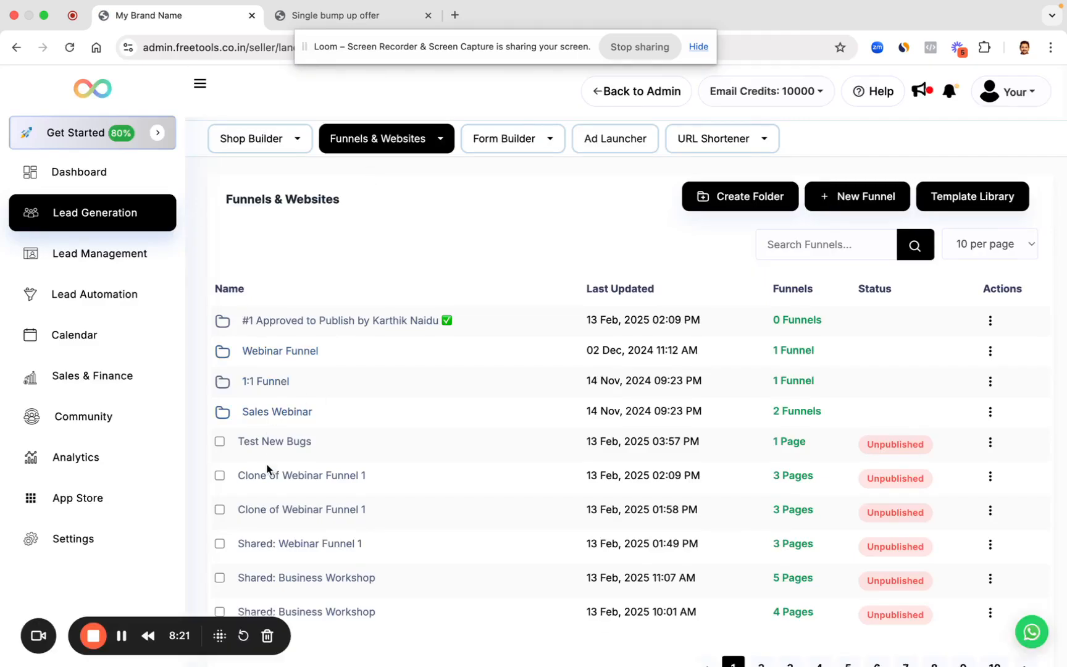
click(267, 476)
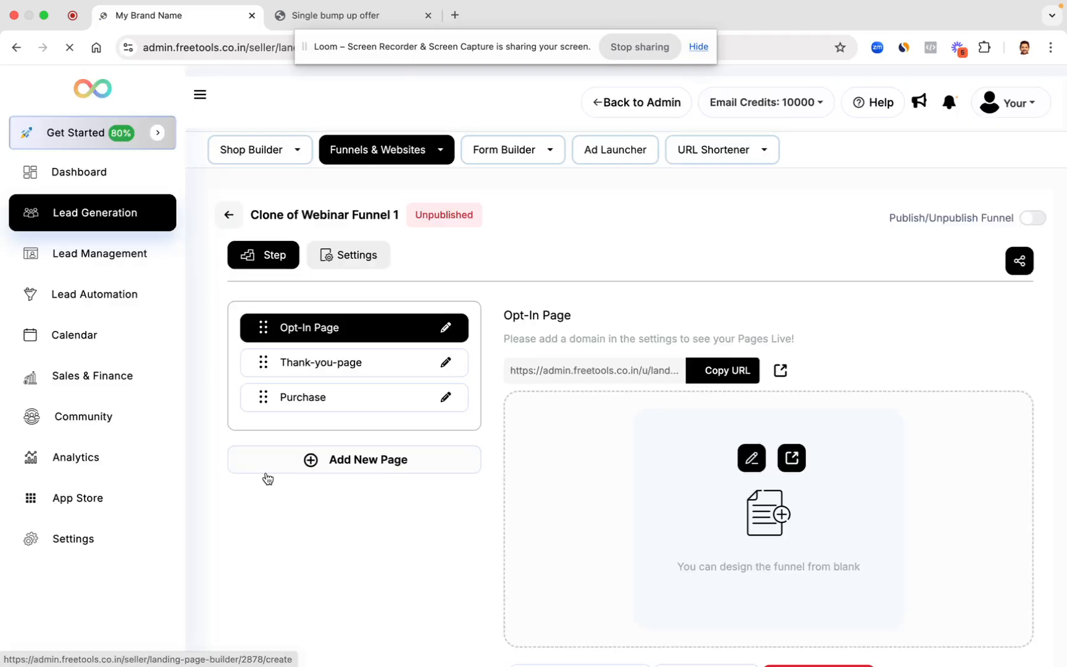
click(792, 447)
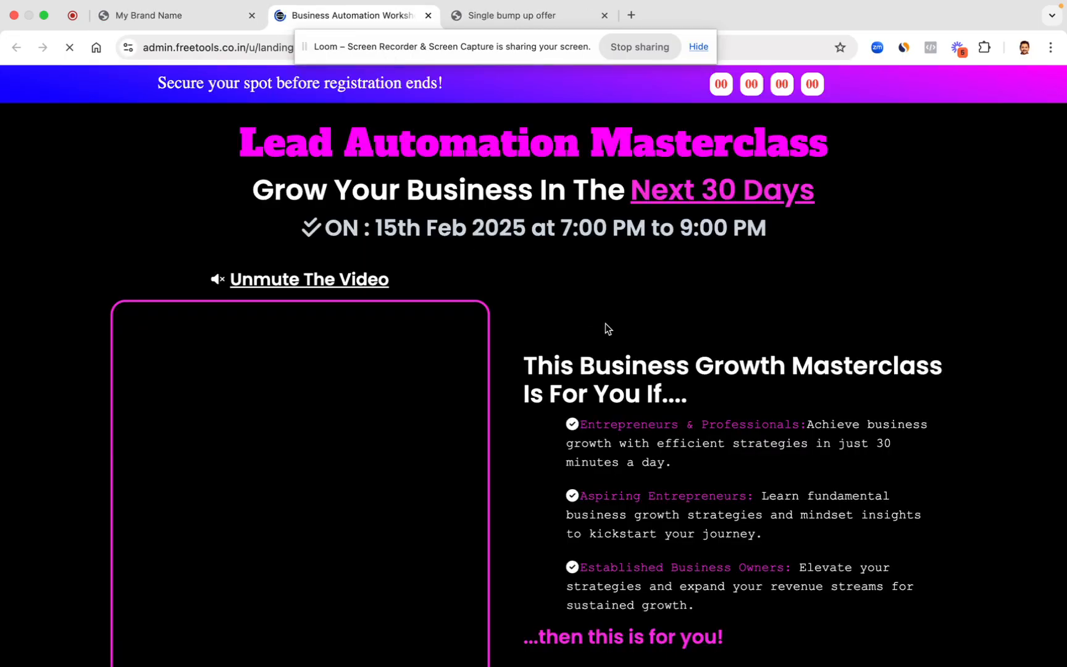
Step: Check the Register For FREE Masterclass Now popup on the live page, then edit the Opt-In Page
scroll(605, 323, down, 14)
scroll(605, 323, up, 15)
scroll(605, 323, down, 5)
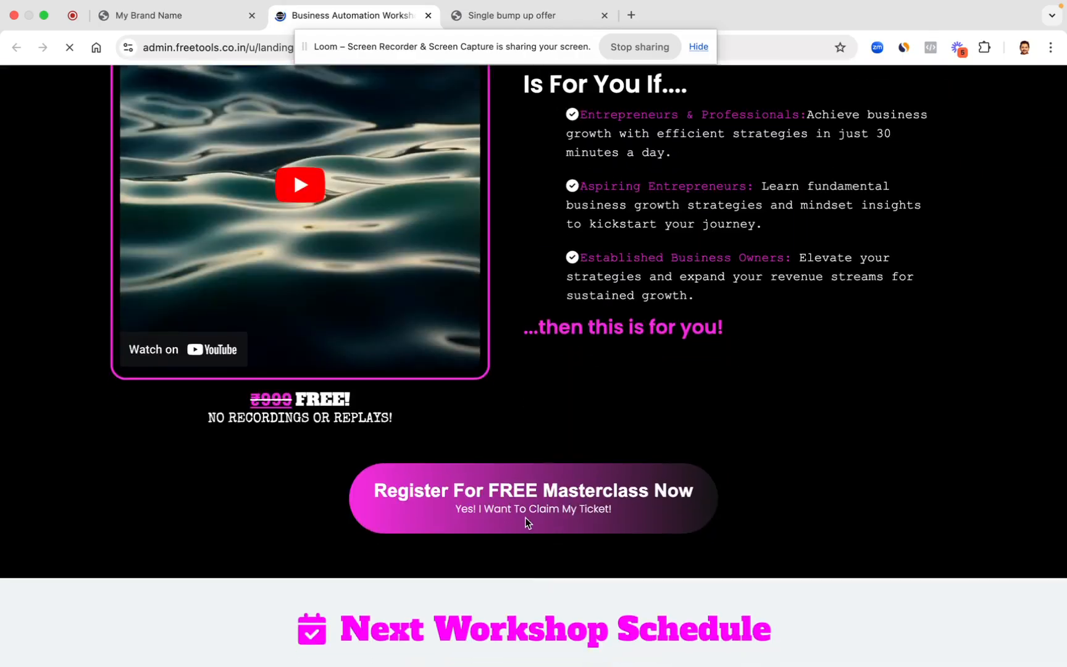
click(500, 501)
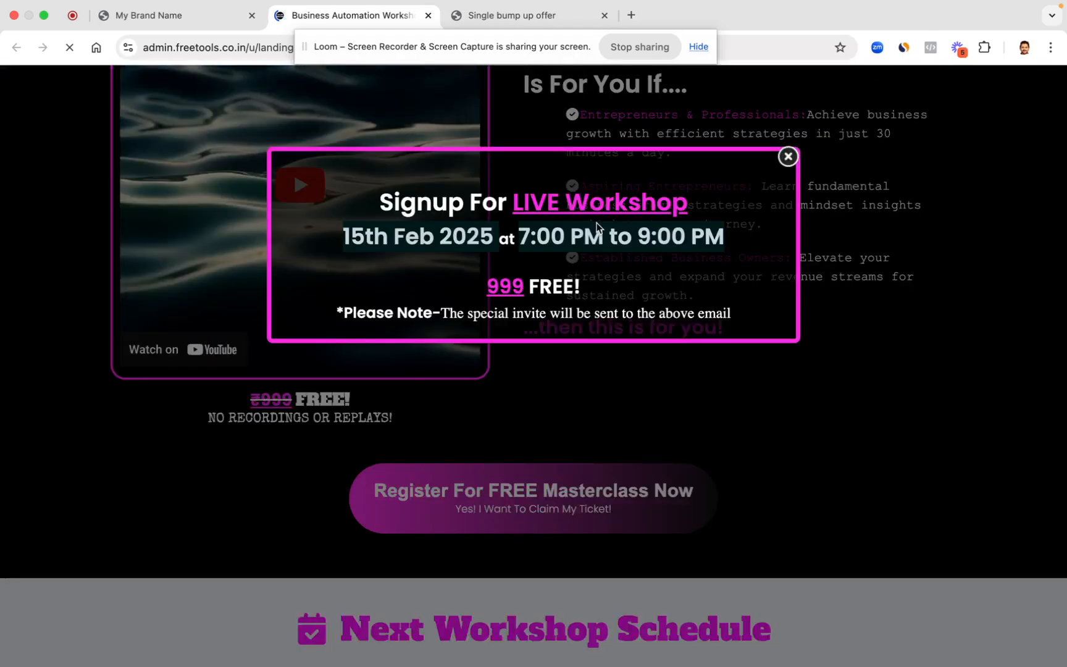
click(788, 157)
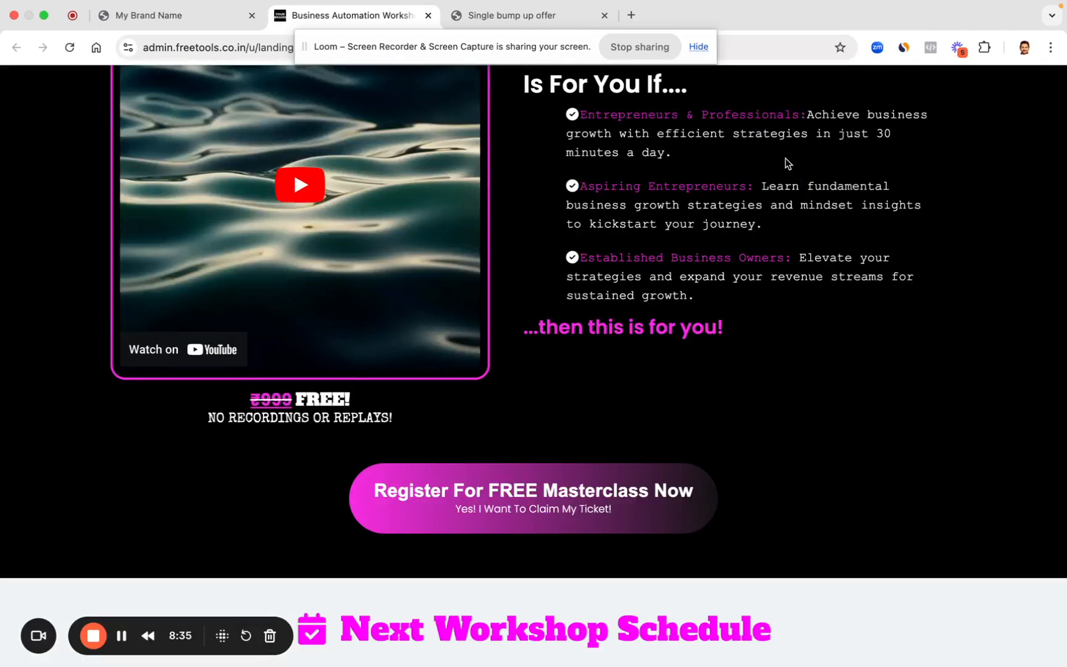
click(179, 16)
click(751, 446)
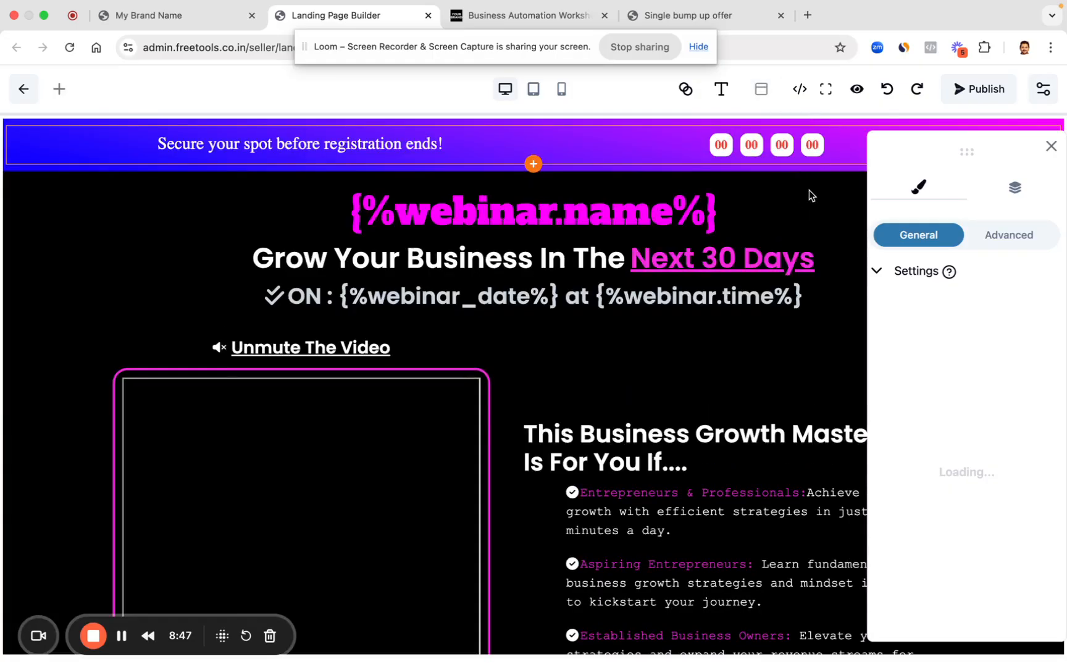
Step: Open the signup popup and delete its bonuses-and-steps checkout iframe
click(771, 93)
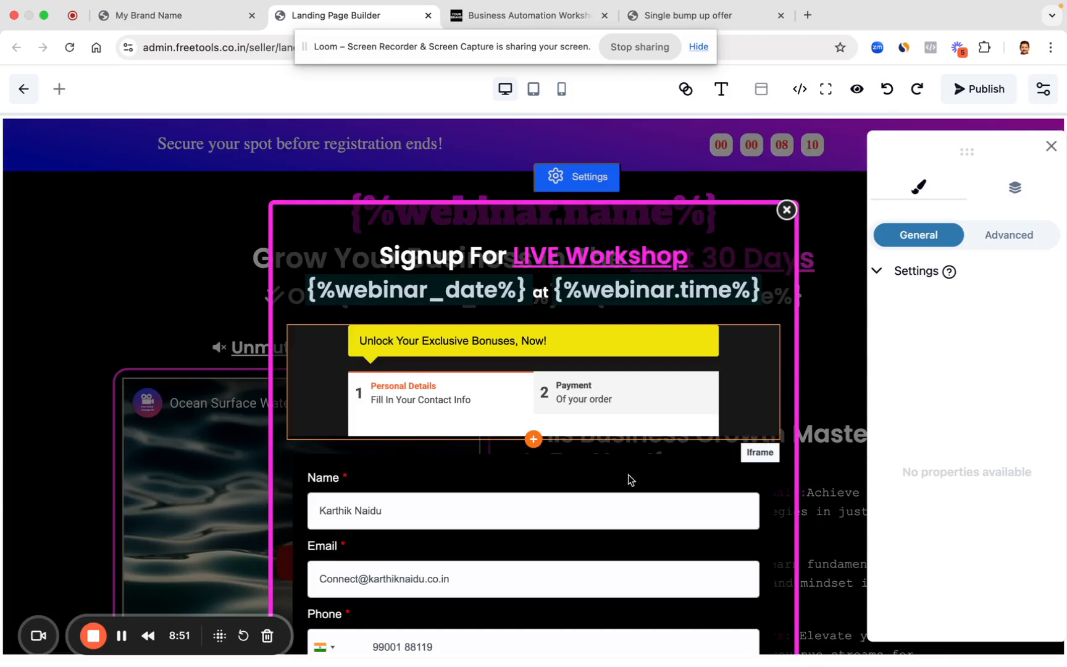
click(661, 527)
click(365, 435)
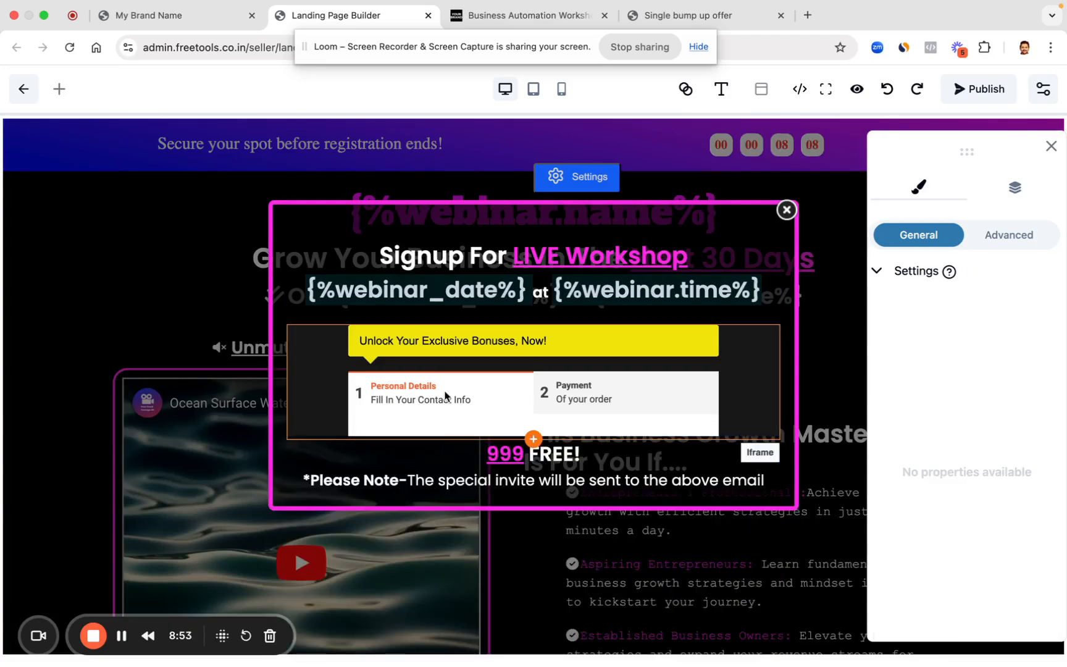
click(355, 316)
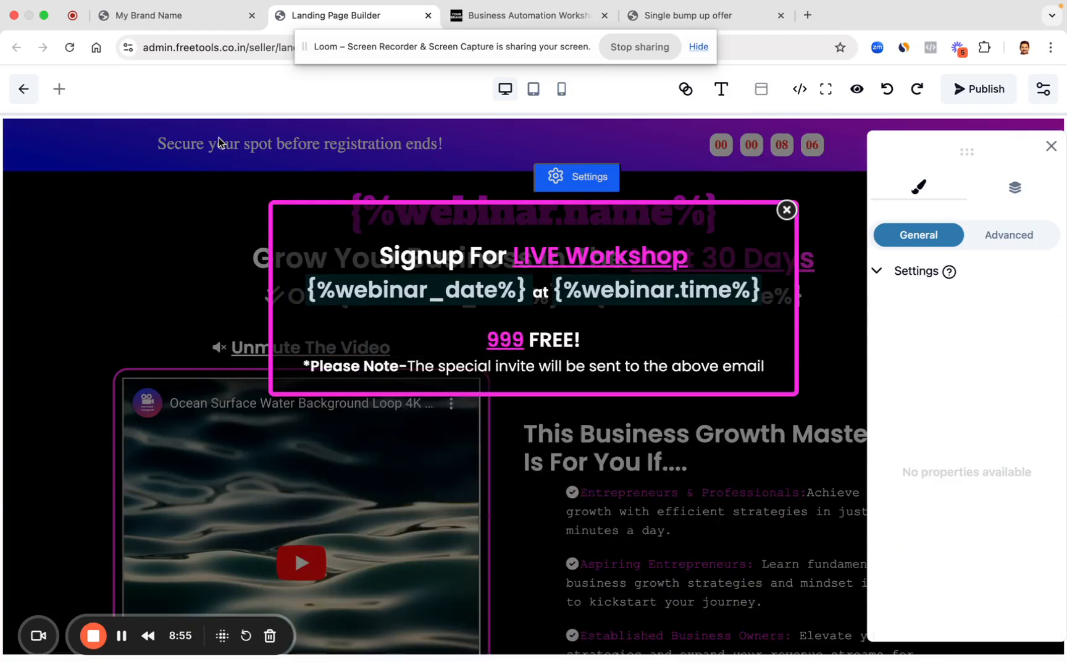
Step: Drag a Custom Code element from Elements > CTA into the signup popup
click(58, 90)
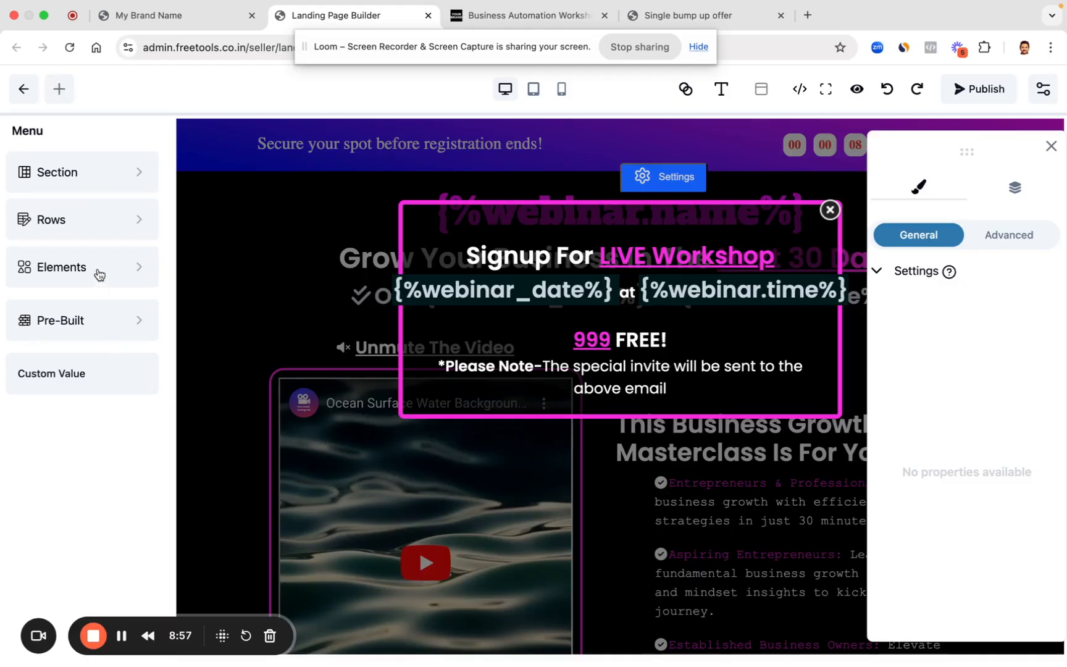
click(99, 274)
mouse_move(136, 388)
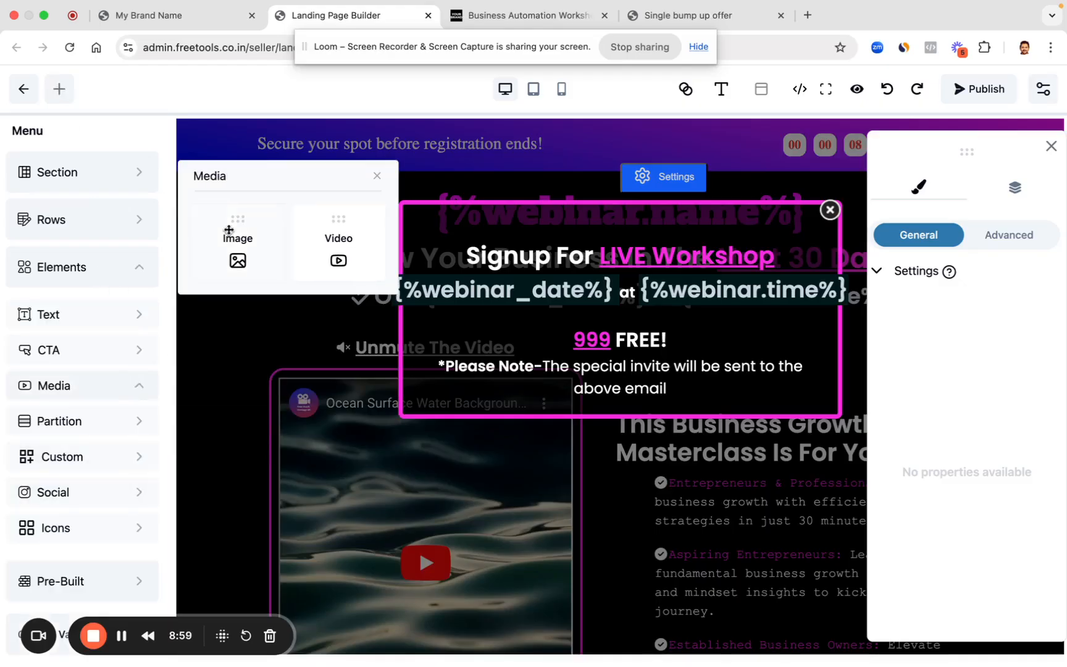
mouse_move(152, 455)
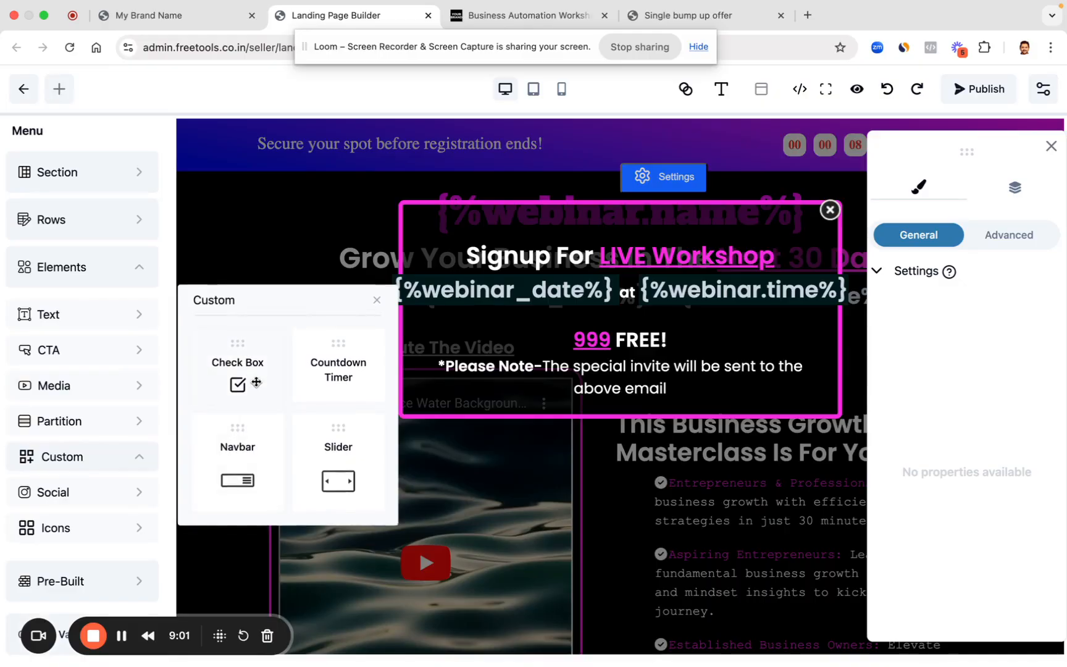
mouse_move(90, 364)
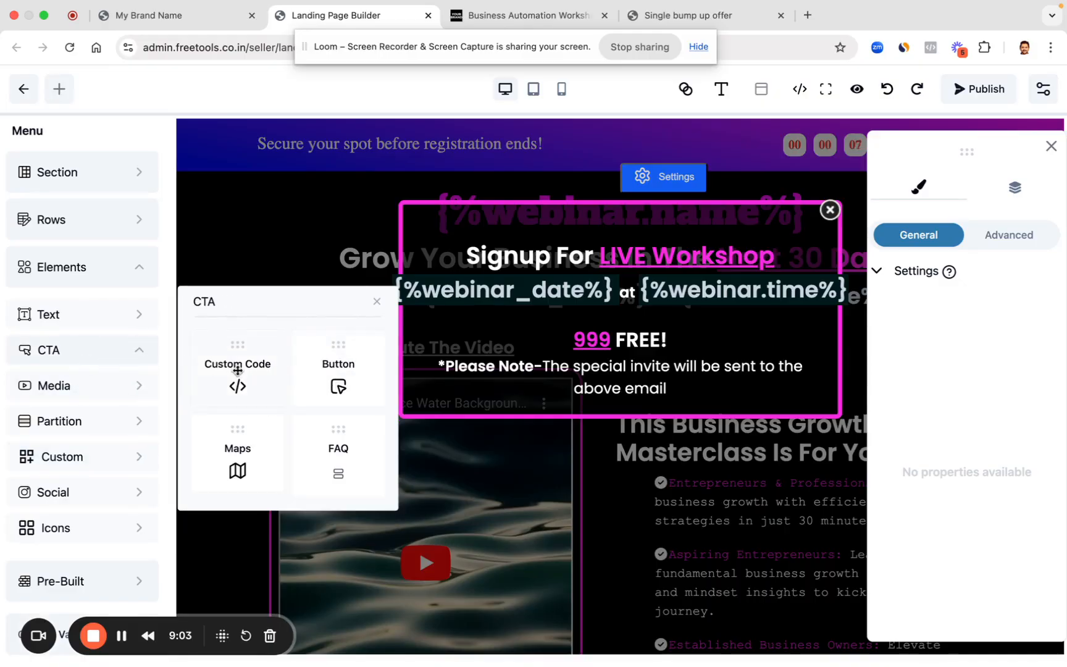
drag(238, 371, 565, 334)
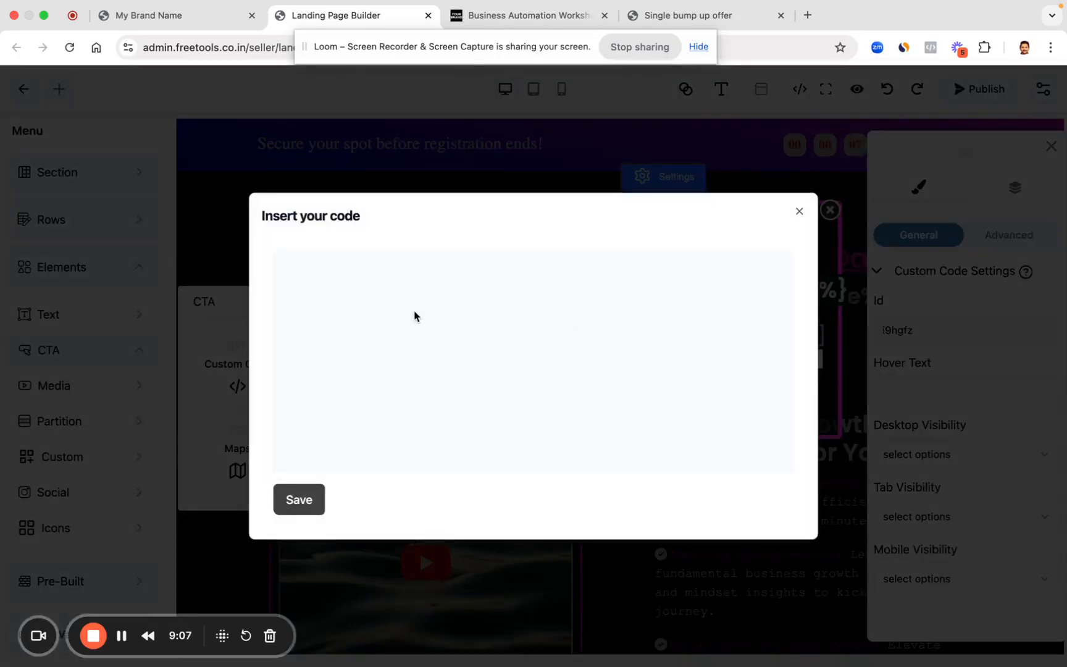
Step: Copy Summit's 'Embed Product (2 step page for addon)' iframe code from the Products Table
click(143, 19)
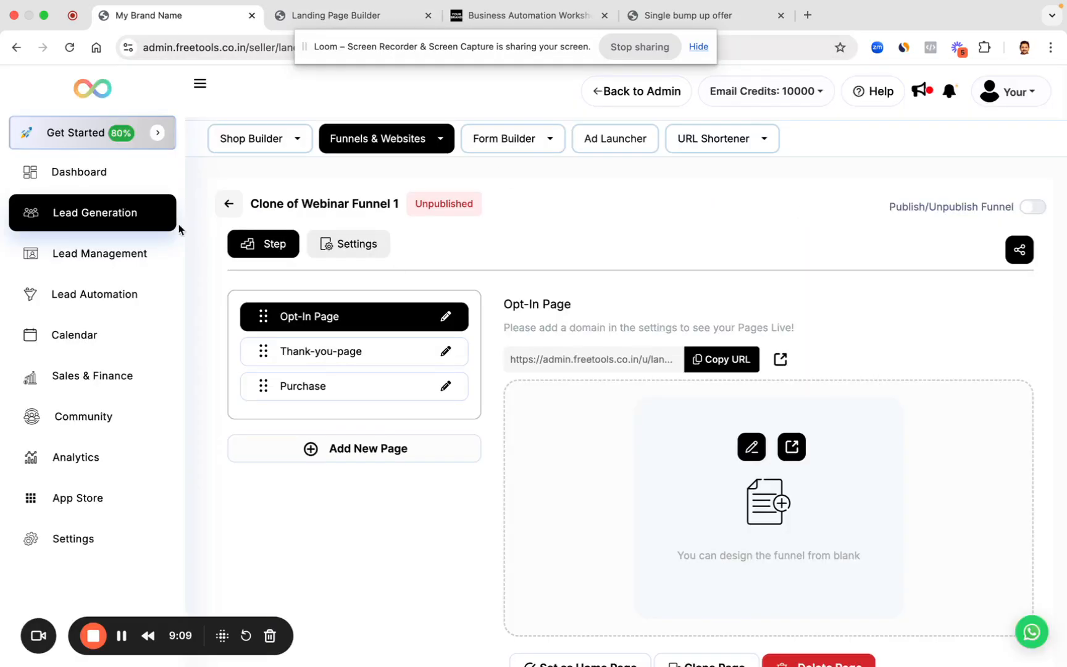
click(62, 377)
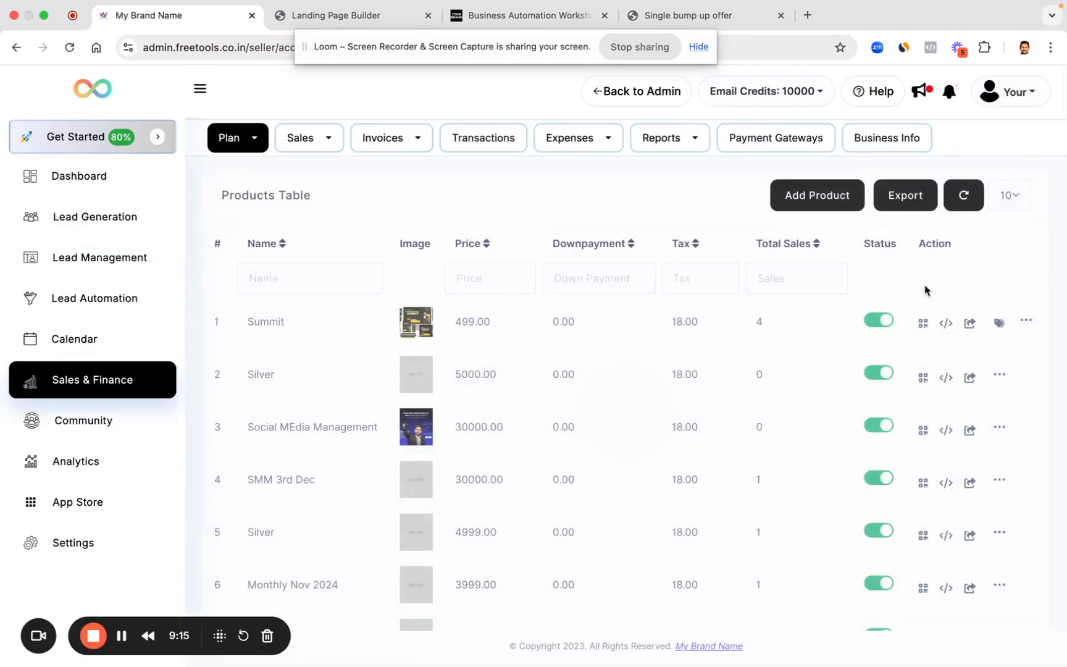
click(947, 324)
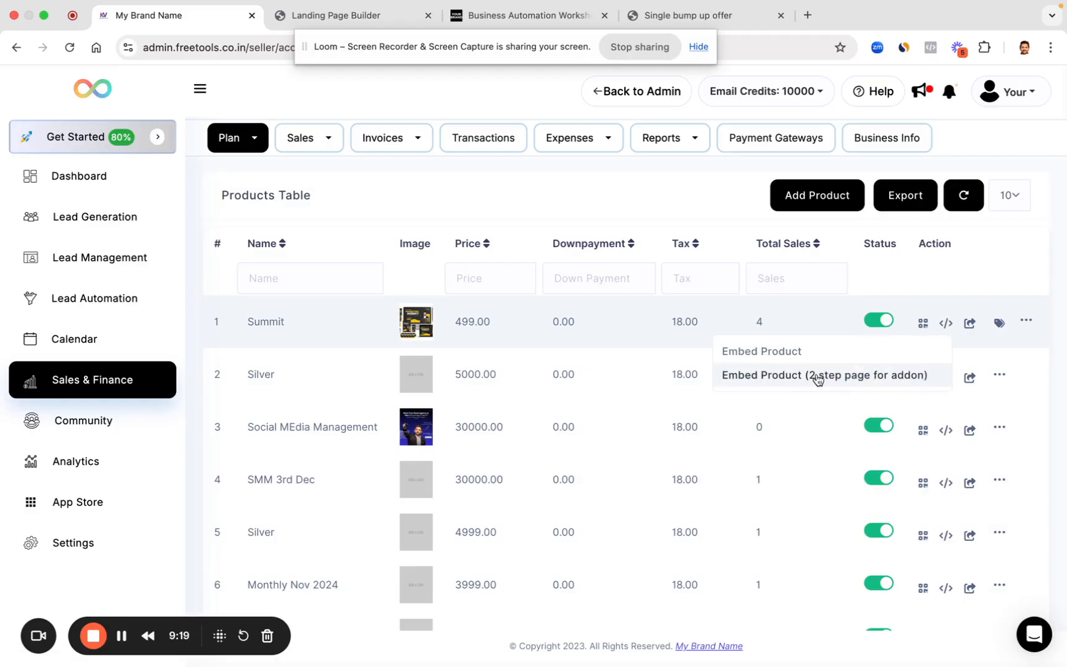
click(818, 376)
click(772, 480)
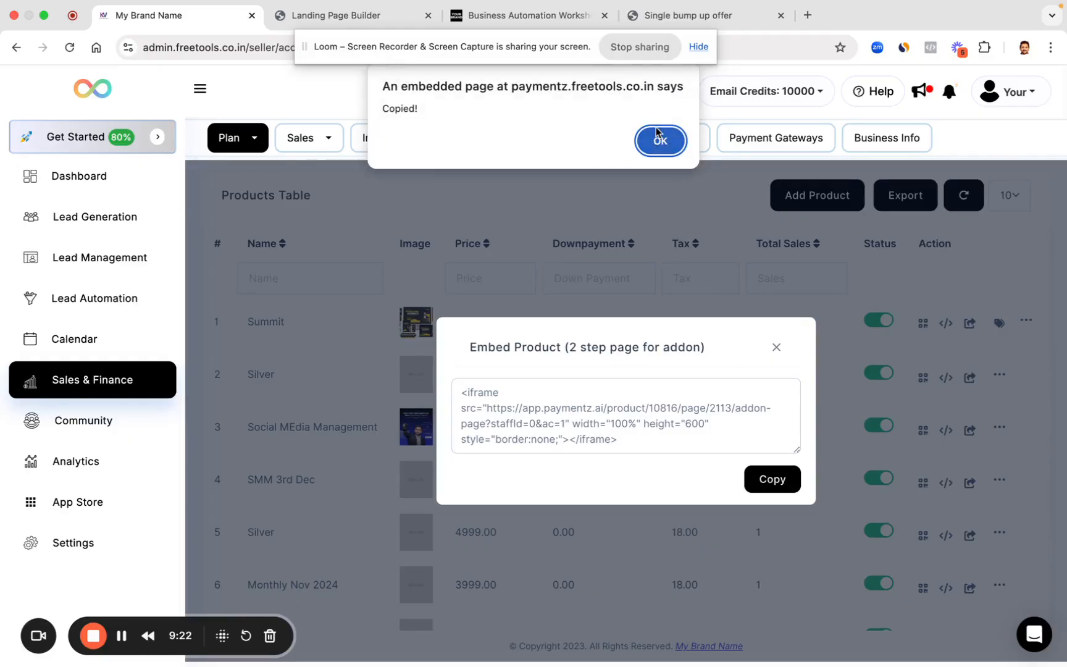
click(660, 142)
Step: Paste the Summit addon iframe code into the Custom Code block and save it
click(336, 25)
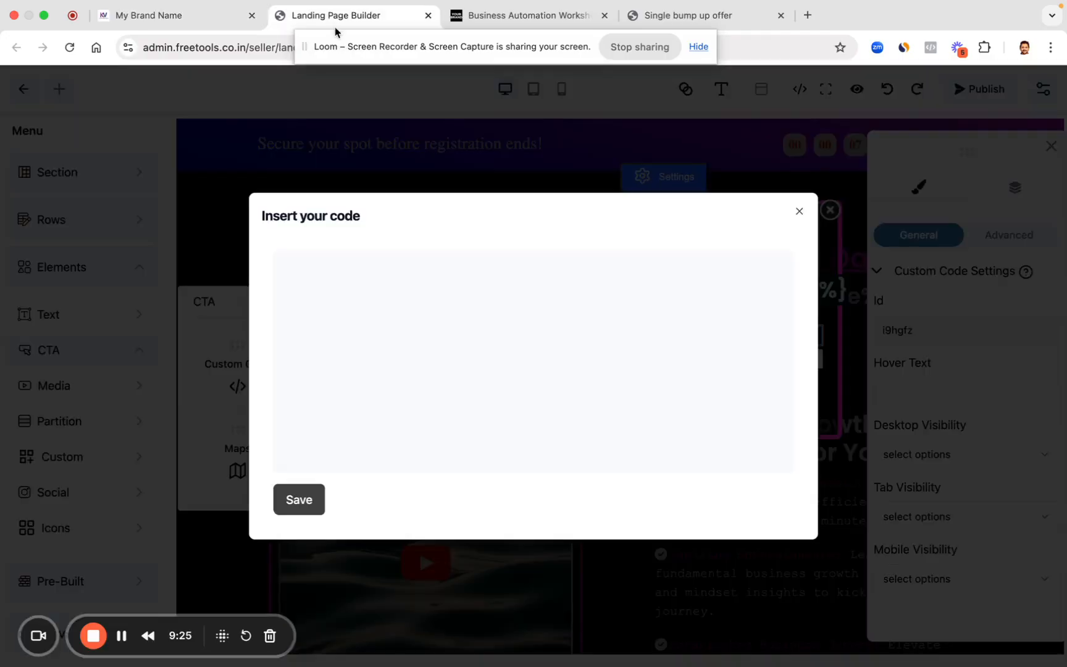
key(ctrl+v)
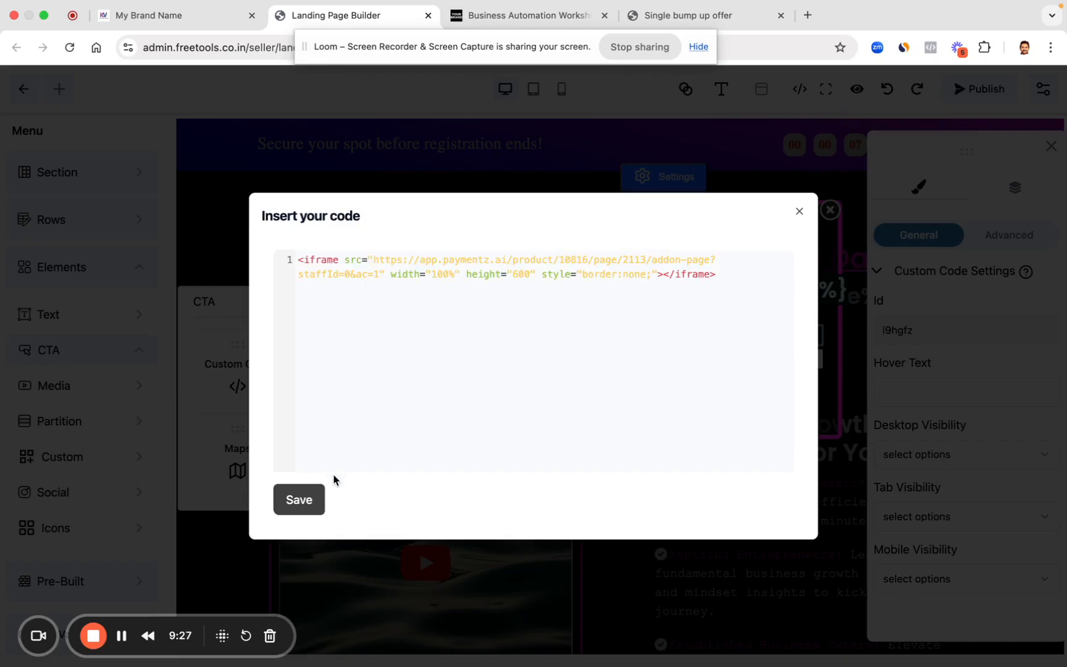
click(312, 502)
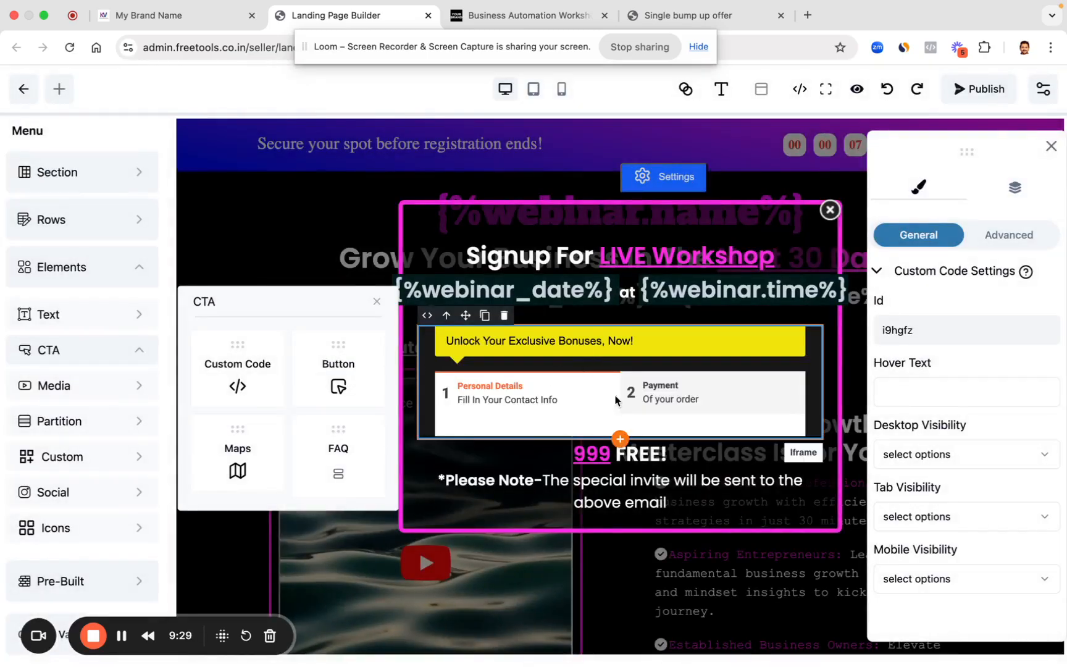
Step: Stretch the checkout iframe taller until the whole NEXT STEP button shows
click(748, 404)
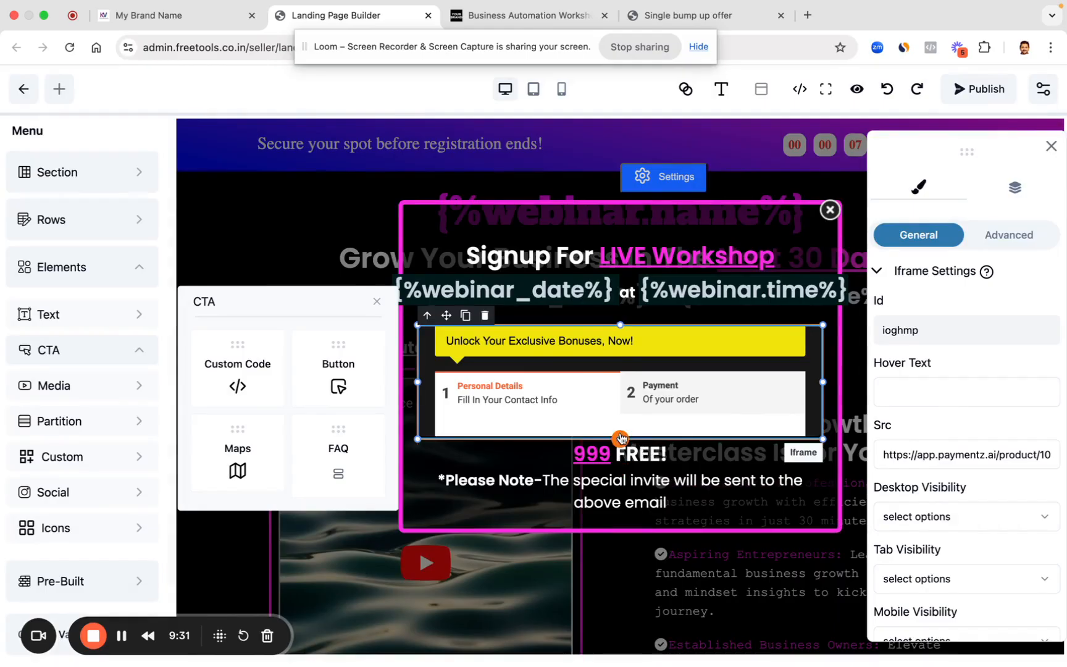
drag(620, 440, 627, 666)
scroll(662, 413, down, 2)
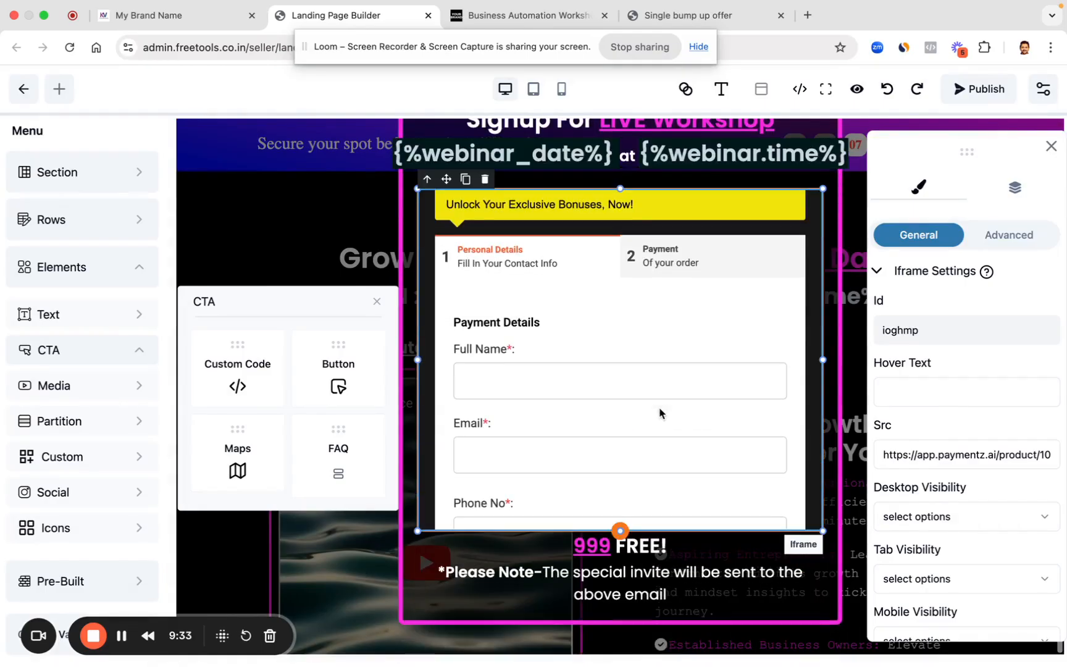
drag(621, 529, 625, 644)
scroll(622, 464, down, 2)
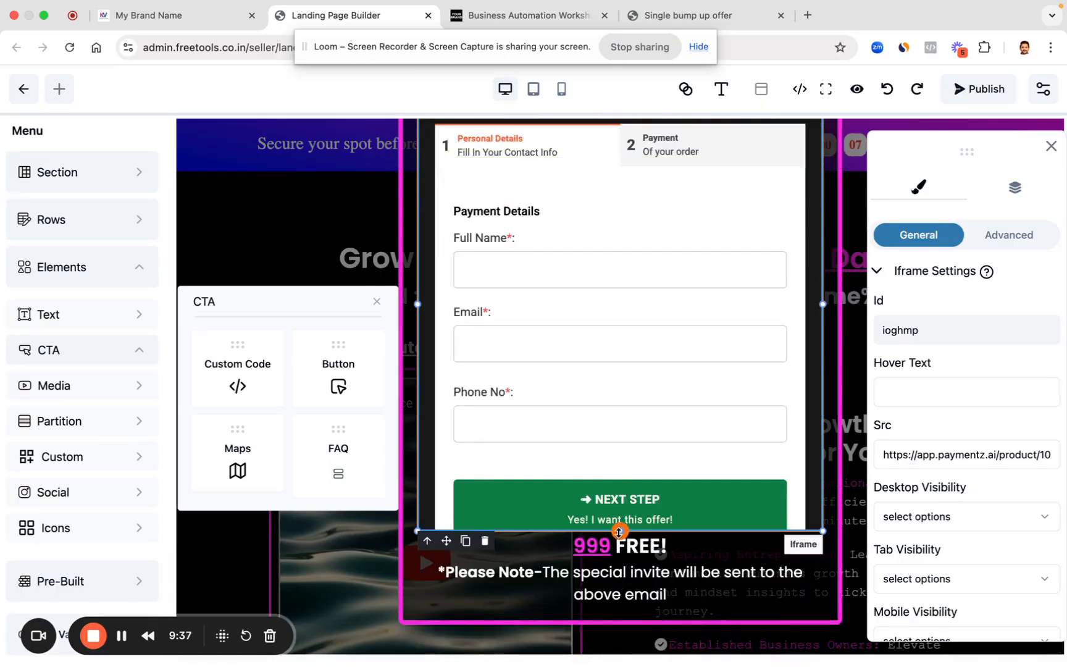
drag(621, 531, 621, 569)
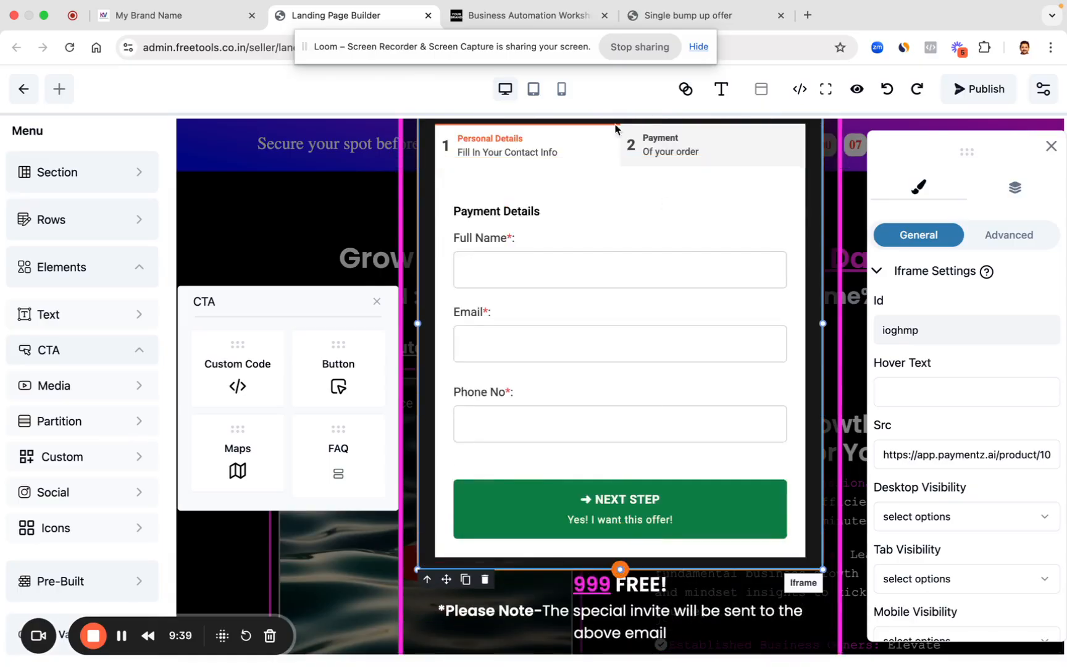
Step: Check the page in mobile, tablet and desktop views, then publish it
click(562, 88)
scroll(630, 458, down, 2)
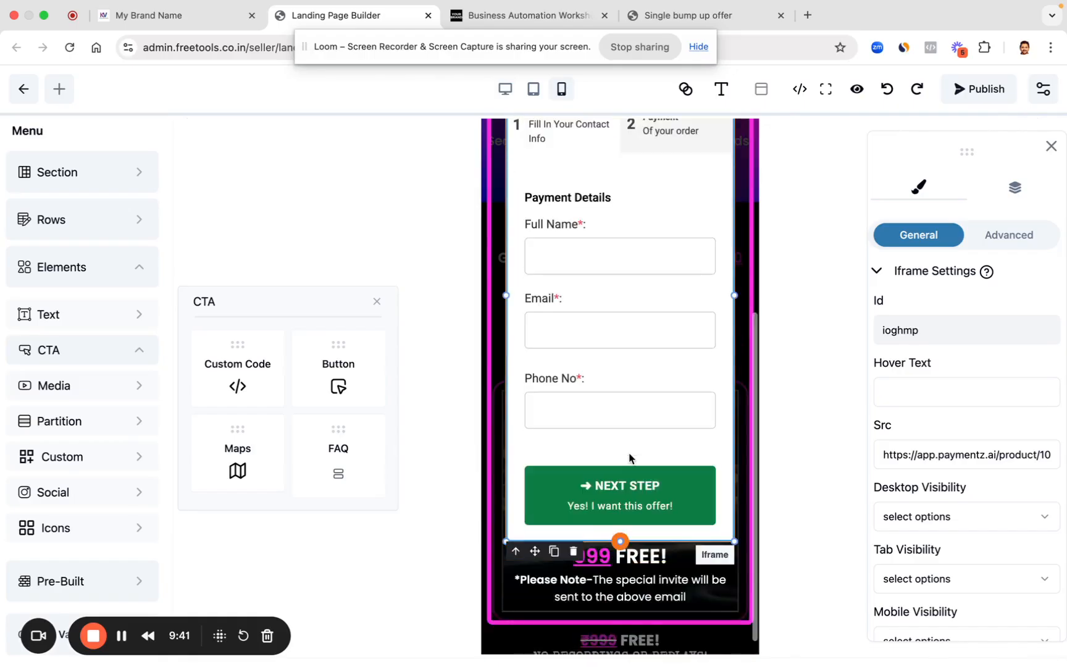
scroll(630, 458, up, 5)
click(535, 90)
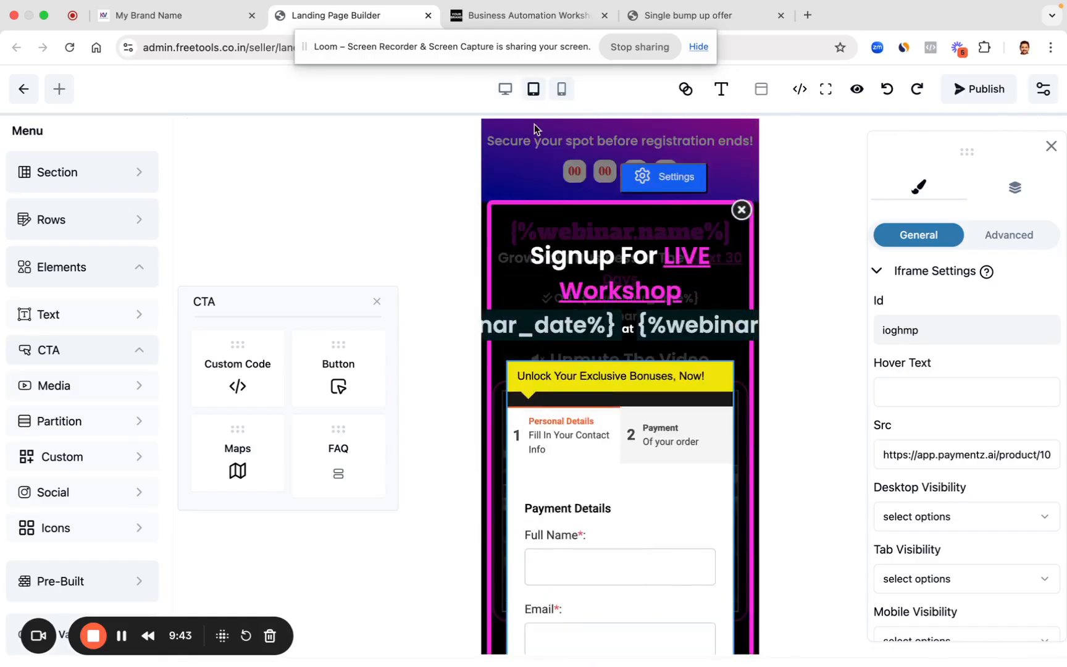
scroll(616, 382, down, 4)
scroll(616, 382, up, 4)
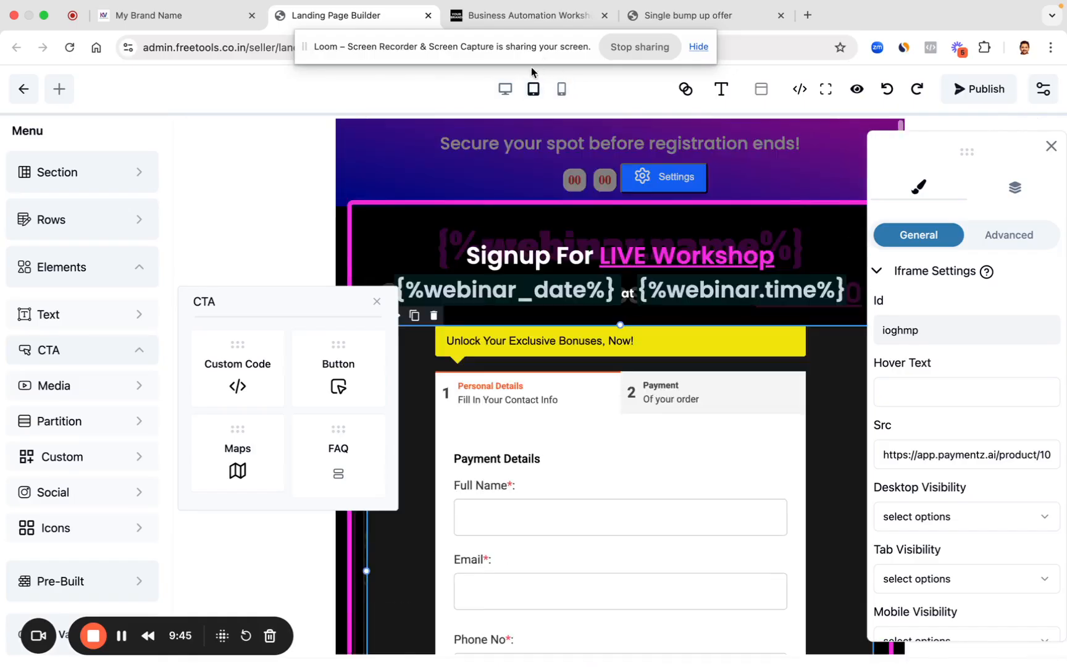
click(505, 89)
click(982, 89)
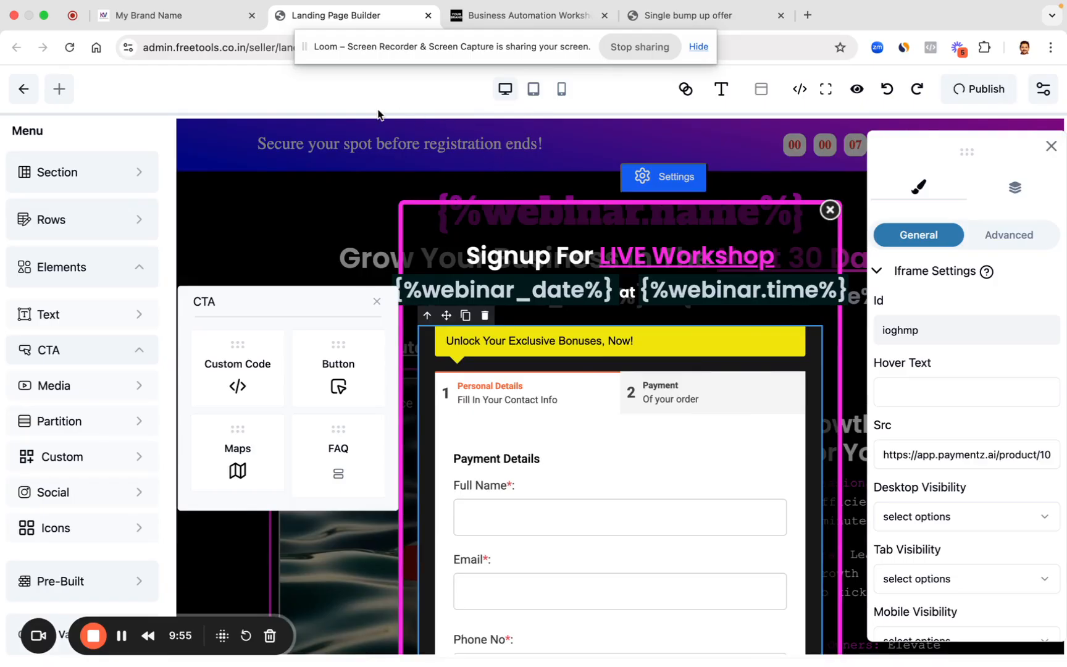
Step: Close the embed code dialog and the builder tab, then reload the published workshop page
click(195, 19)
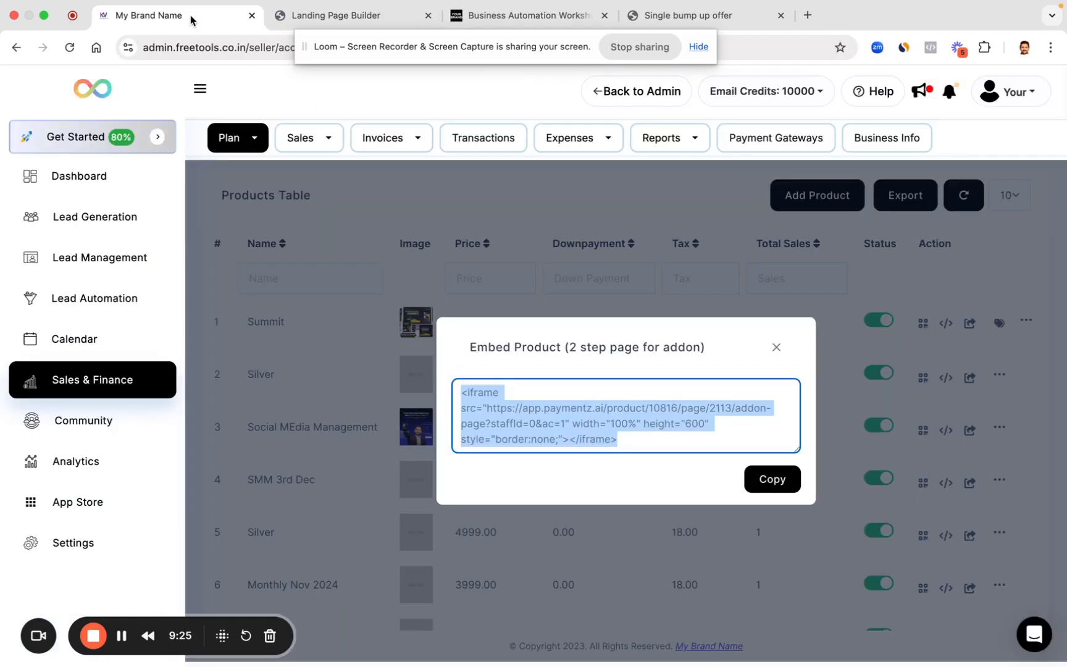
click(776, 348)
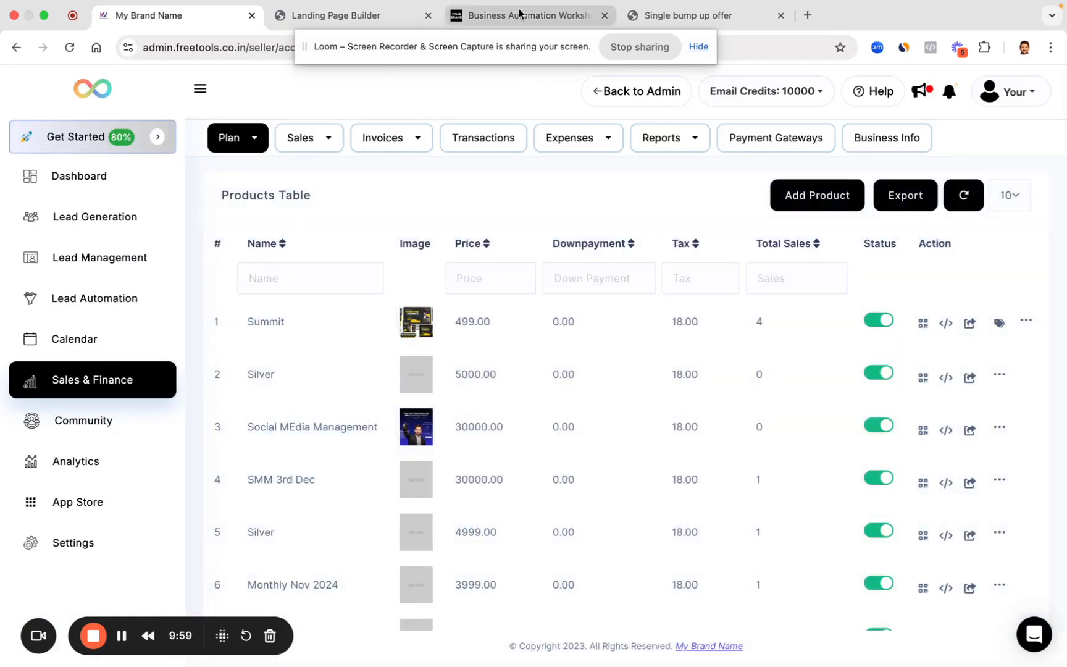
click(469, 18)
click(428, 15)
click(67, 52)
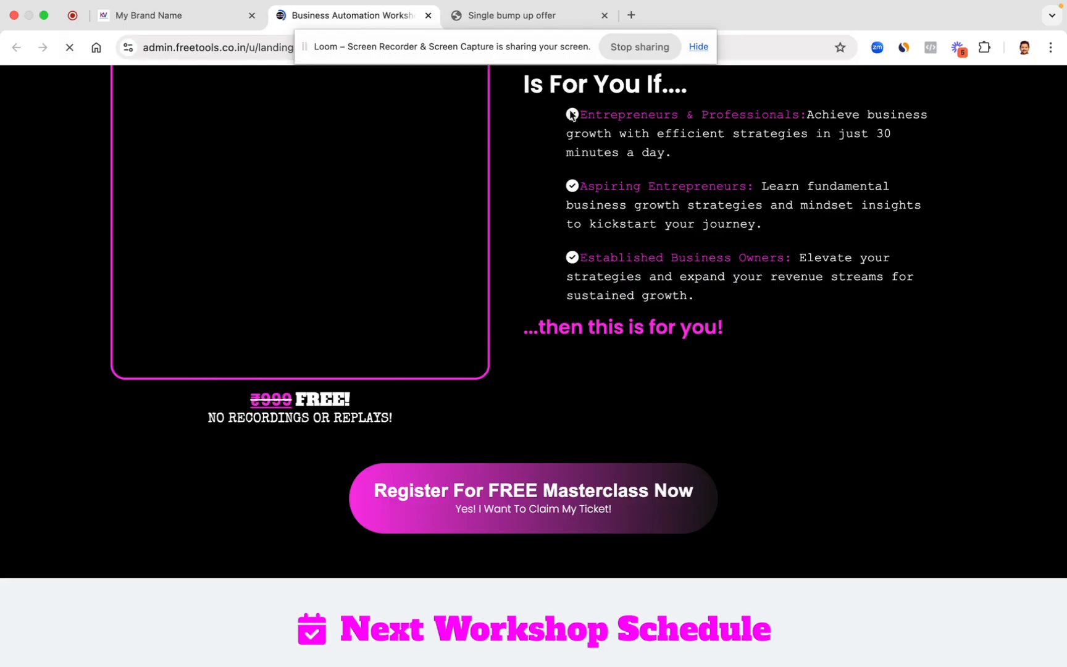
Step: Scroll to the signup popup and inspect it in mobile device emulation
scroll(488, 309, up, 5)
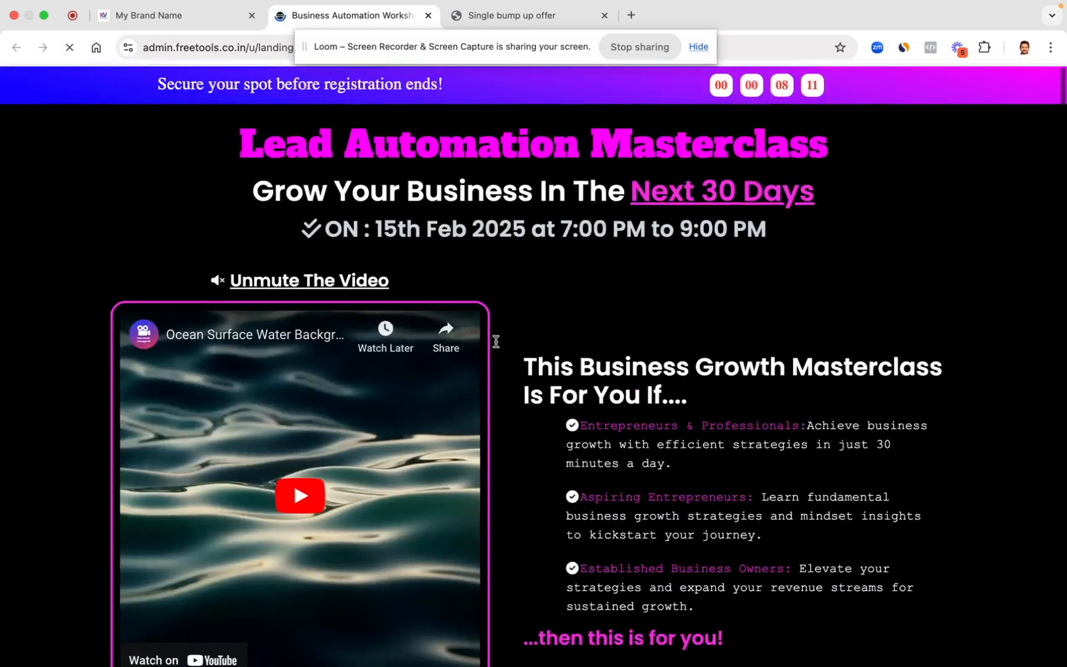
scroll(664, 405, down, 5)
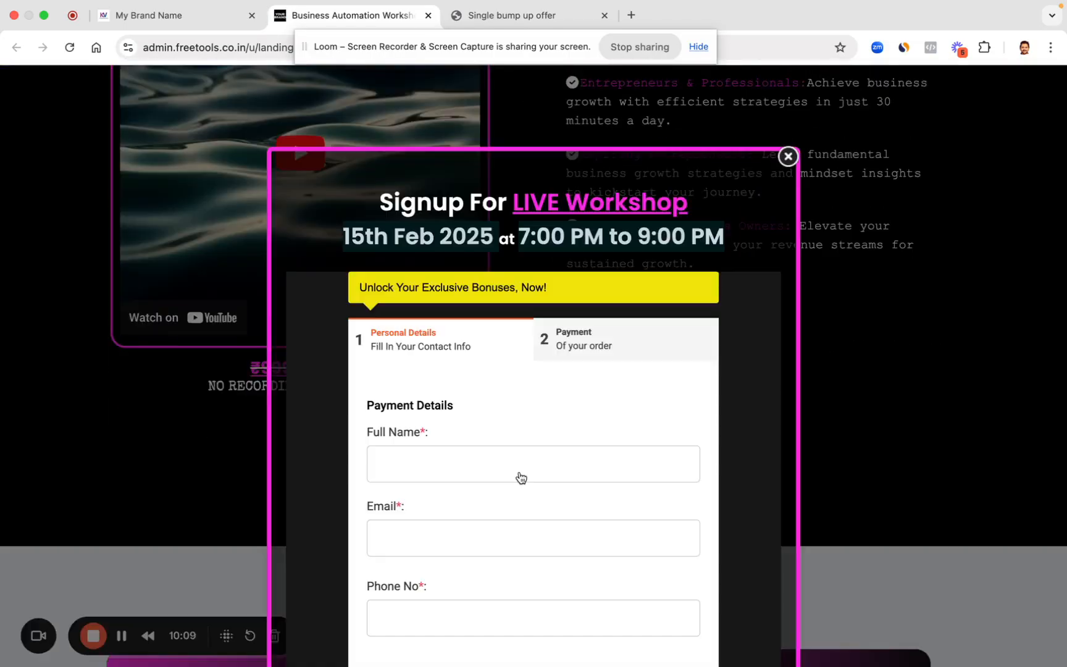
scroll(520, 477, down, 3)
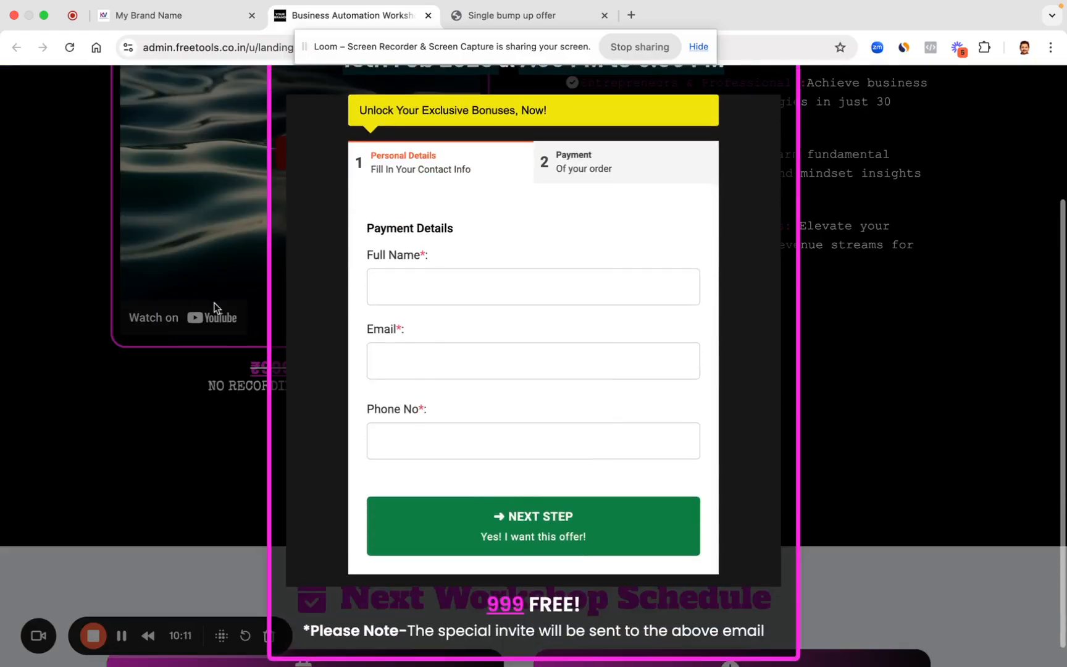
right_click(70, 359)
click(109, 618)
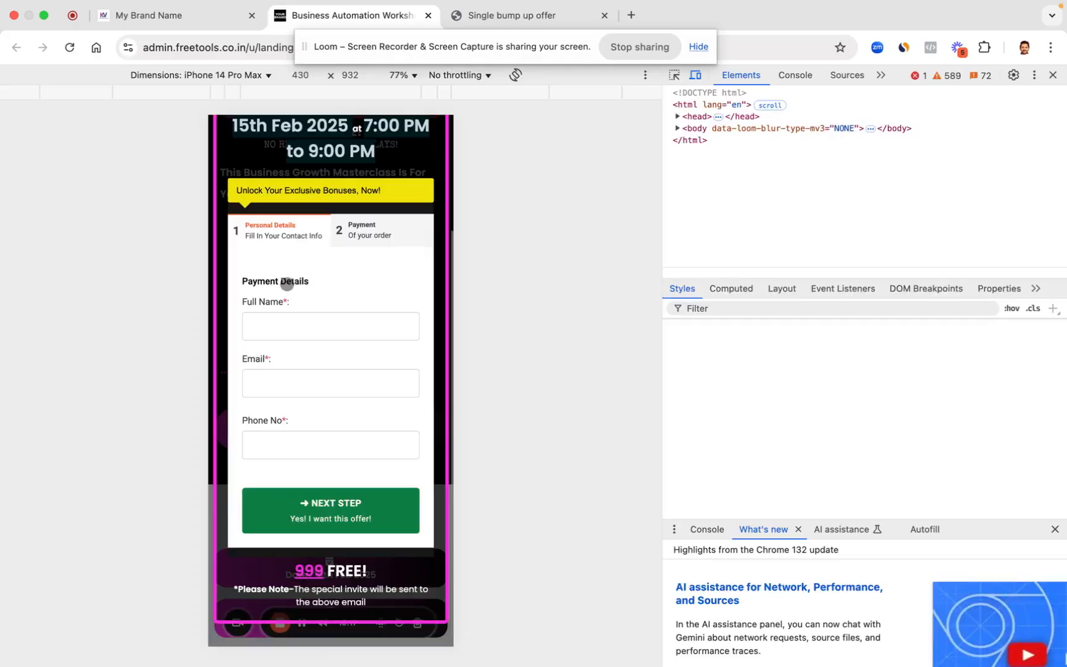
Step: Fill the checkout's Full Name, Email and Phone No fields with test details and continue to payment
click(286, 327)
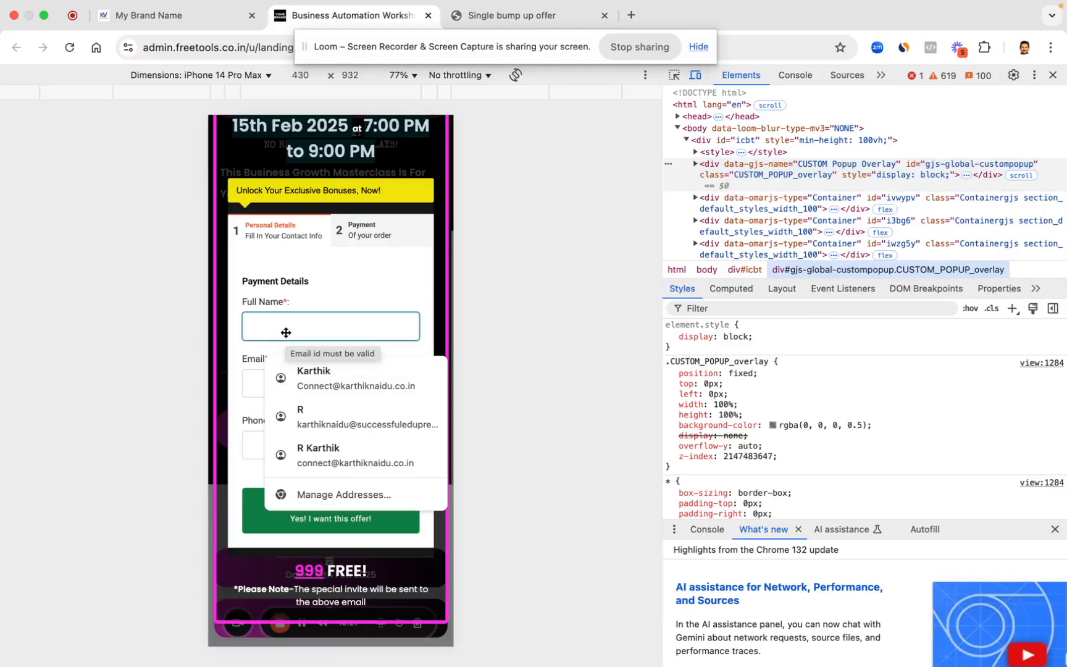
text(Ramesh)
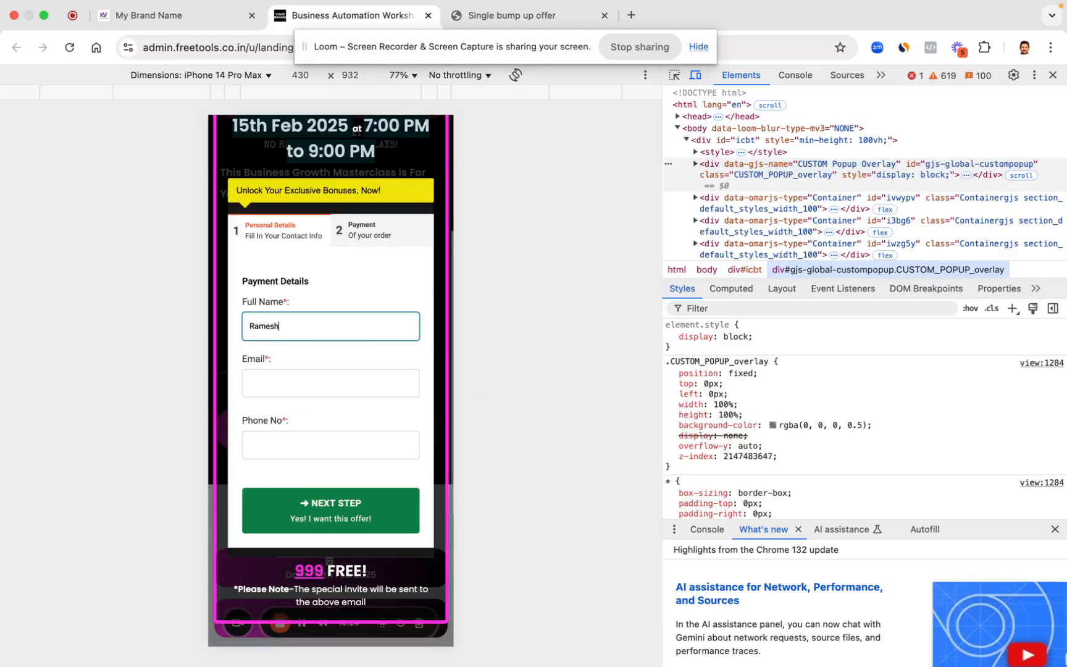
click(298, 393)
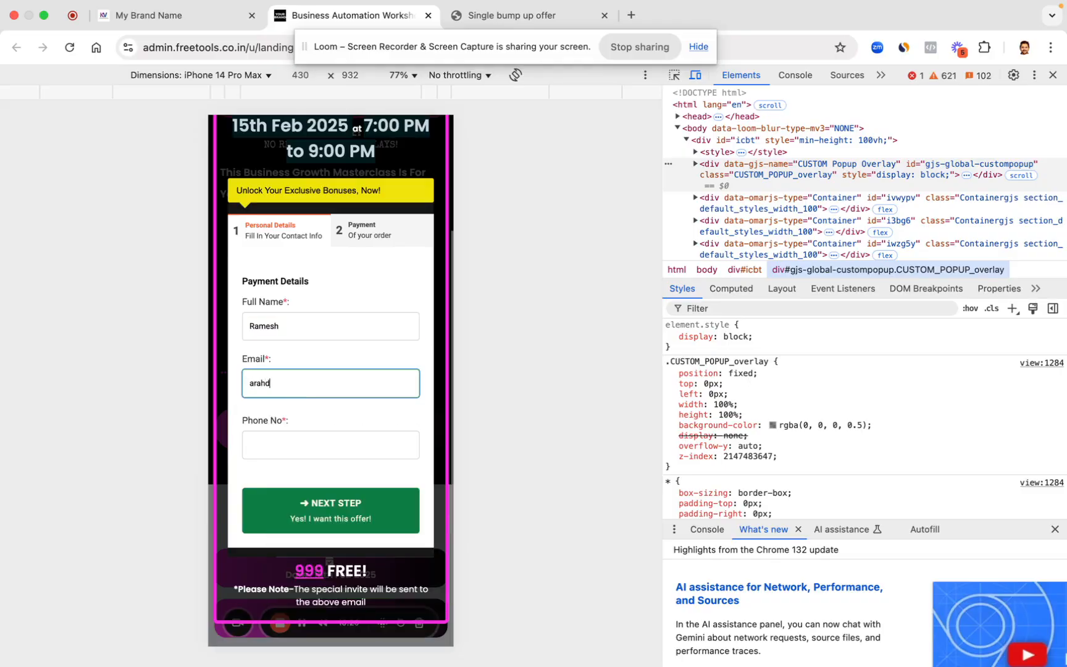
click(333, 435)
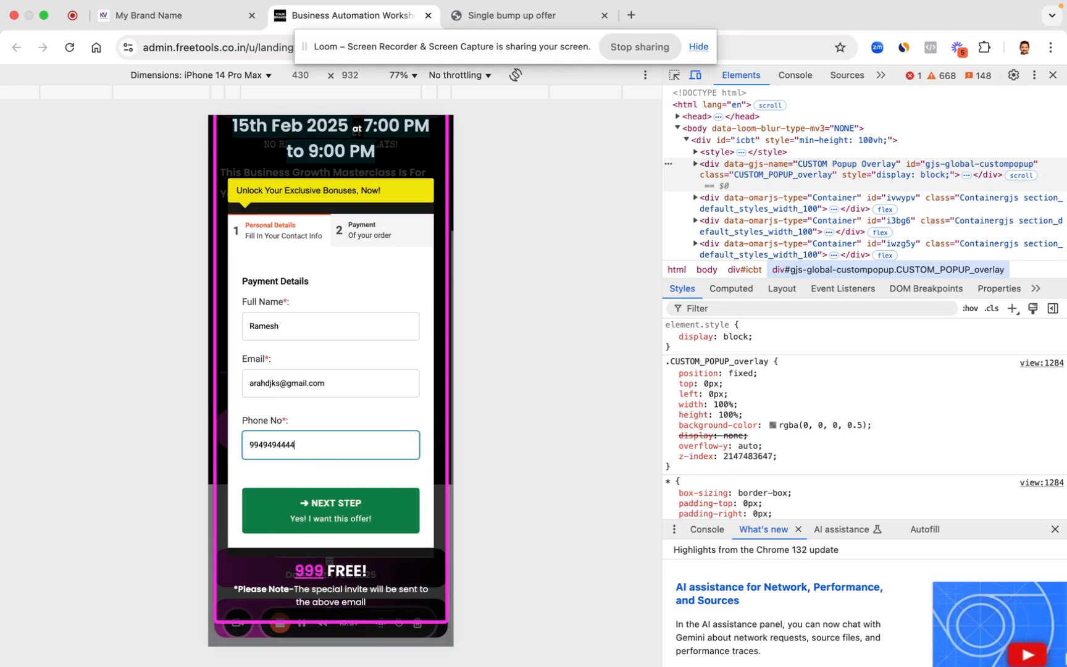
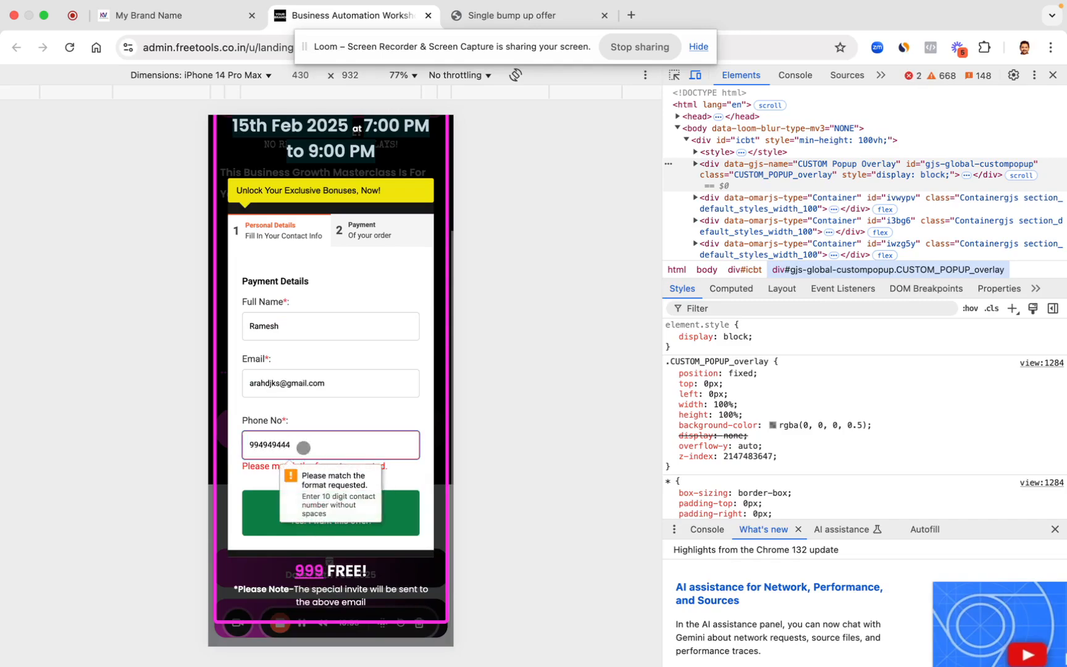
click(338, 530)
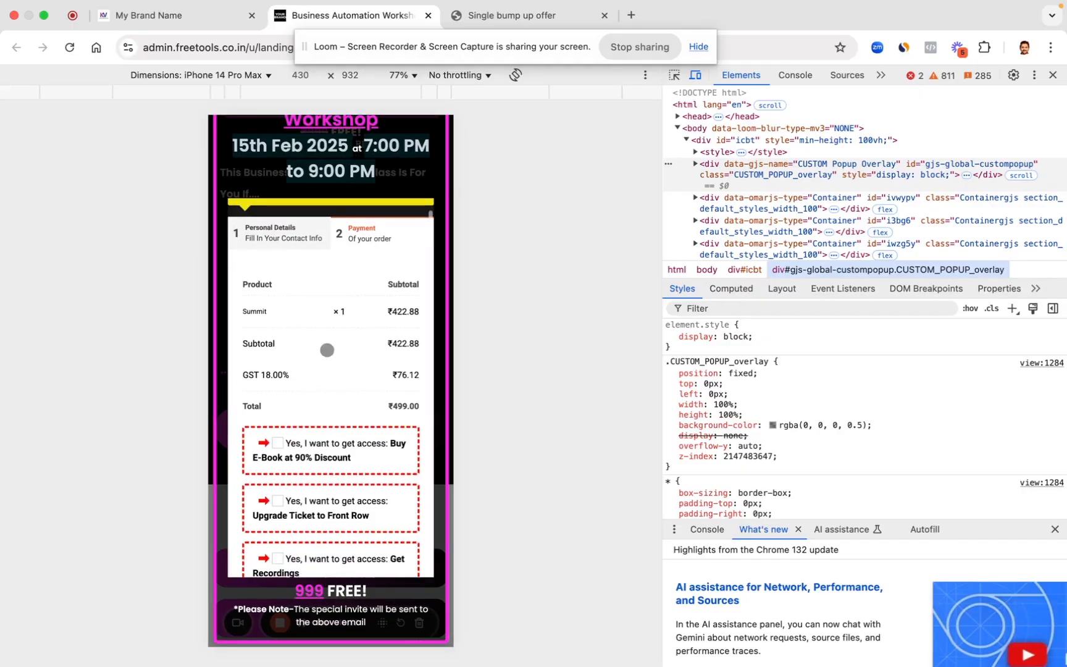
Step: Add the Front Row upgrade and Get Recordings offers, then pay the ₹799 fee
scroll(330, 334, down, 2)
scroll(388, 357, down, 2)
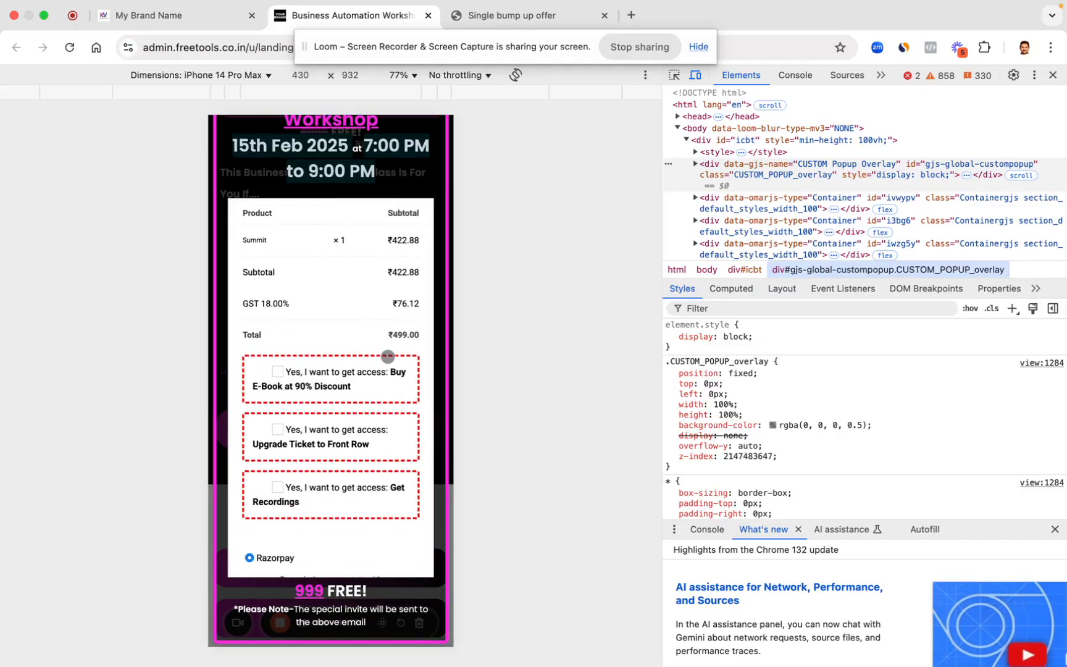
click(279, 430)
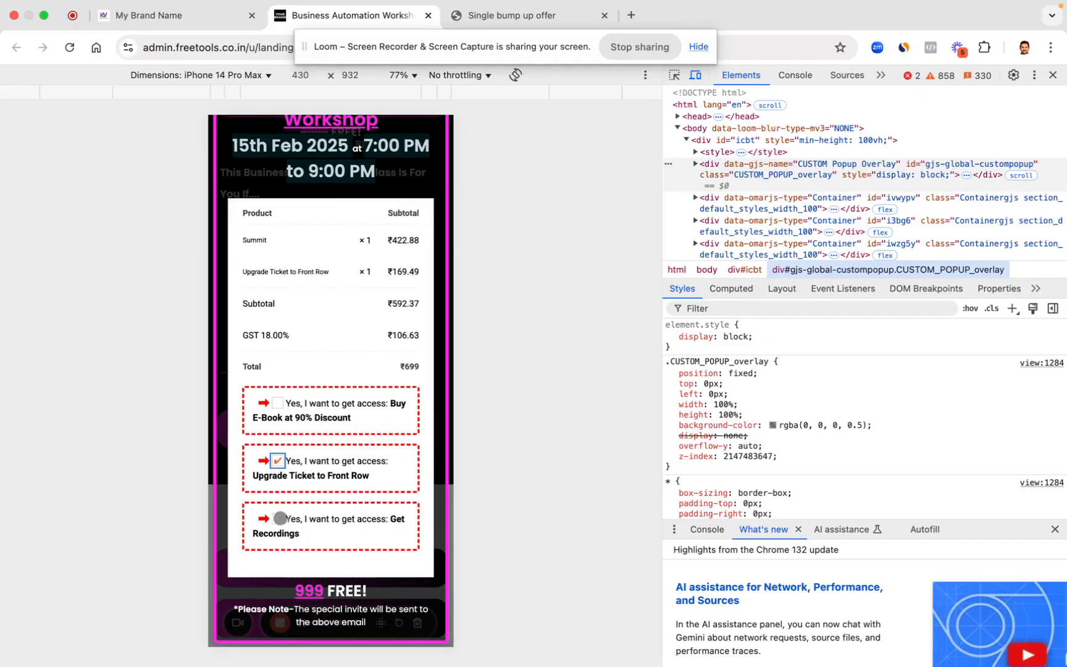
click(278, 519)
scroll(374, 436, down, 4)
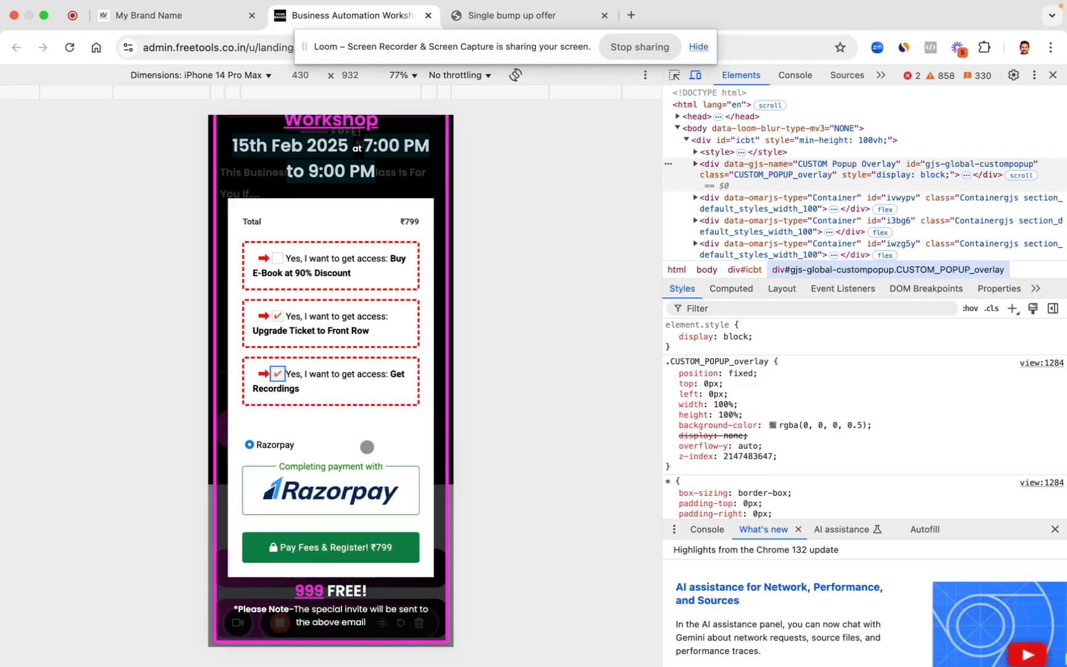
scroll(397, 416, up, 3)
scroll(396, 416, down, 5)
click(351, 548)
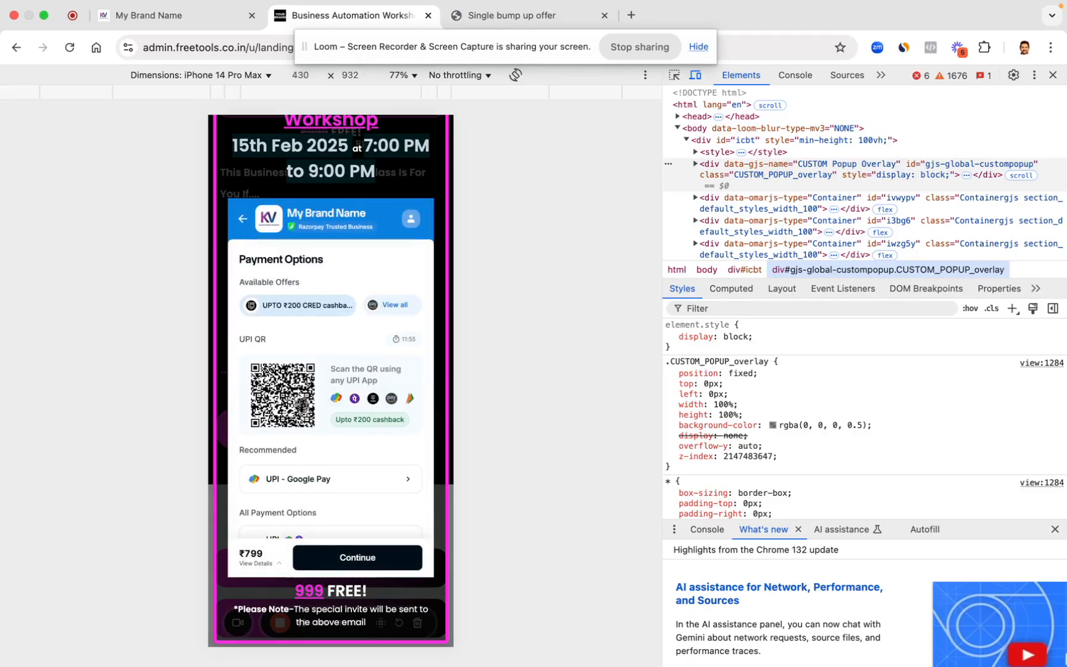
Step: Close the developer tools and signup popup, and return to the seller dashboard's Products Table
scroll(301, 405, down, 4)
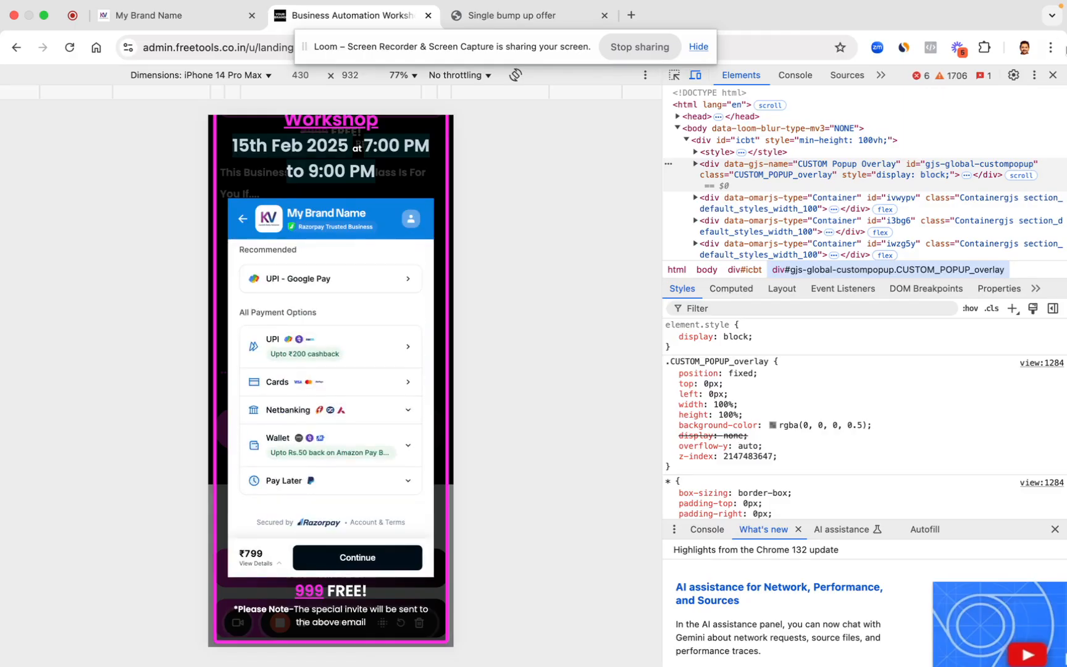
click(1052, 74)
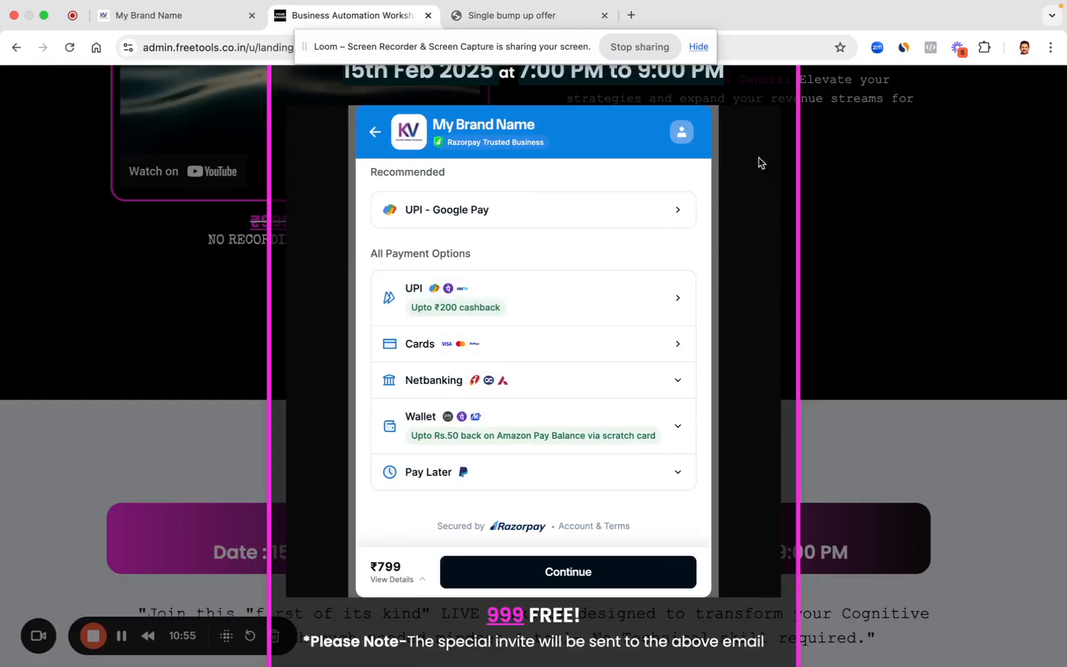
click(792, 160)
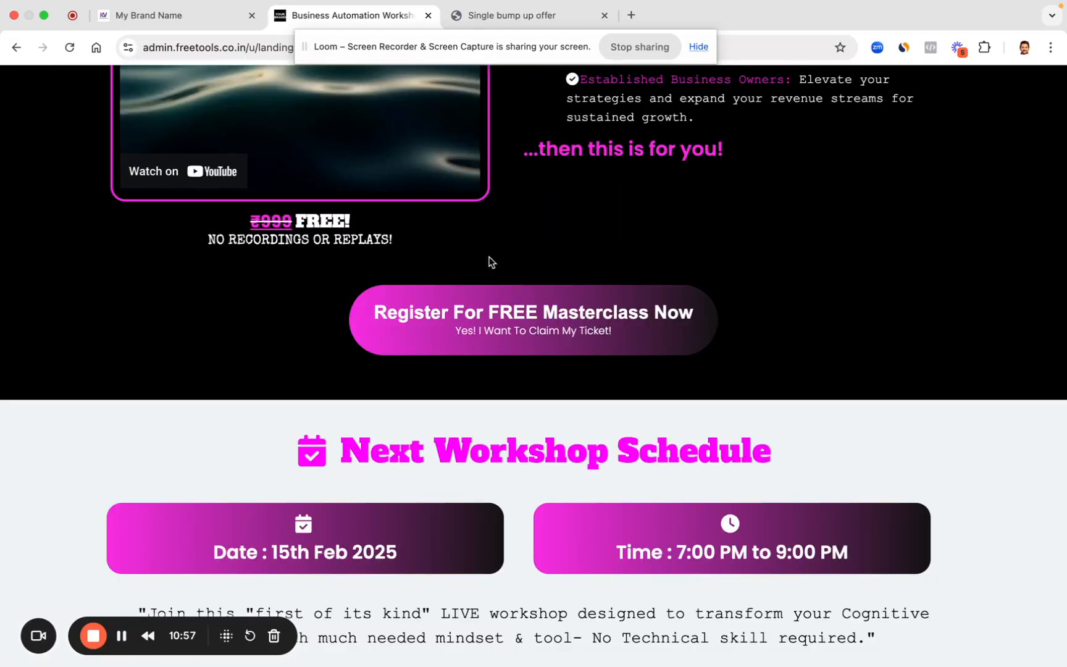
click(225, 15)
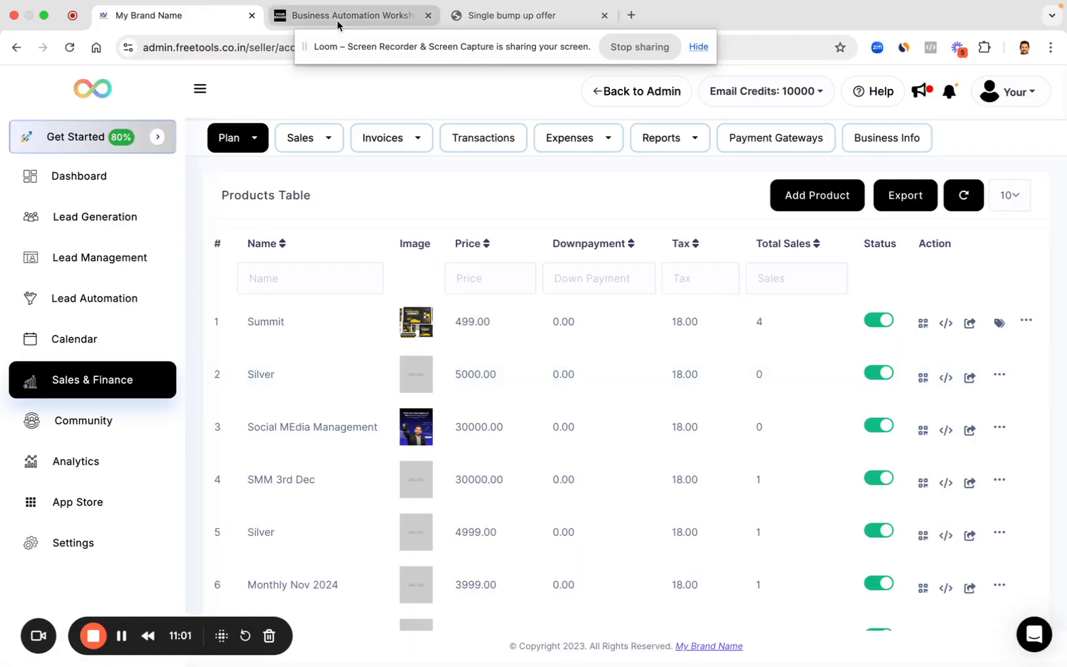
Step: Go to Lead Generation > Funnels & Websites and open 'Clone of Webinar Funnel 1'
click(138, 218)
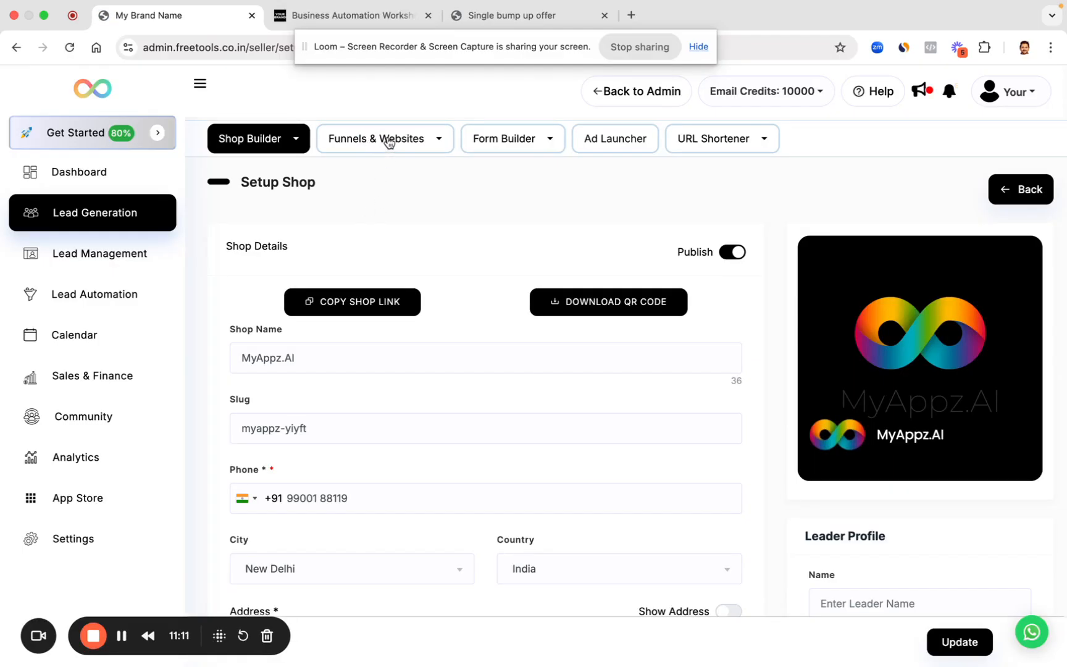
click(389, 143)
click(362, 179)
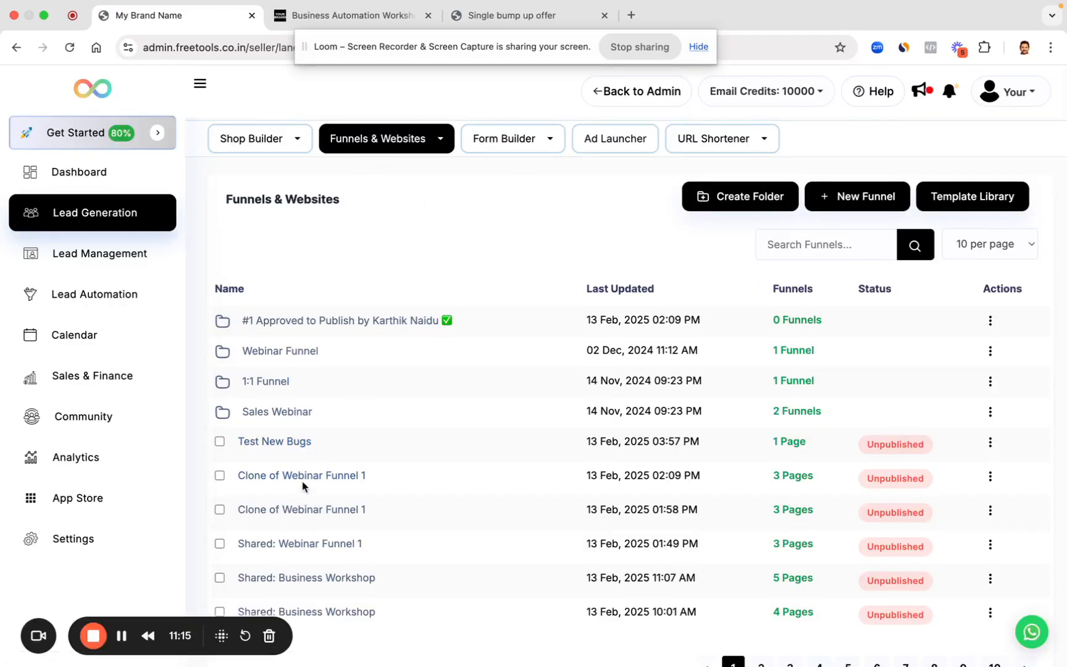
click(304, 477)
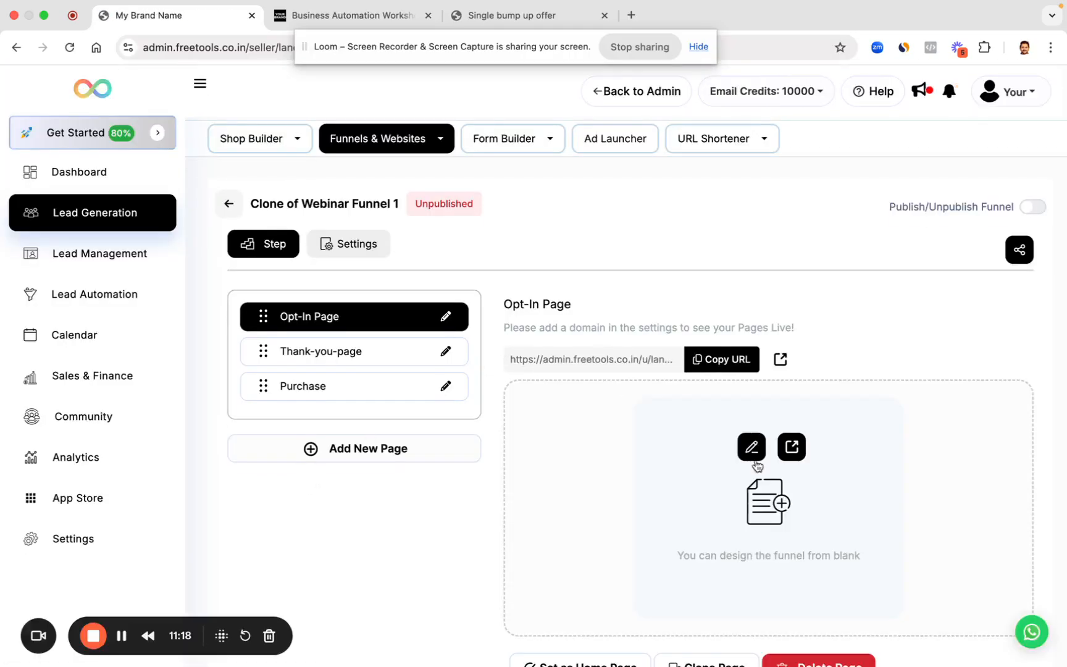
Step: In the page builder, drop a CTA Custom Code block above the masterclass heading and paste the checkout iframe code
click(753, 451)
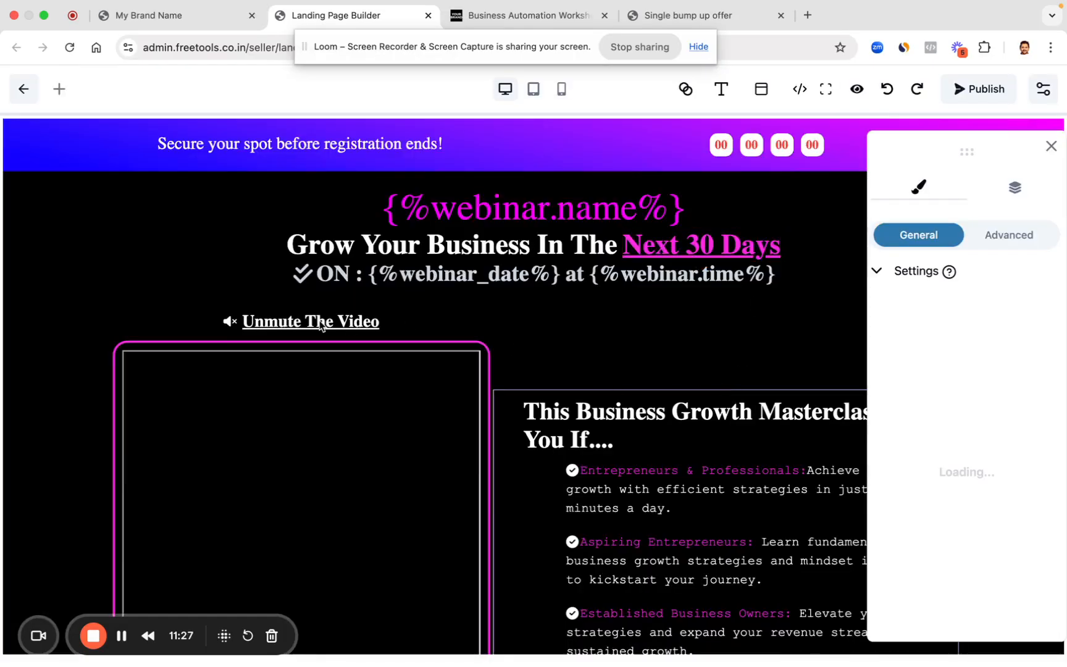
click(59, 90)
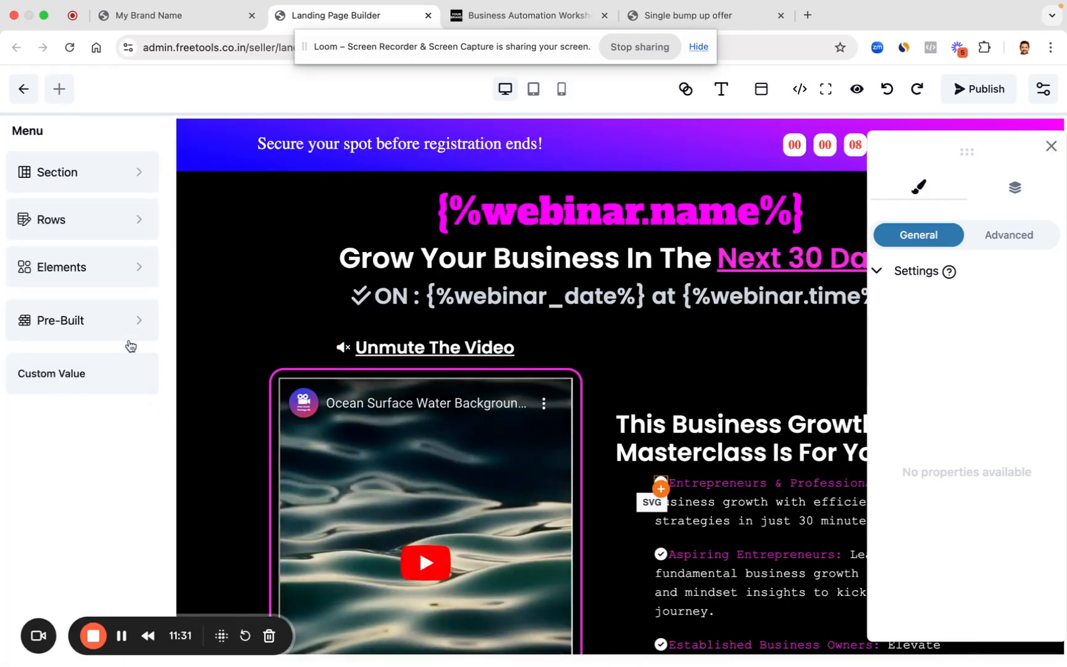
click(108, 272)
click(96, 383)
click(100, 361)
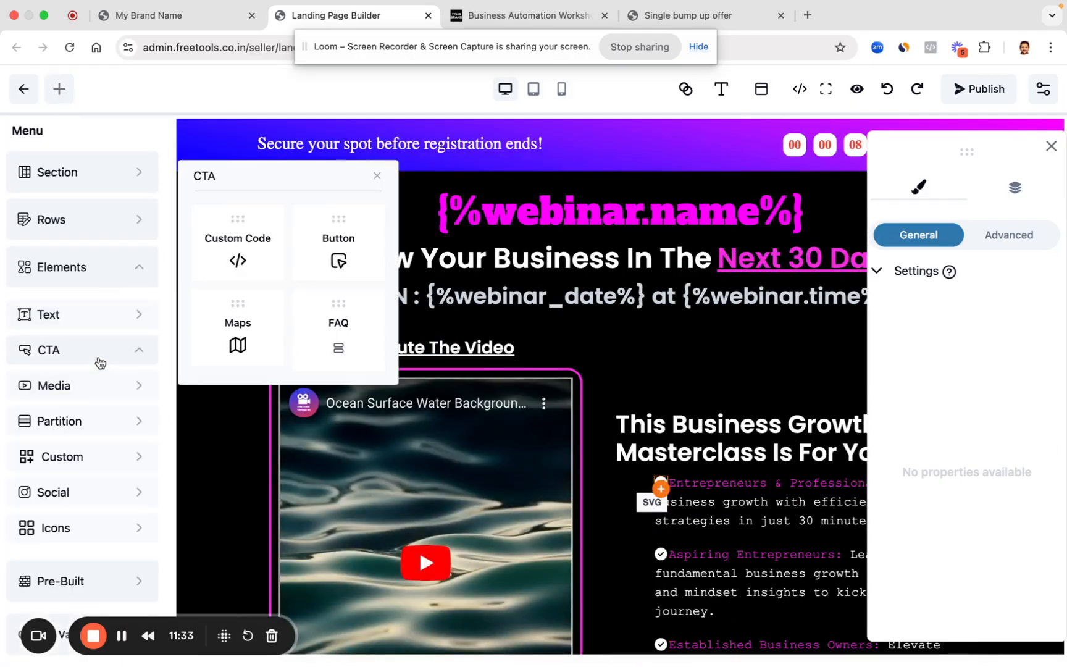
drag(238, 259, 696, 424)
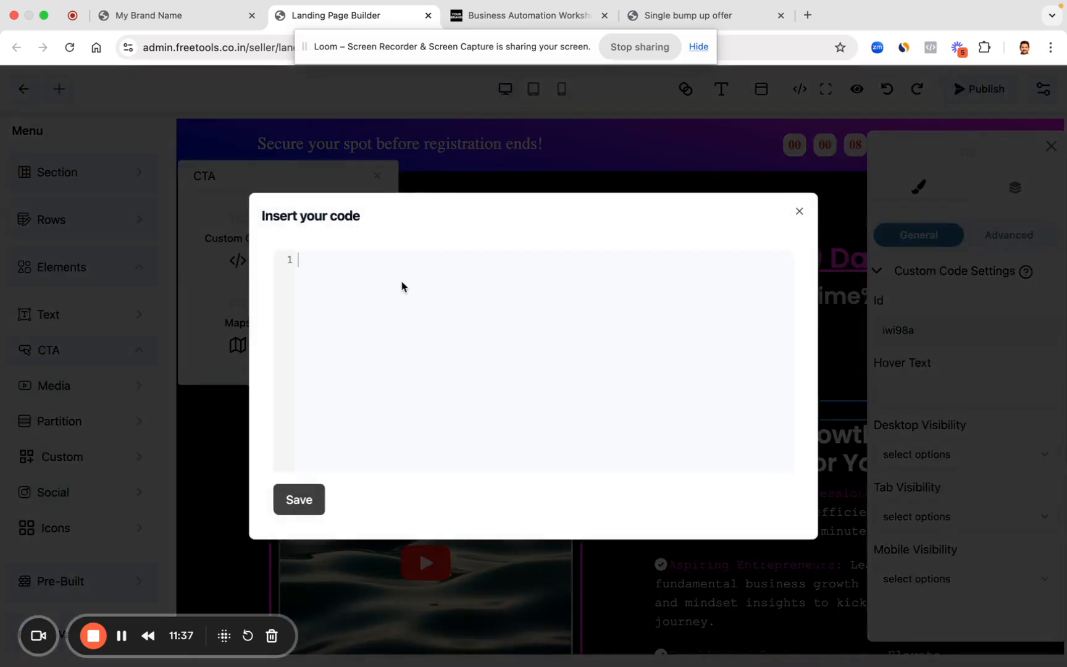
text(<iframe src="https://app.paymentz.ai/product/10816/page/2113/addon-page?staffId=0&ac=1" width="100%" height="600" style="border:none;"></iframe>)
Step: Save the embed code, then delete the masterclass heading, two bullet points and the empty columns
click(299, 499)
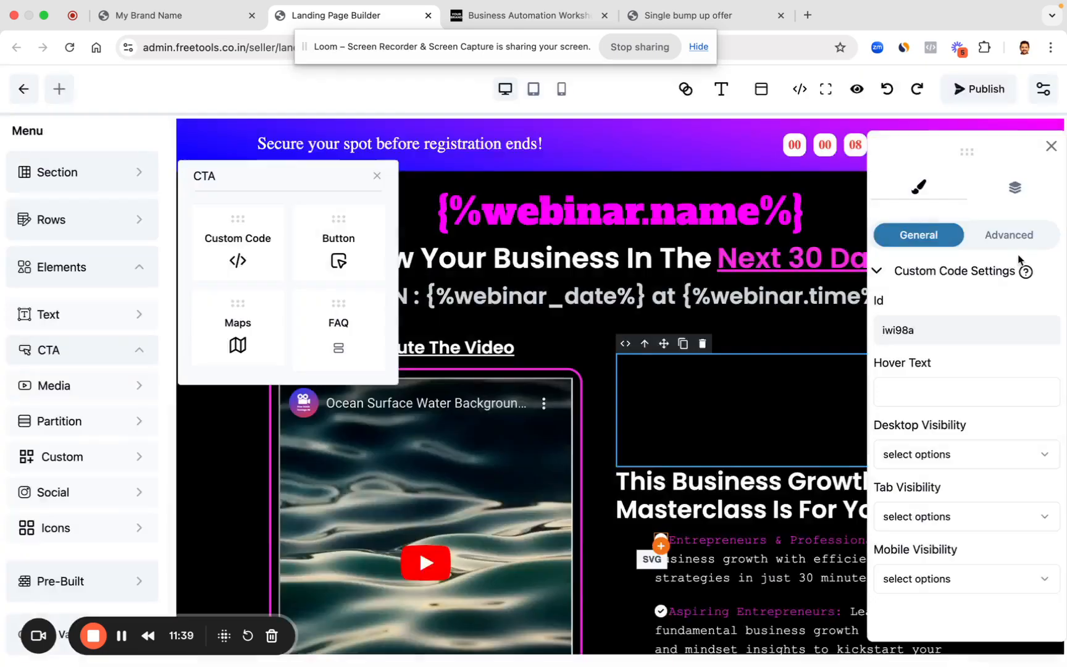
click(1051, 146)
scroll(609, 294, down, 4)
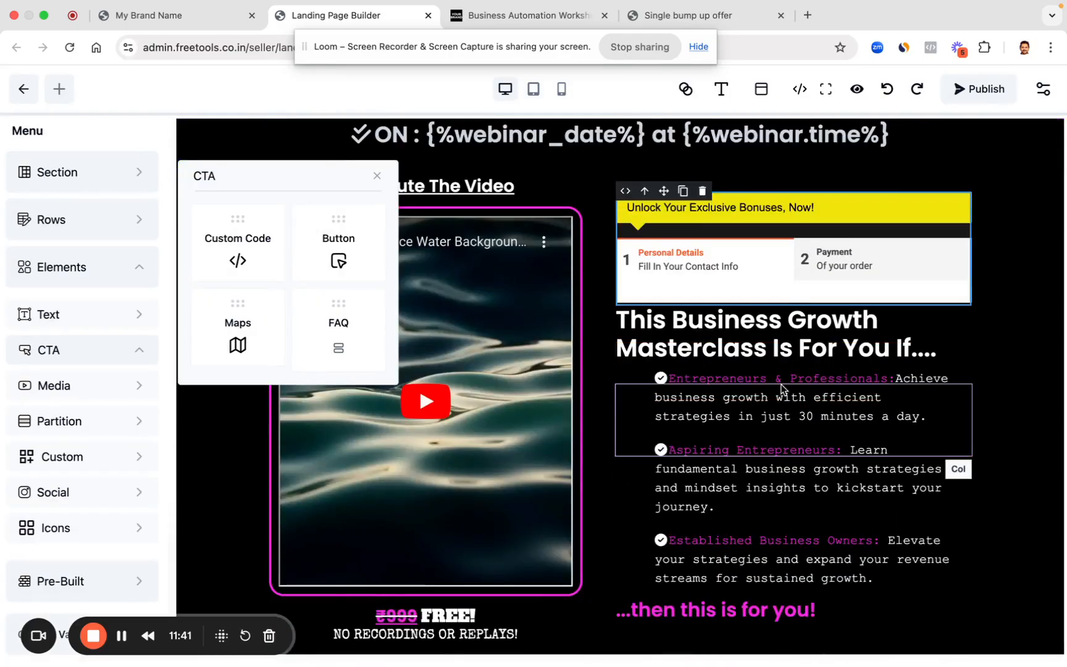
click(619, 289)
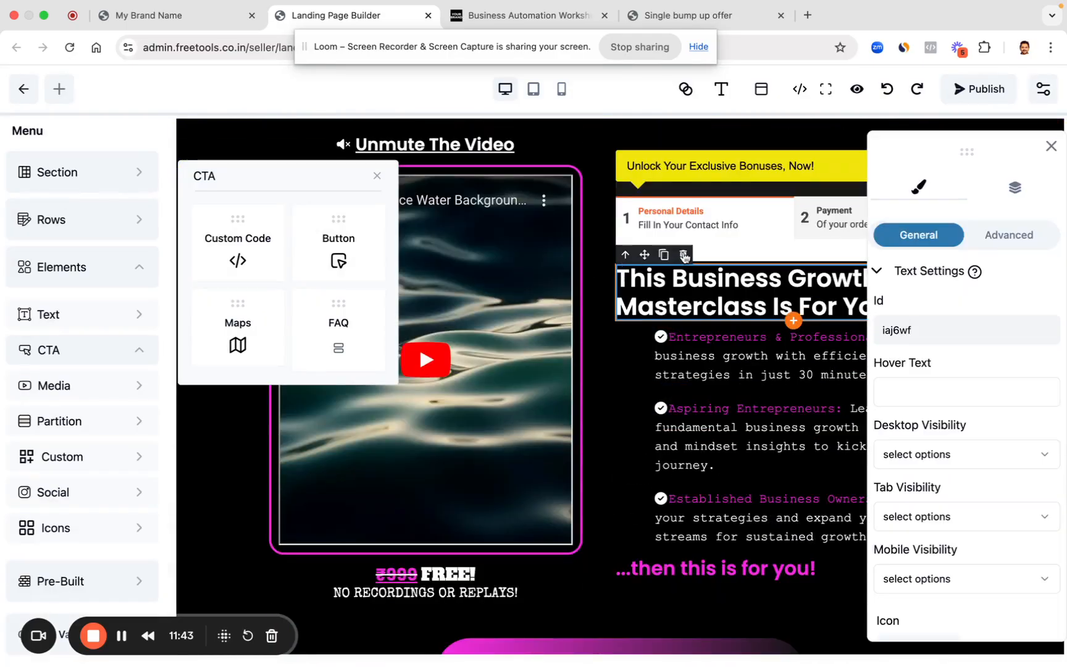
click(684, 256)
click(688, 333)
click(715, 292)
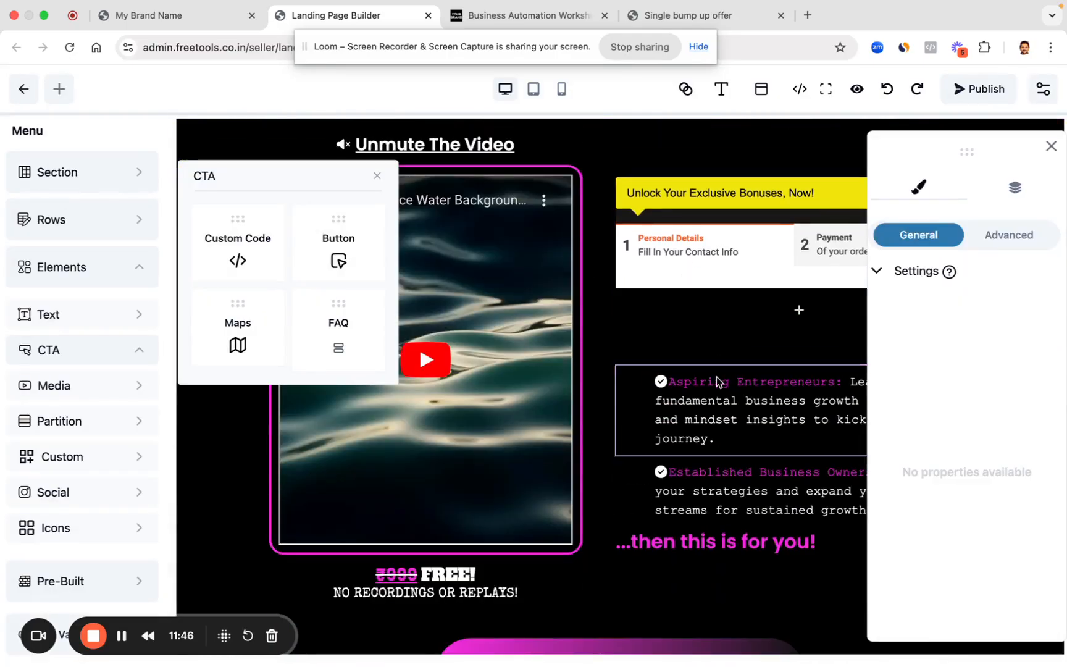
click(717, 381)
click(714, 365)
click(666, 317)
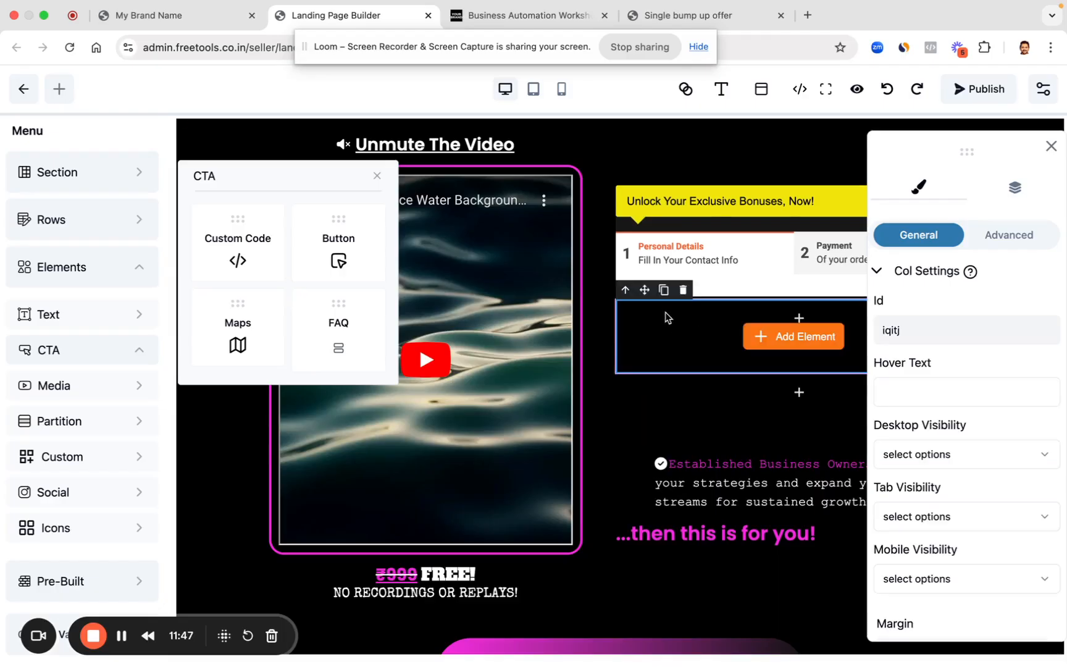
click(681, 296)
click(675, 344)
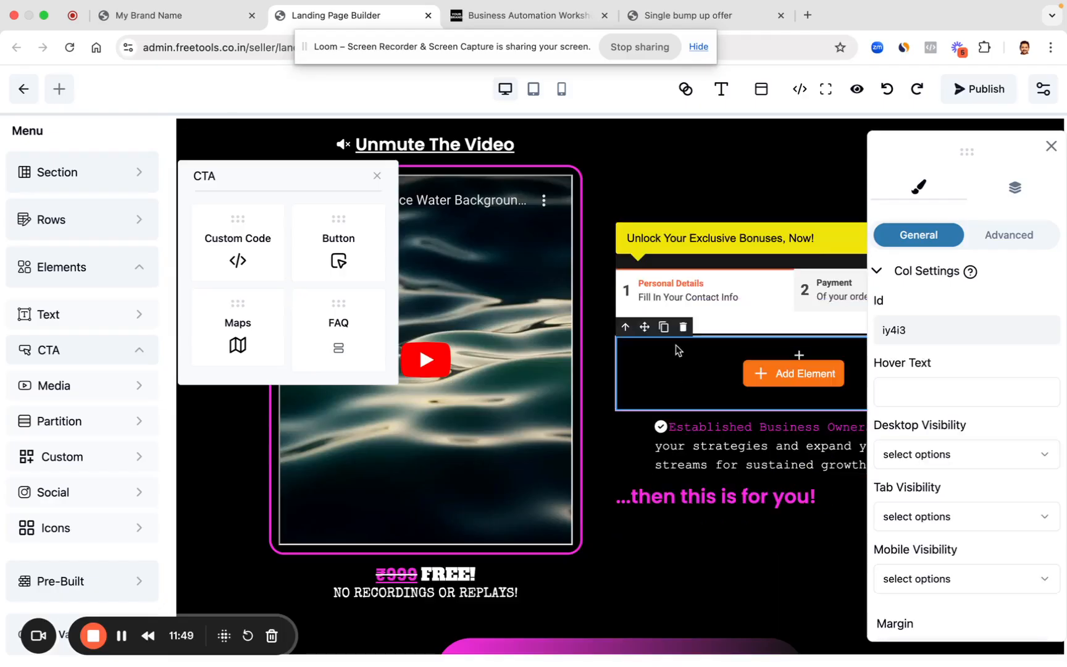
click(683, 328)
Step: Make the checkout iframe taller, then delete the Established Business Owners bullet and its empty column
click(793, 370)
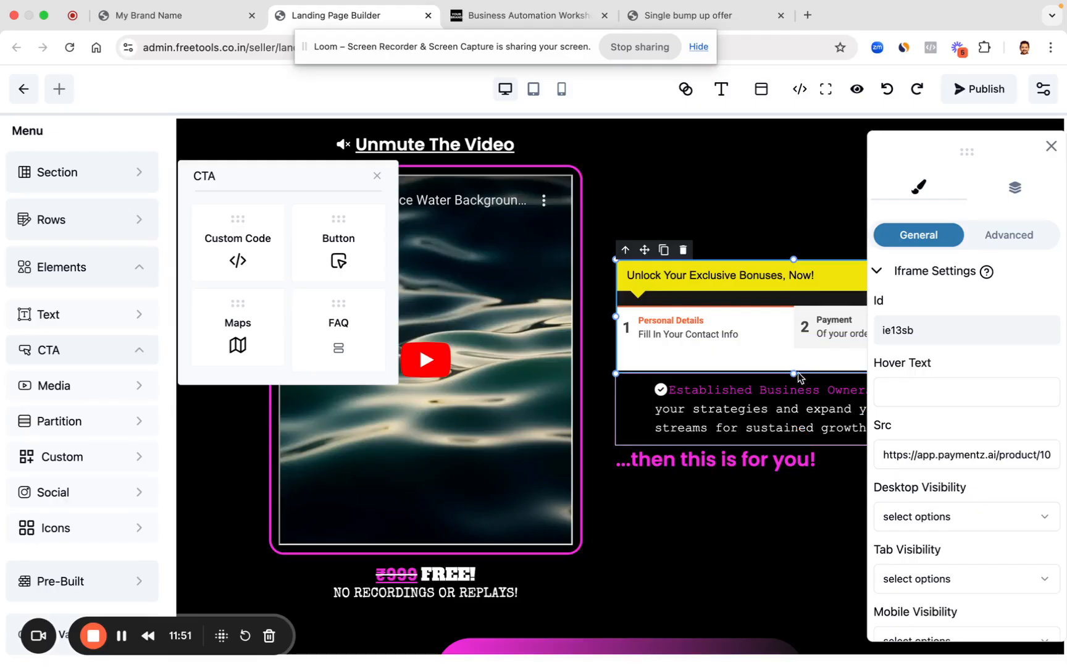
drag(793, 373, 800, 635)
click(1051, 147)
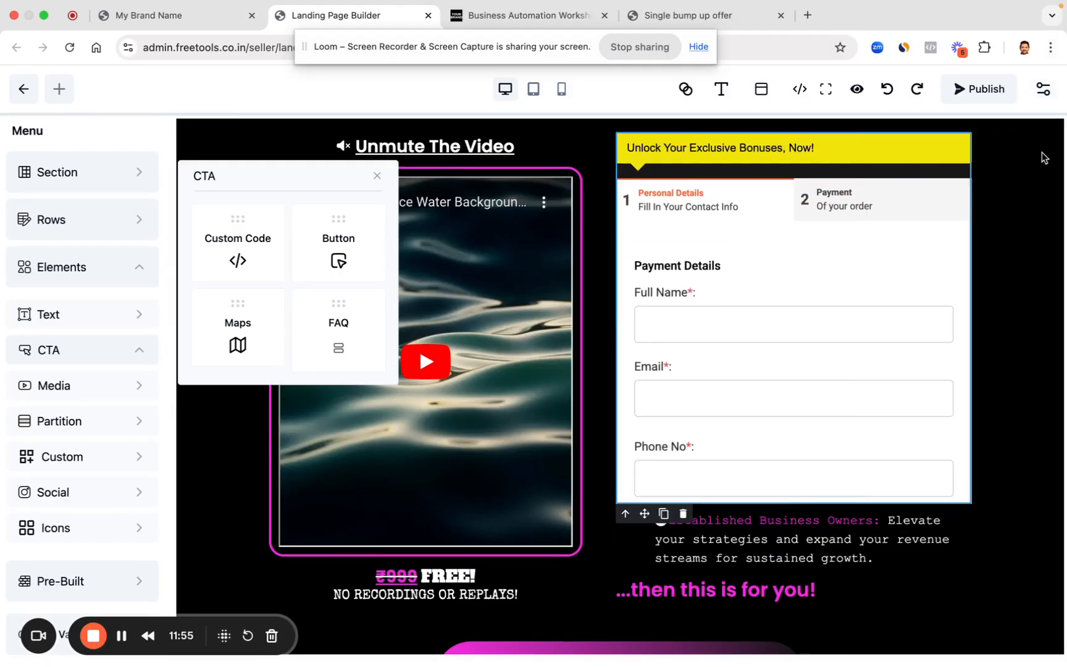
scroll(822, 403, down, 2)
scroll(822, 403, down, 1)
click(806, 410)
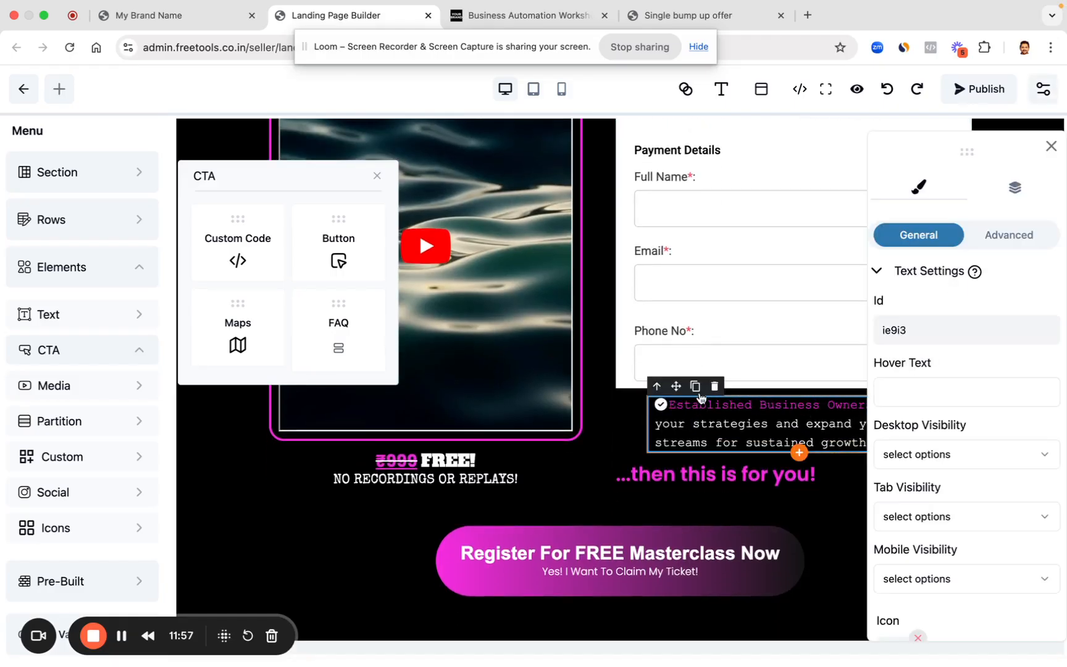
click(713, 382)
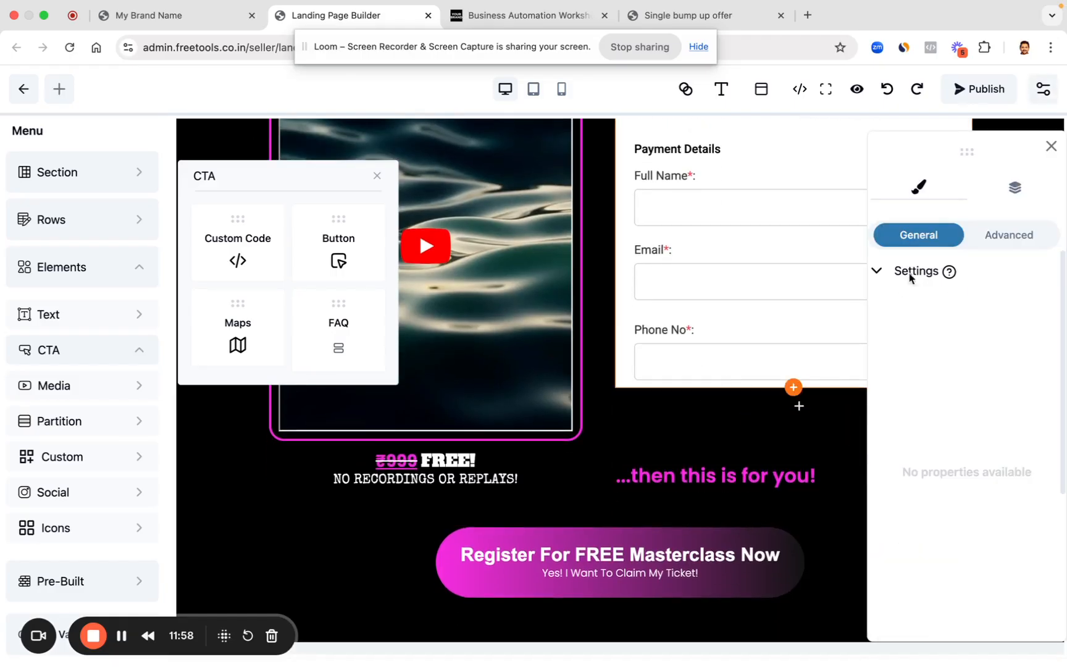
click(1050, 146)
click(734, 402)
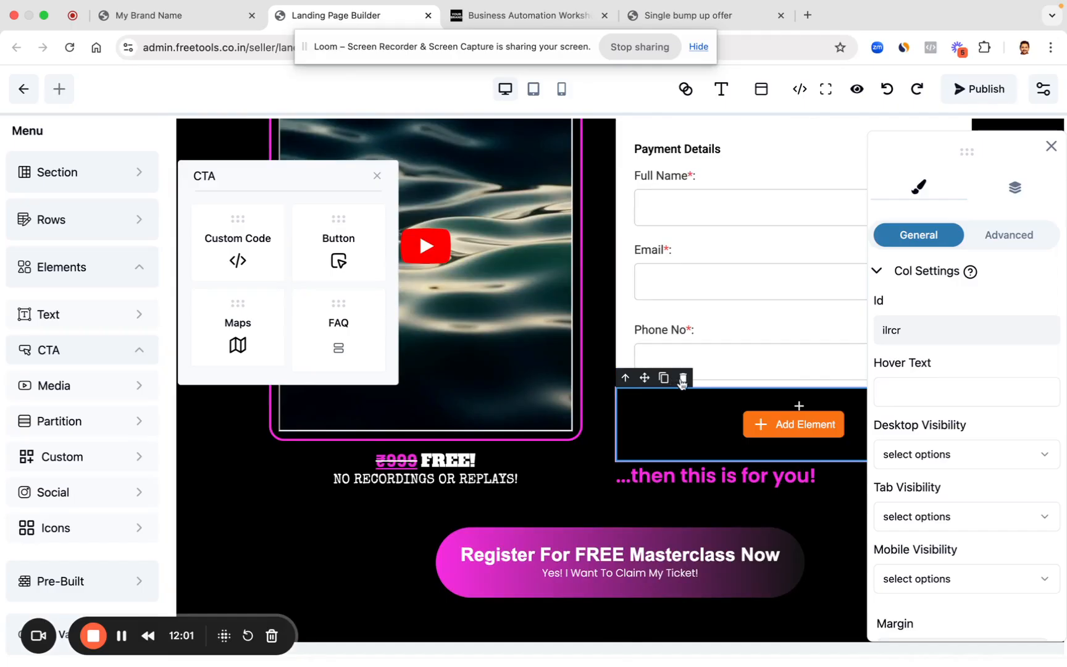
click(788, 361)
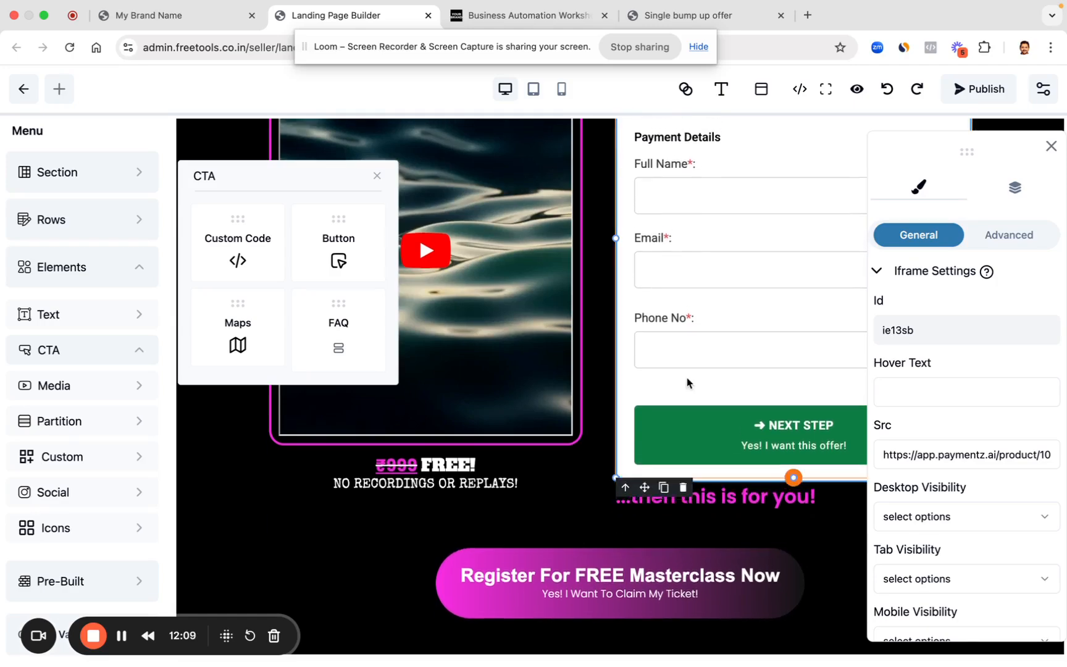
Step: Fine-tune the checkout iframe's top and bottom edges so its button fits, then publish
scroll(687, 378, up, 5)
scroll(687, 378, down, 2)
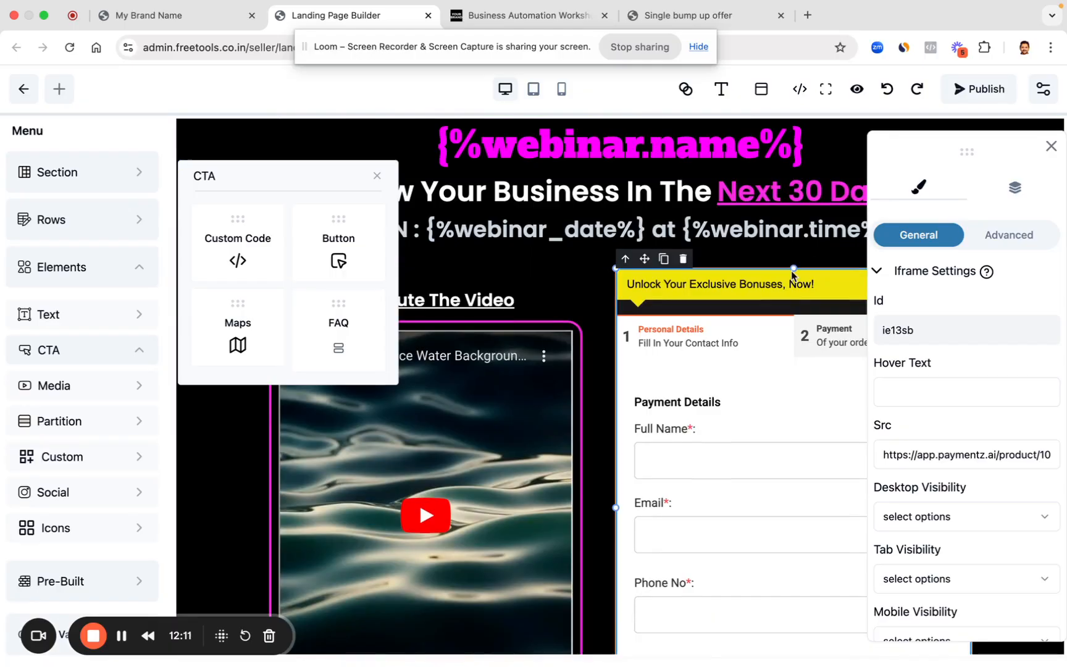
drag(793, 268, 794, 278)
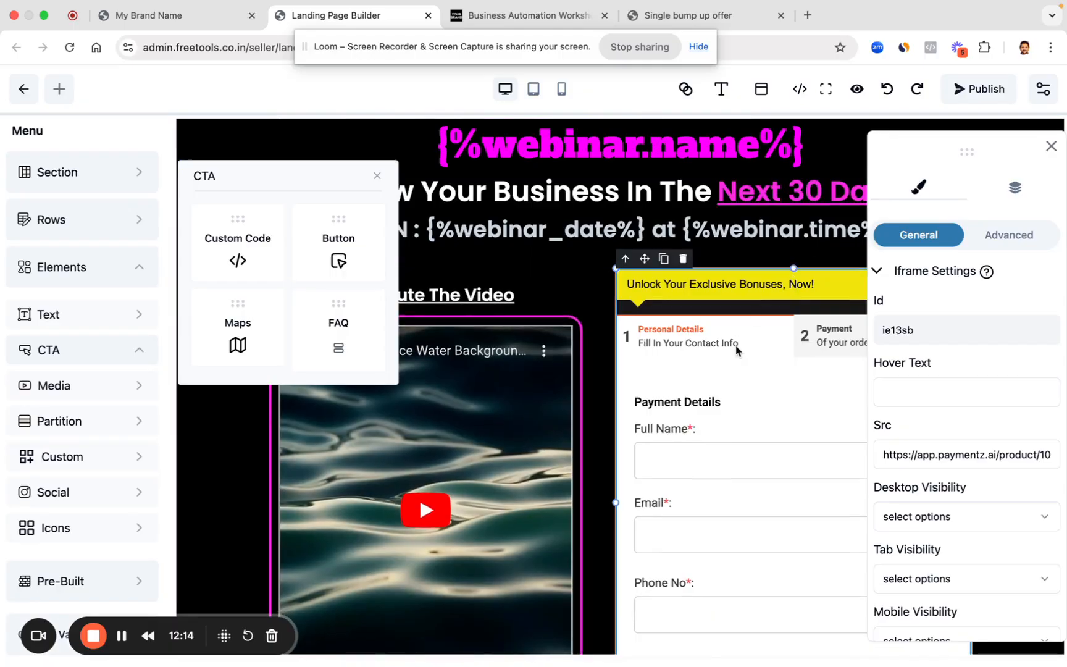
scroll(736, 352, down, 8)
drag(794, 455, 793, 460)
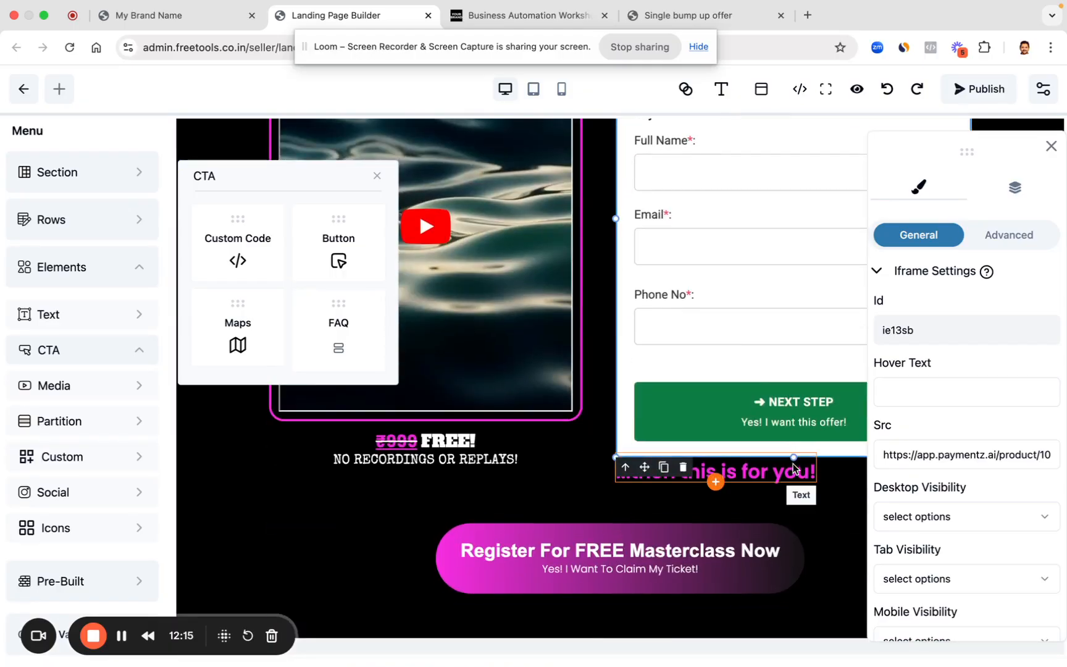
click(982, 98)
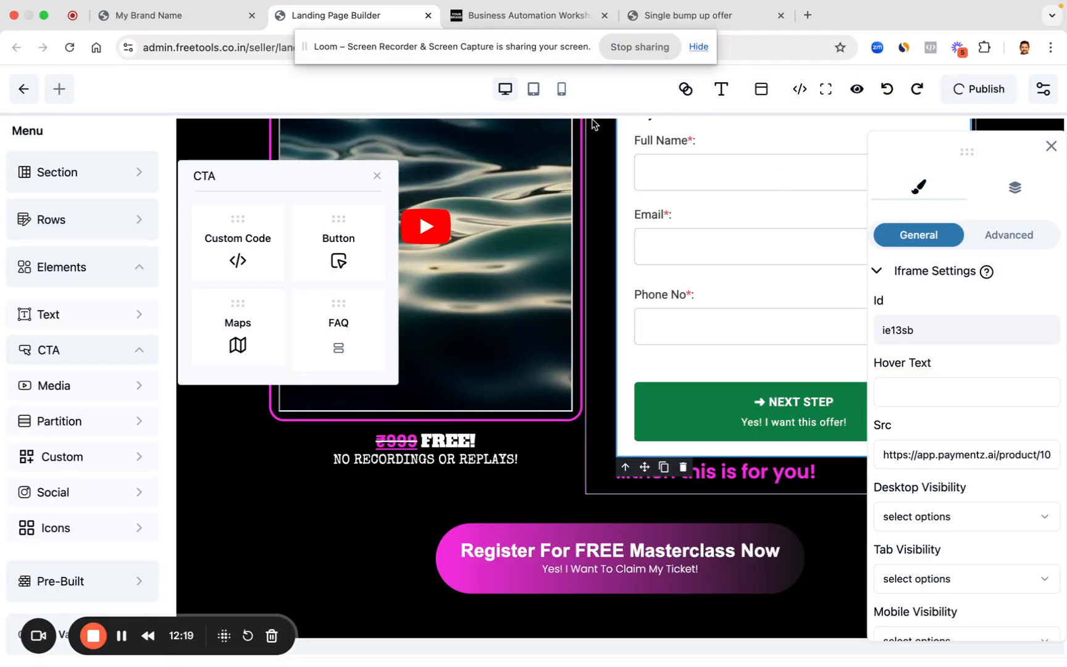
Step: Reload the live landing page and check the published checkout beside the video
click(497, 19)
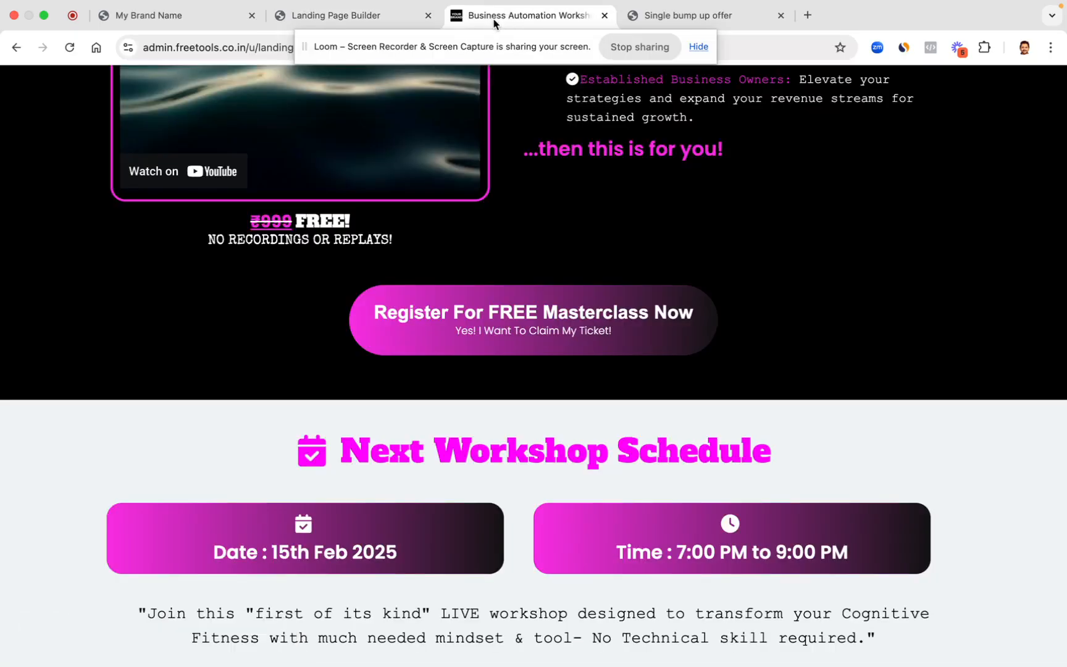
click(70, 48)
scroll(739, 319, up, 8)
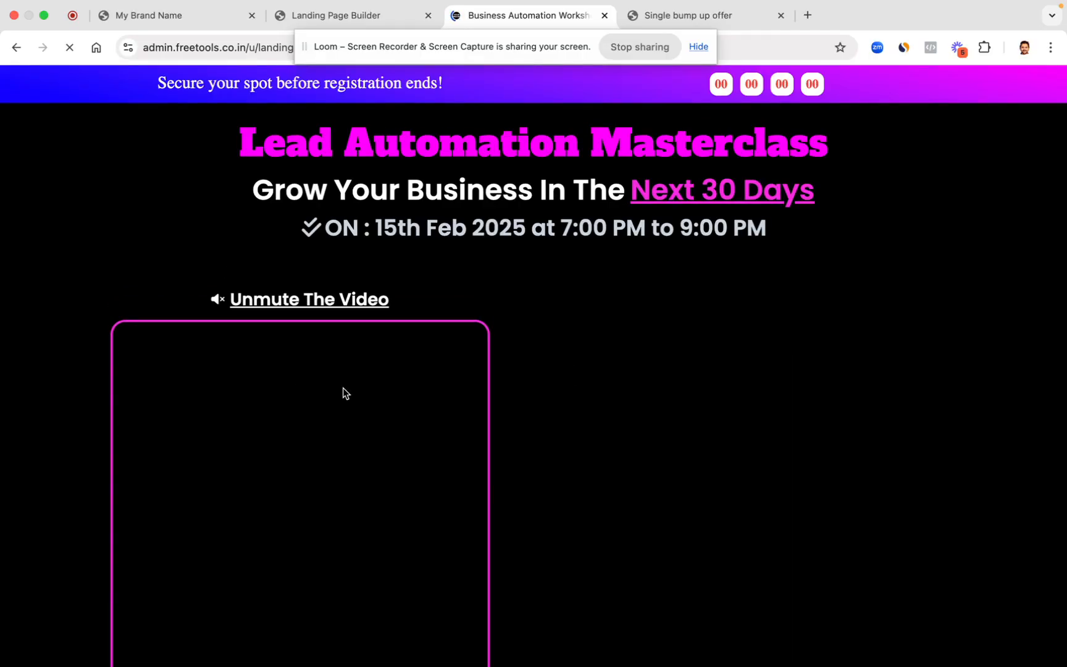
scroll(639, 404, down, 2)
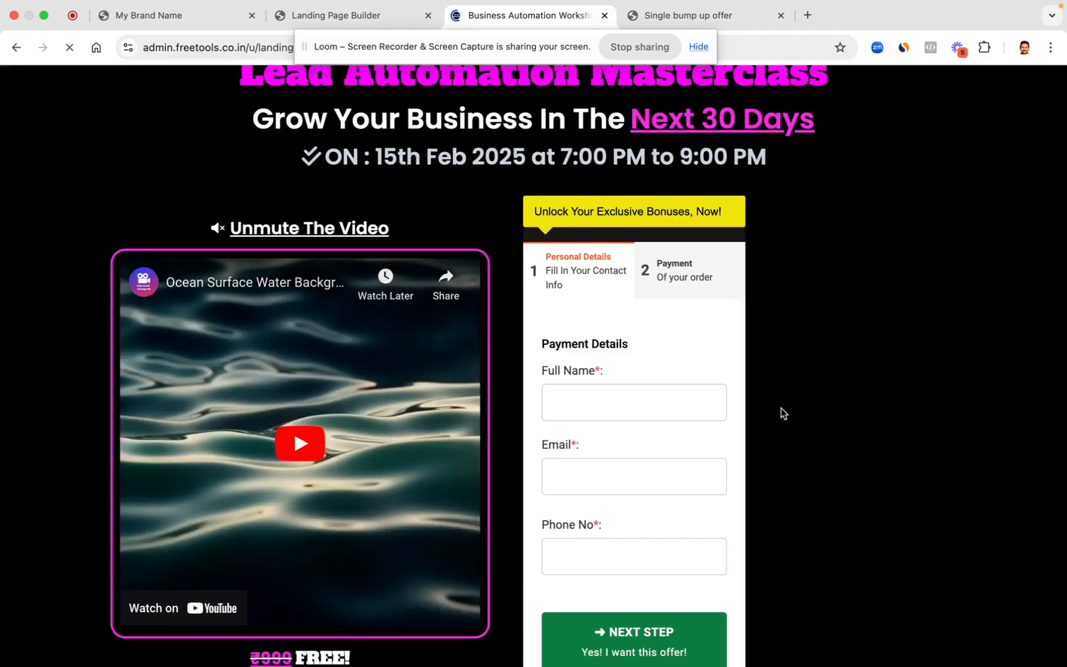
Step: Review the checkout iframe's embed code in the builder without making changes
click(396, 19)
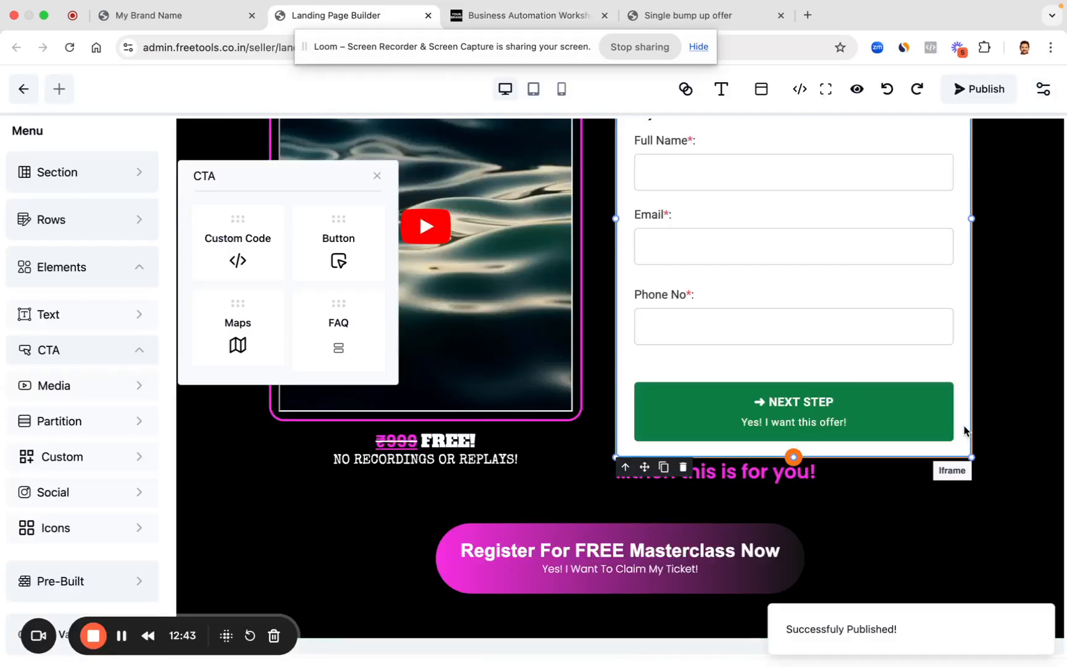
double_click(761, 234)
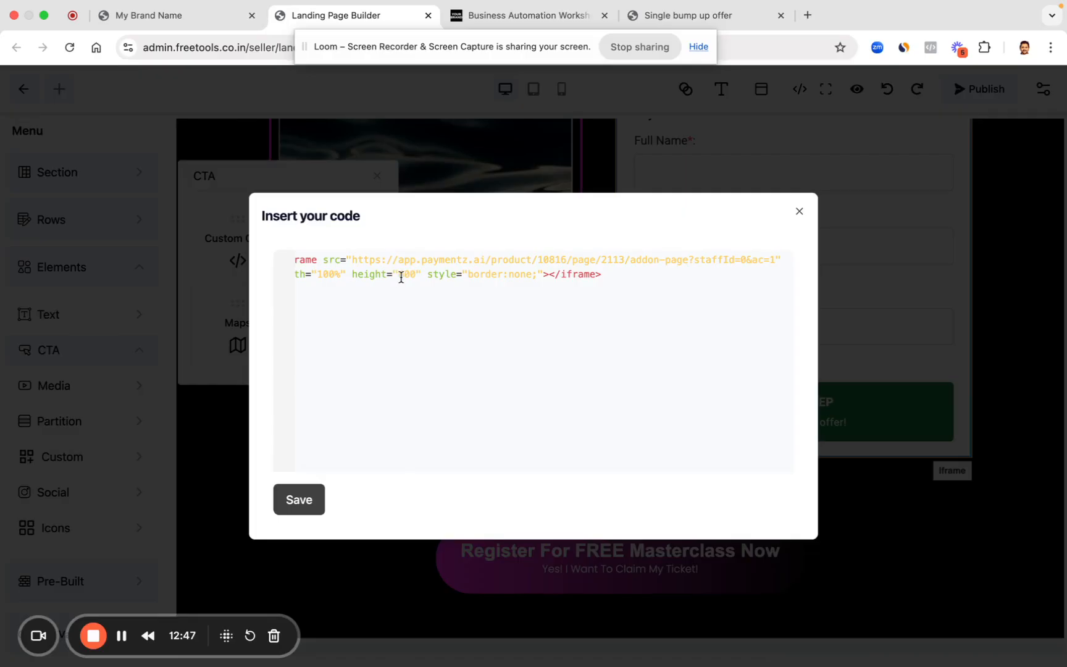
click(800, 212)
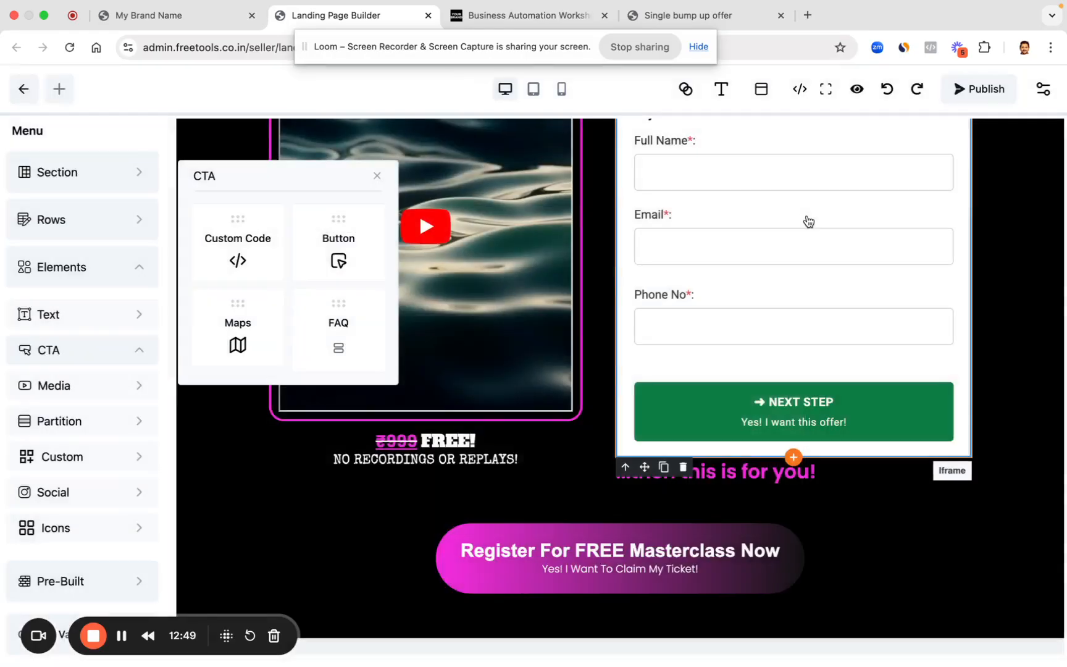
scroll(937, 290, up, 5)
click(995, 303)
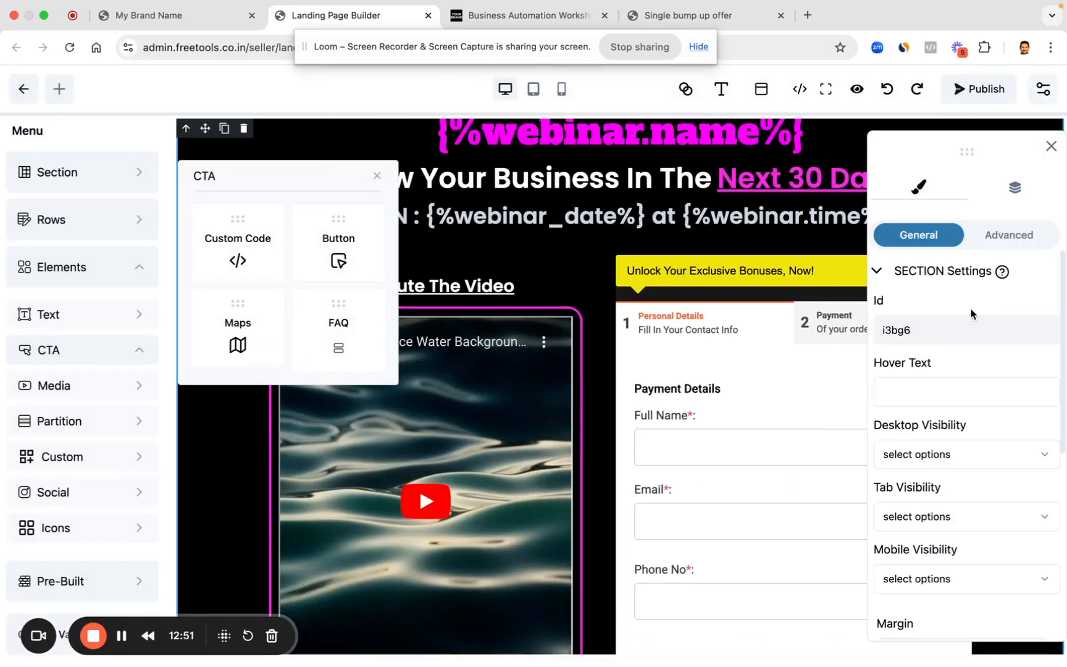
click(528, 15)
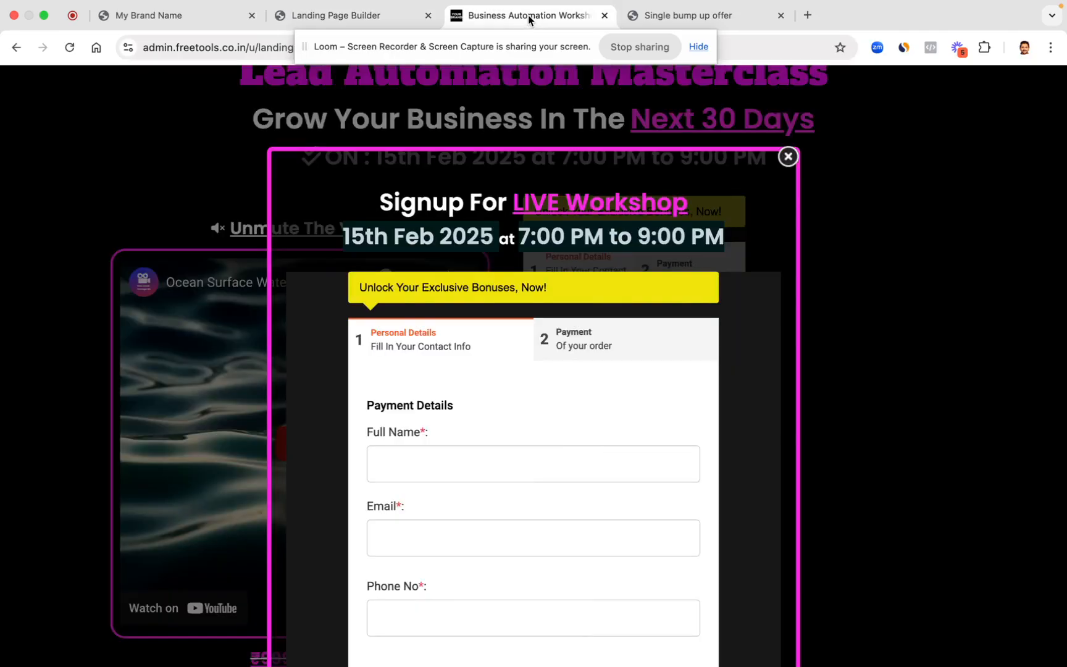
Step: Dismiss the signup popup, autofill the inline checkout's contact details, and continue to Payment
click(788, 158)
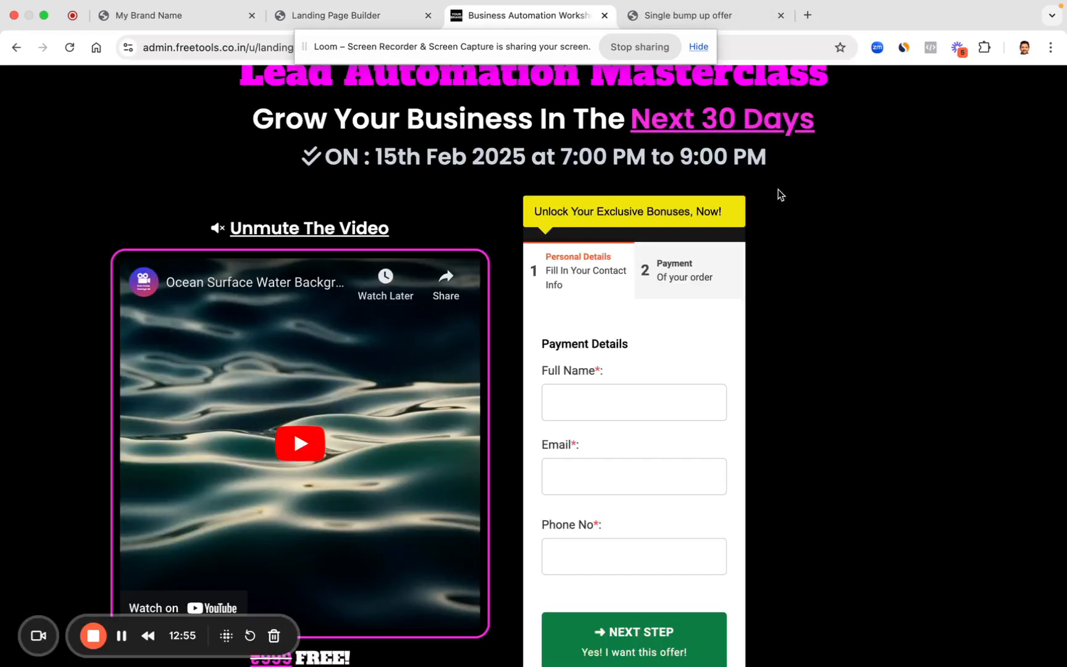
click(591, 405)
click(648, 444)
click(643, 614)
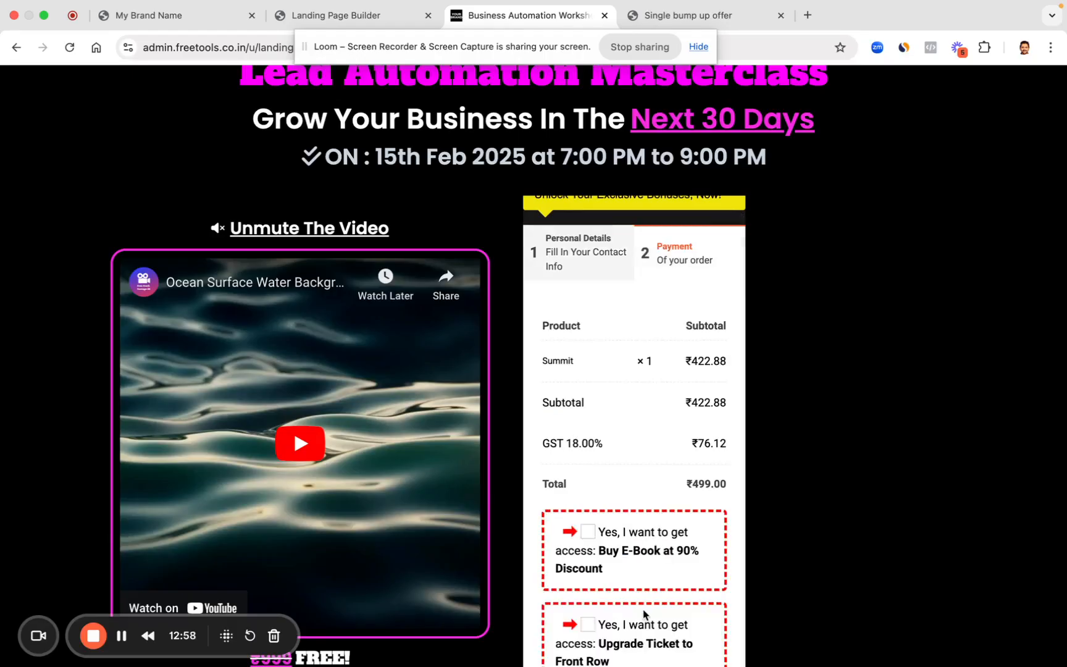
Step: Tick the Front Row and Get Recordings offers and pay ₹799 to reach Razorpay
scroll(663, 575, down, 3)
click(588, 415)
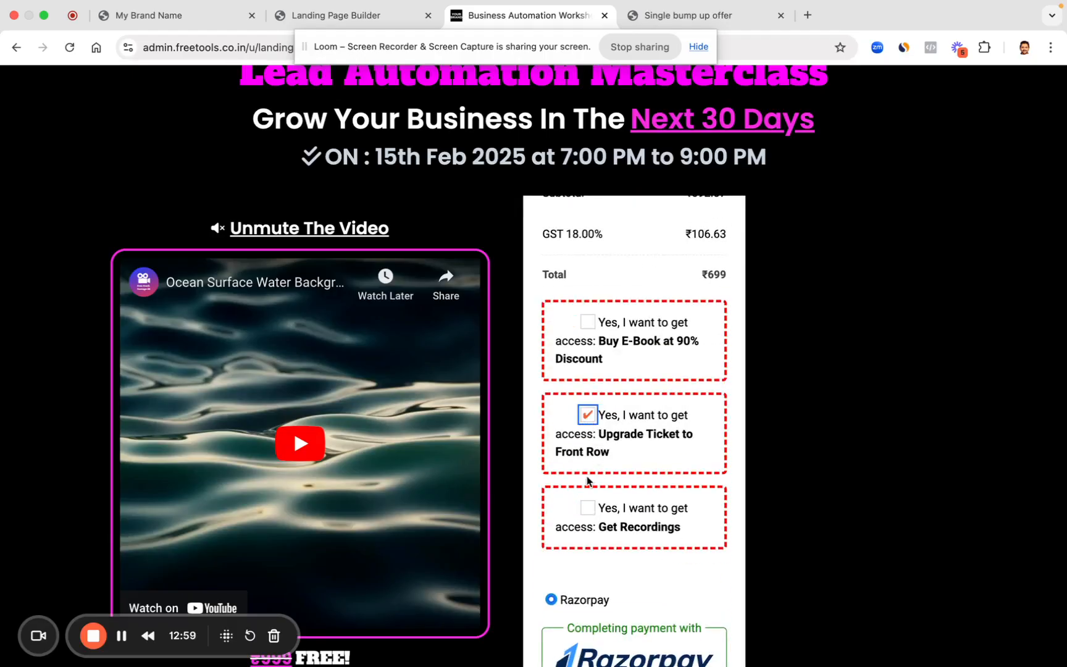
click(590, 509)
scroll(596, 516, down, 2)
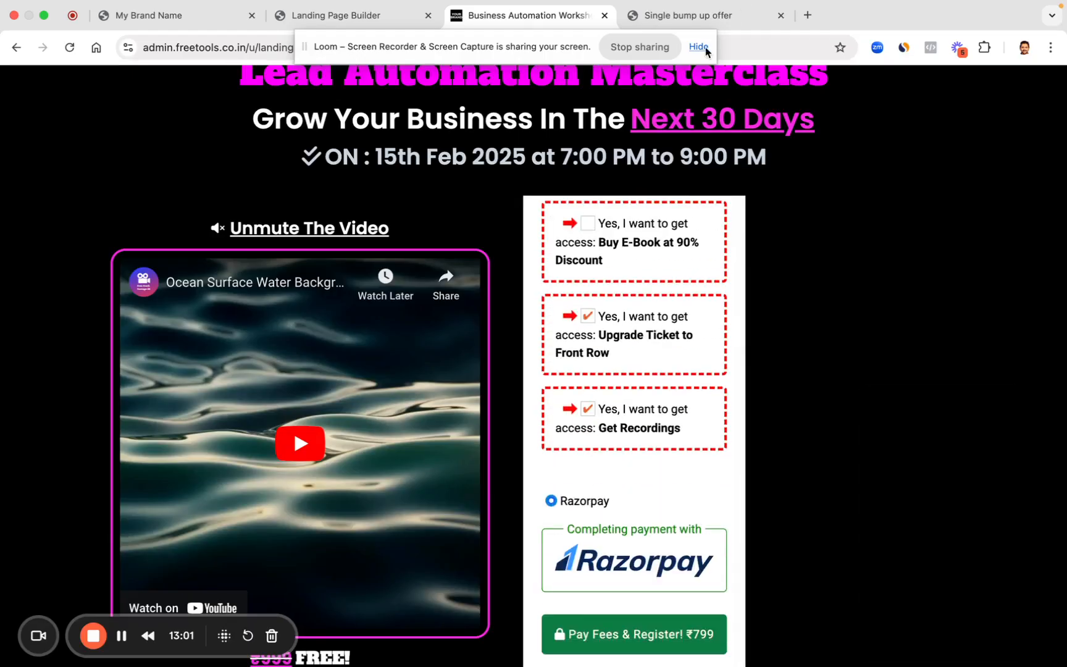
scroll(662, 614, down, 2)
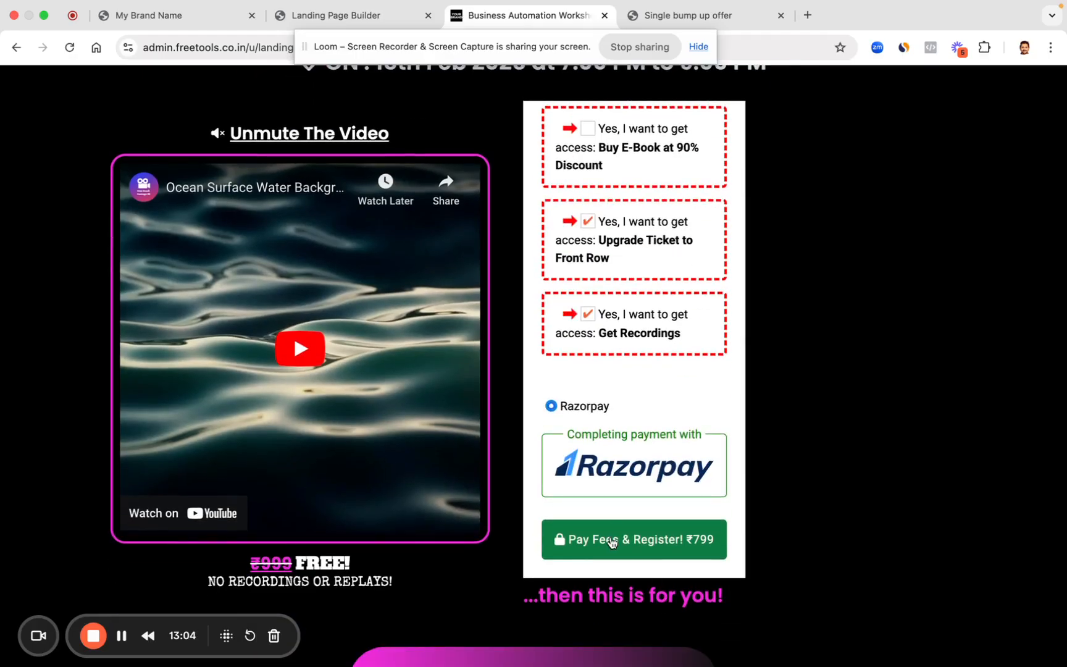
click(612, 541)
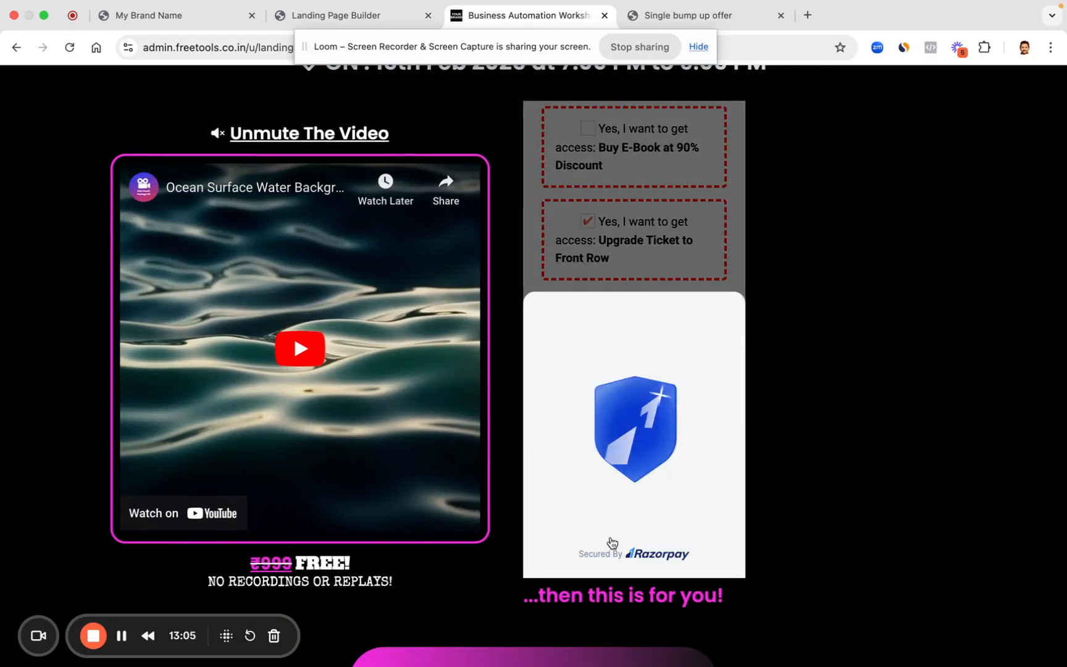
Step: Preview the live workshop page at iPhone 14 Pro Max size in DevTools and scroll through it
right_click(845, 289)
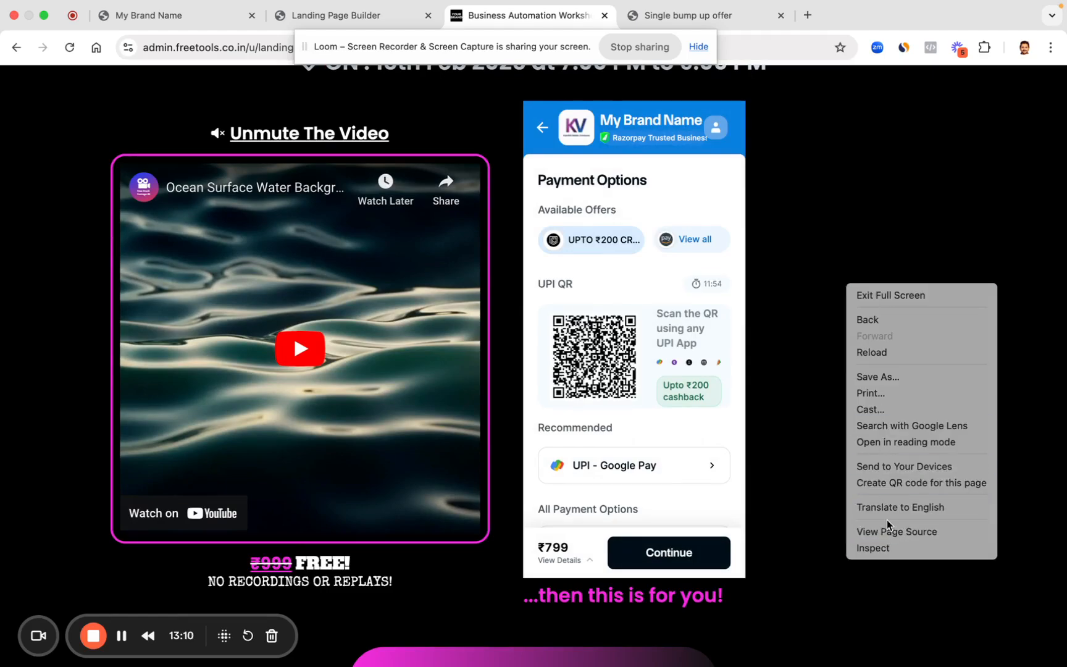
click(884, 547)
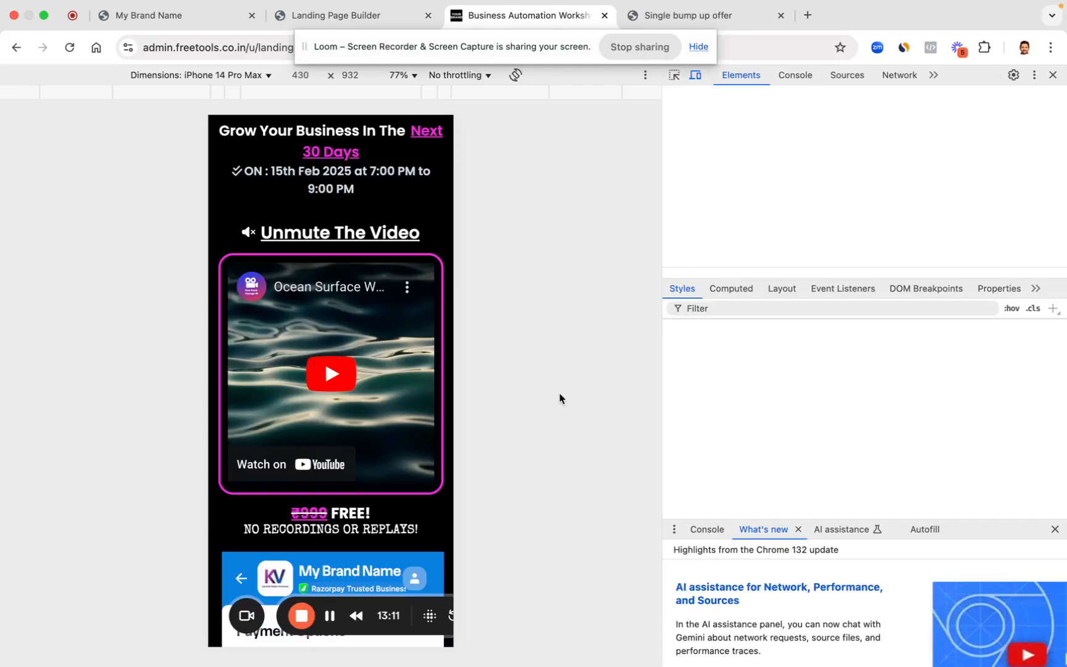
scroll(374, 448, down, 6)
scroll(328, 369, up, 2)
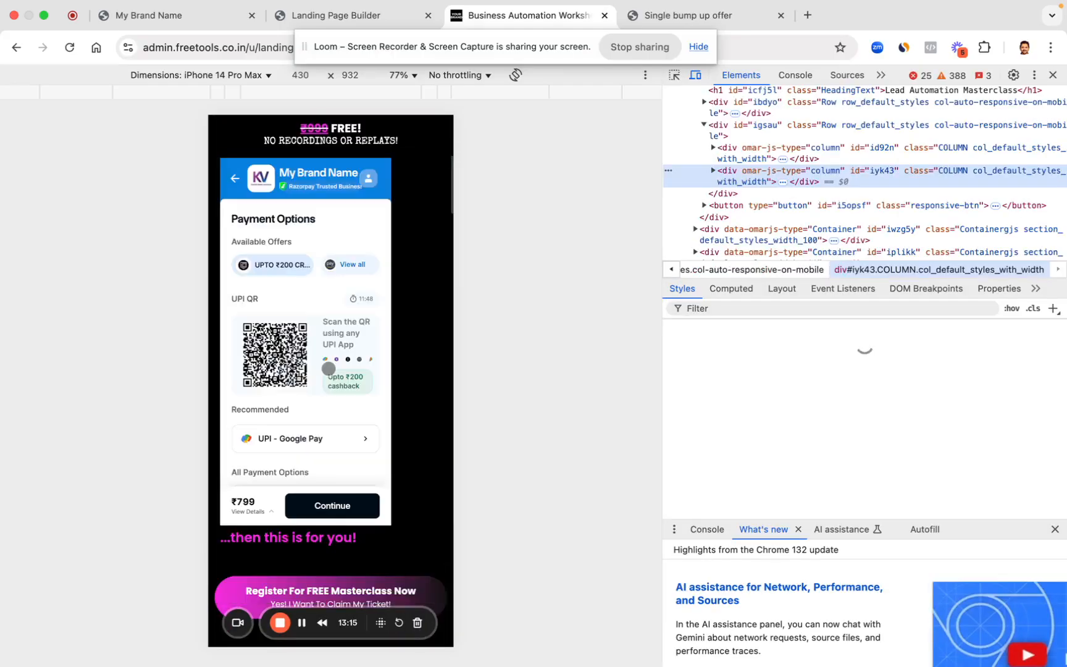
scroll(389, 259, up, 2)
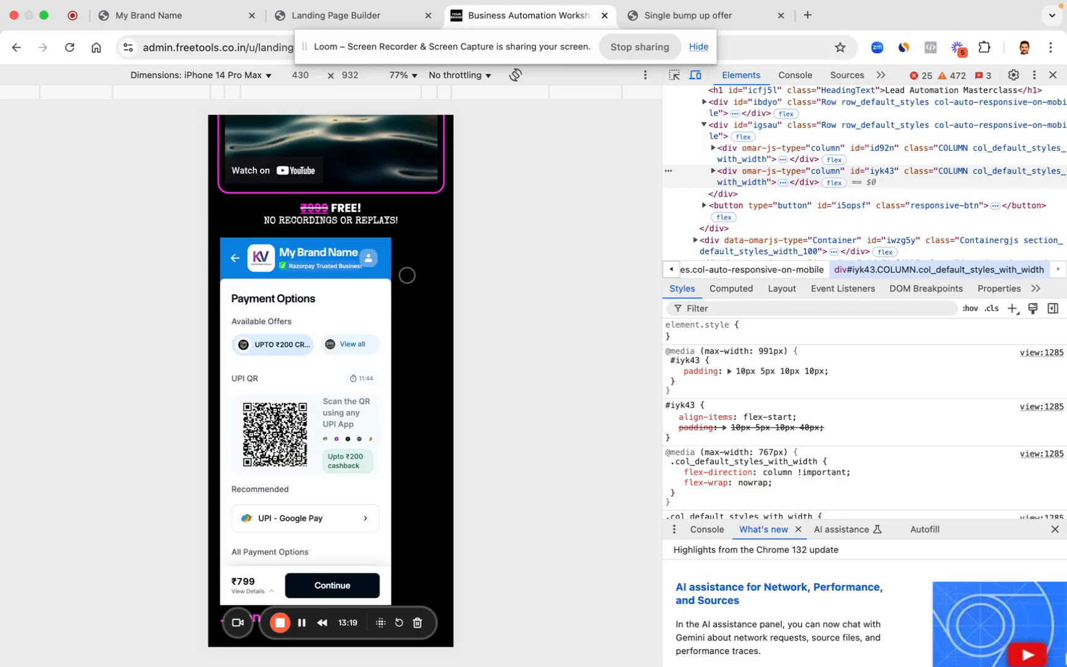
Step: Undo the stray checkout iframe move and drag a 2 Column row below the webinar date line
click(312, 11)
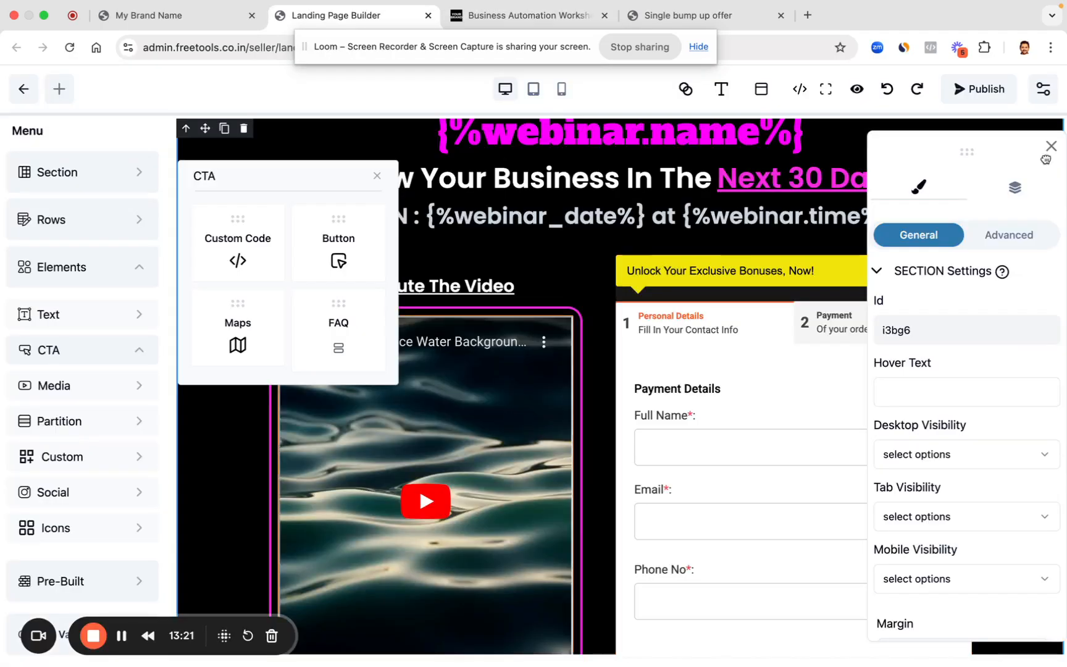
click(1050, 155)
click(641, 318)
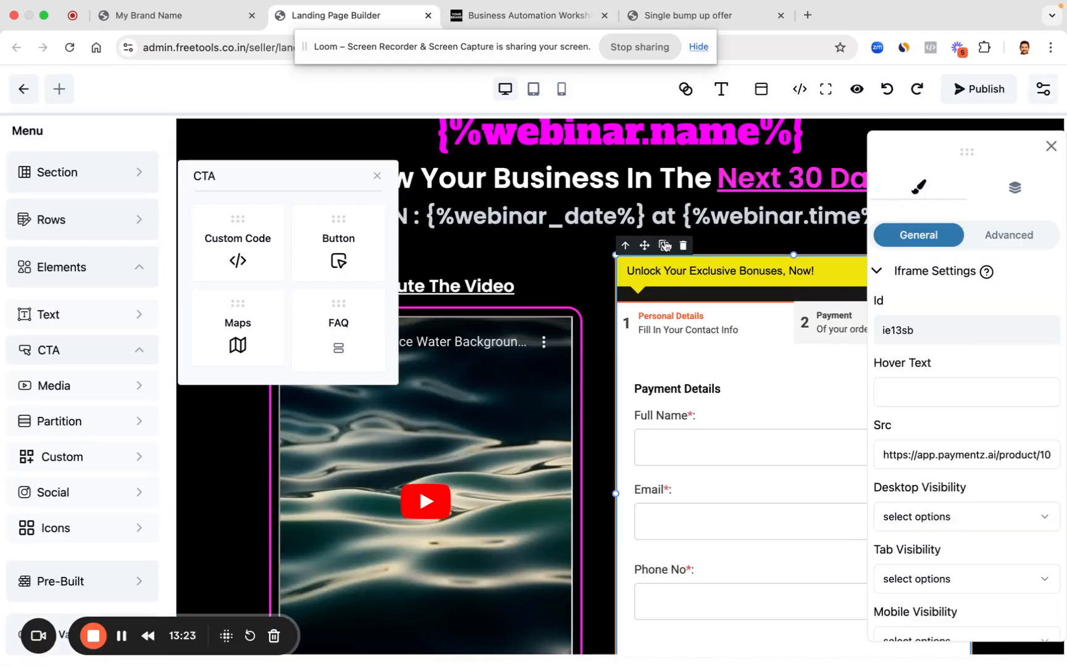
drag(645, 247, 684, 248)
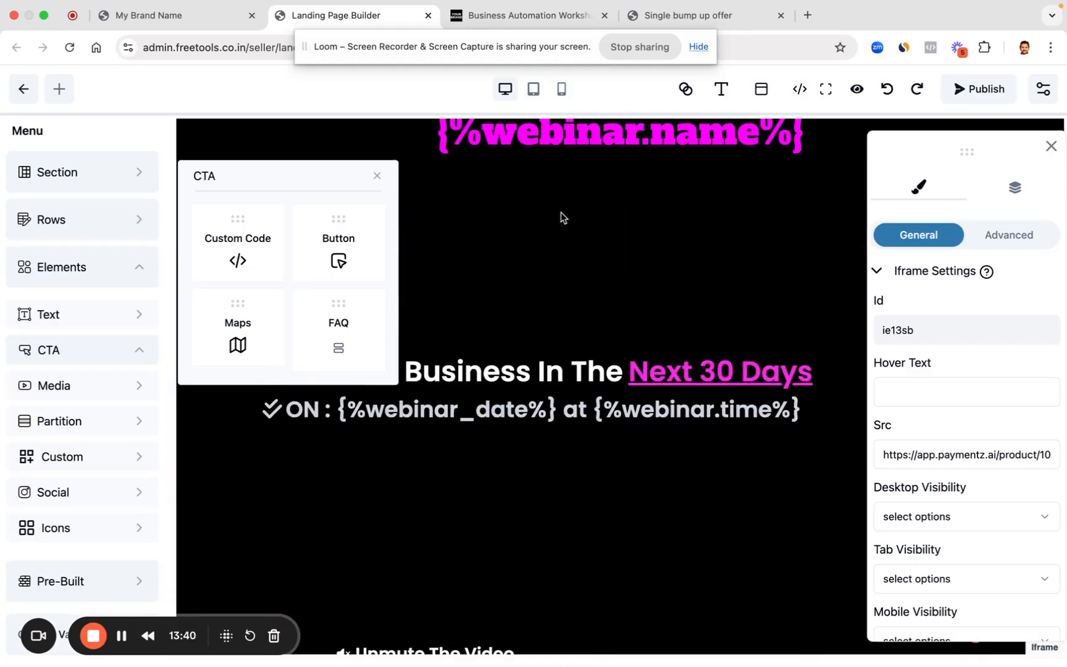
click(887, 88)
click(91, 220)
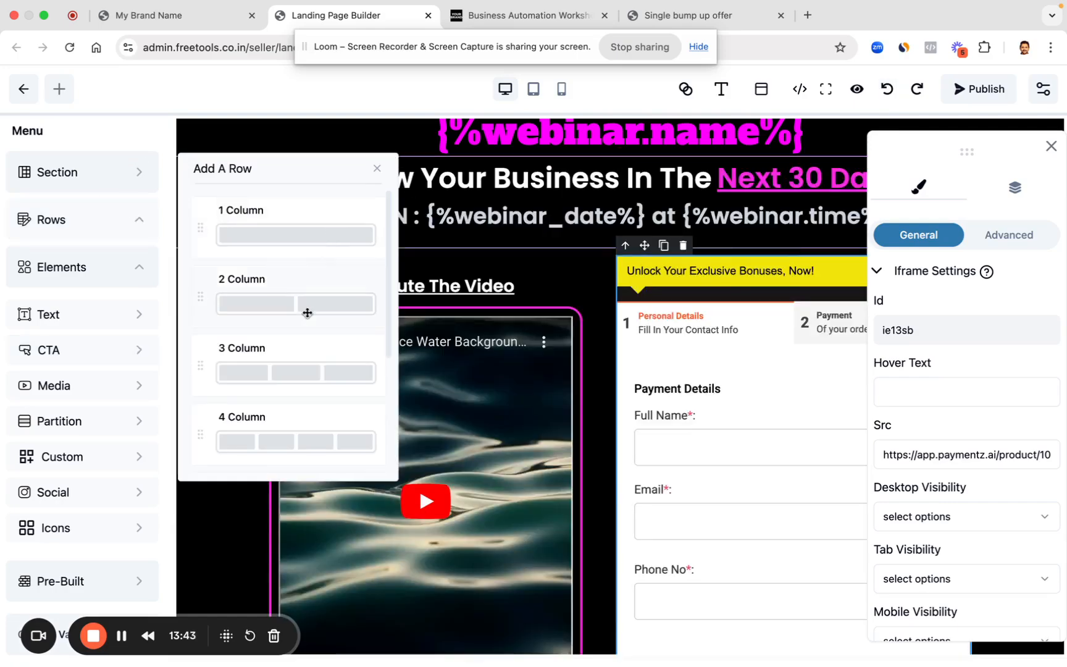
drag(317, 311, 550, 252)
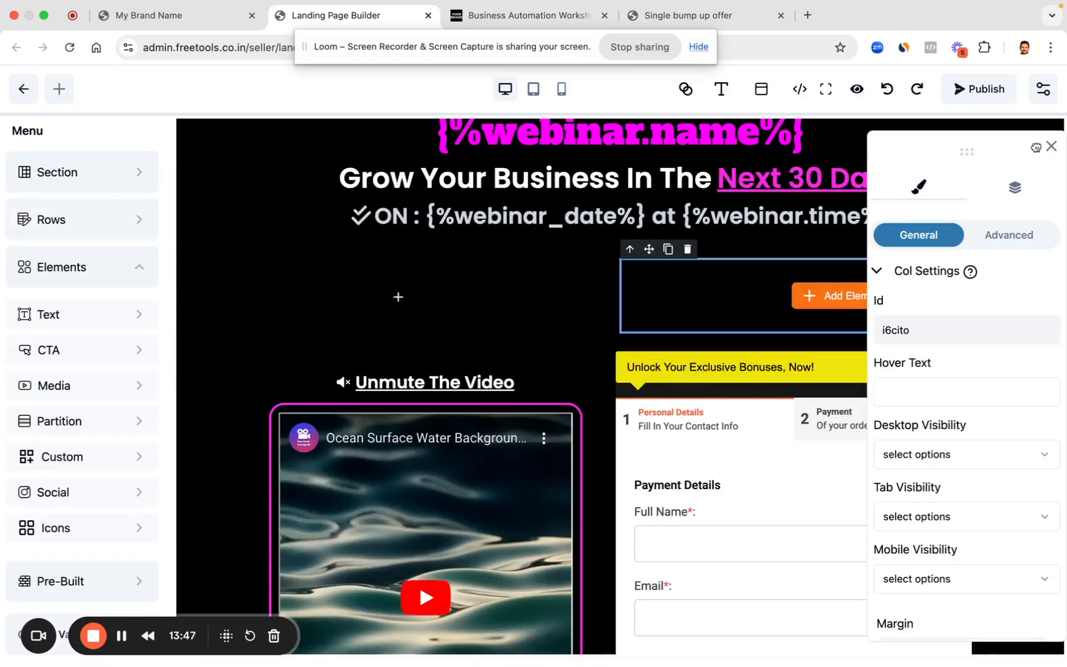
Step: Move the checkout iframe into the new row's right column and widen it
click(1051, 146)
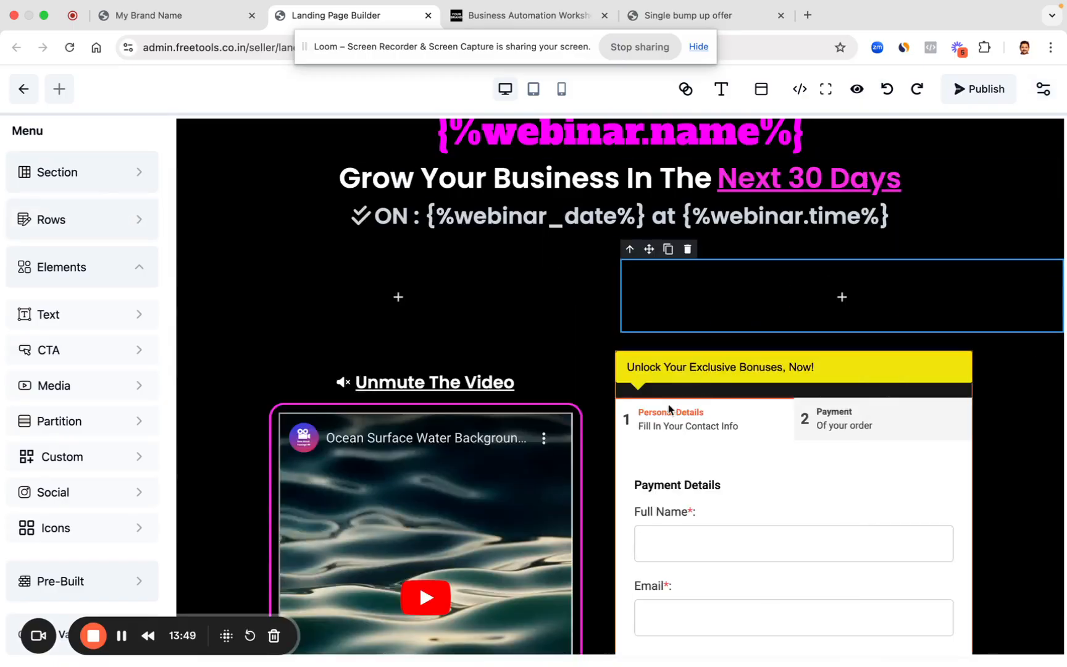
click(666, 385)
drag(644, 344, 692, 305)
click(1052, 146)
scroll(643, 508, down, 3)
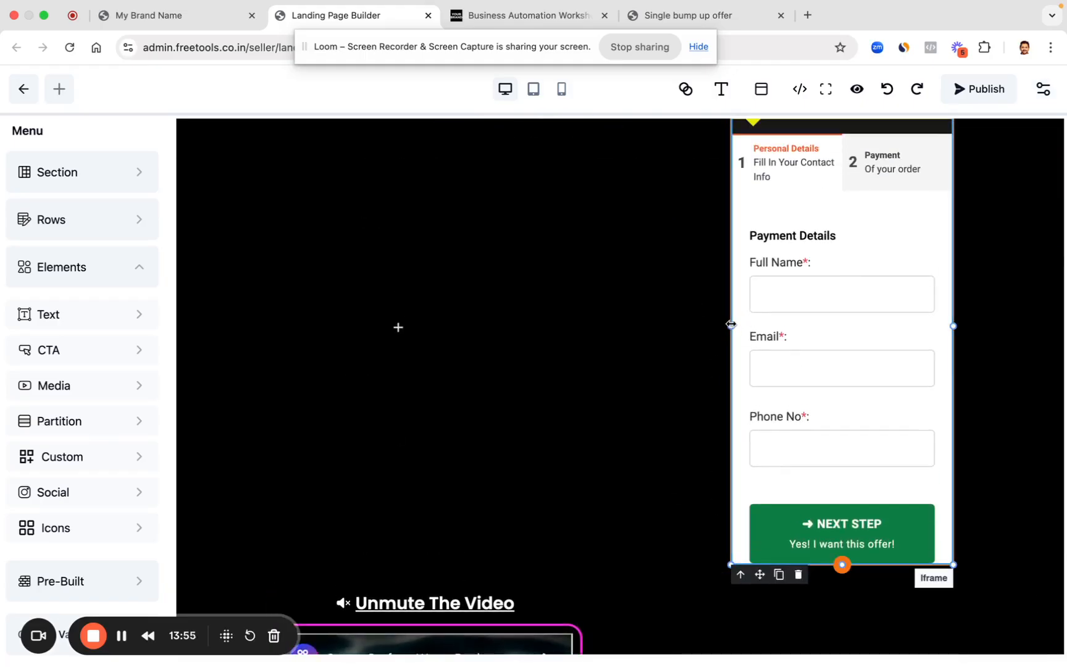
drag(729, 328, 586, 345)
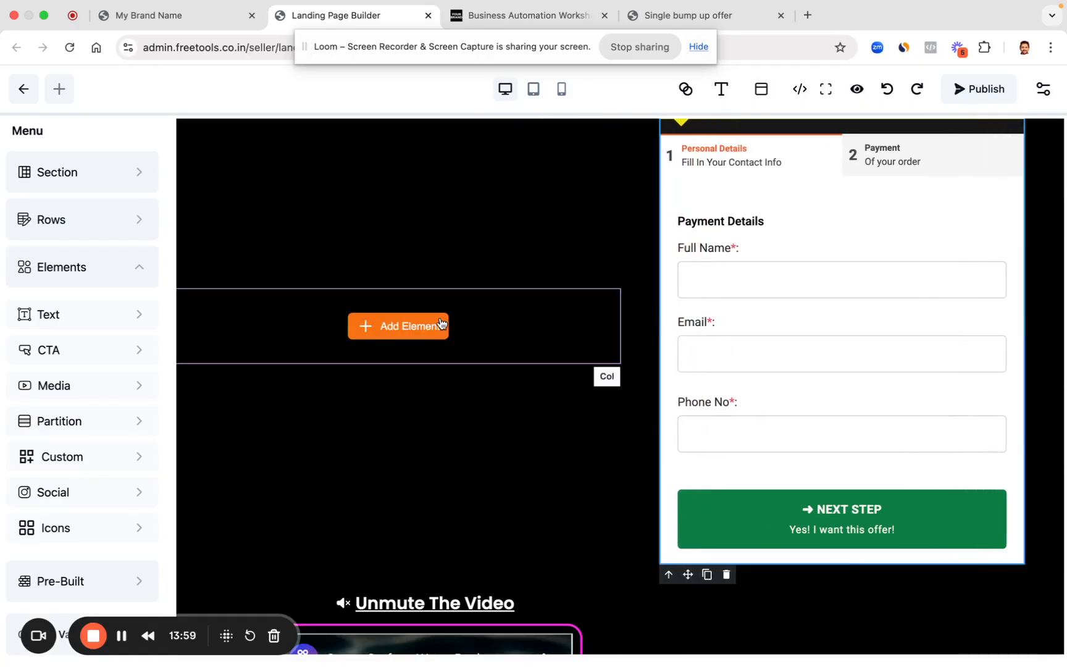
Step: Move the Ocean Surface YouTube video into the left column beside the checkout form
click(441, 322)
scroll(476, 234, up, 4)
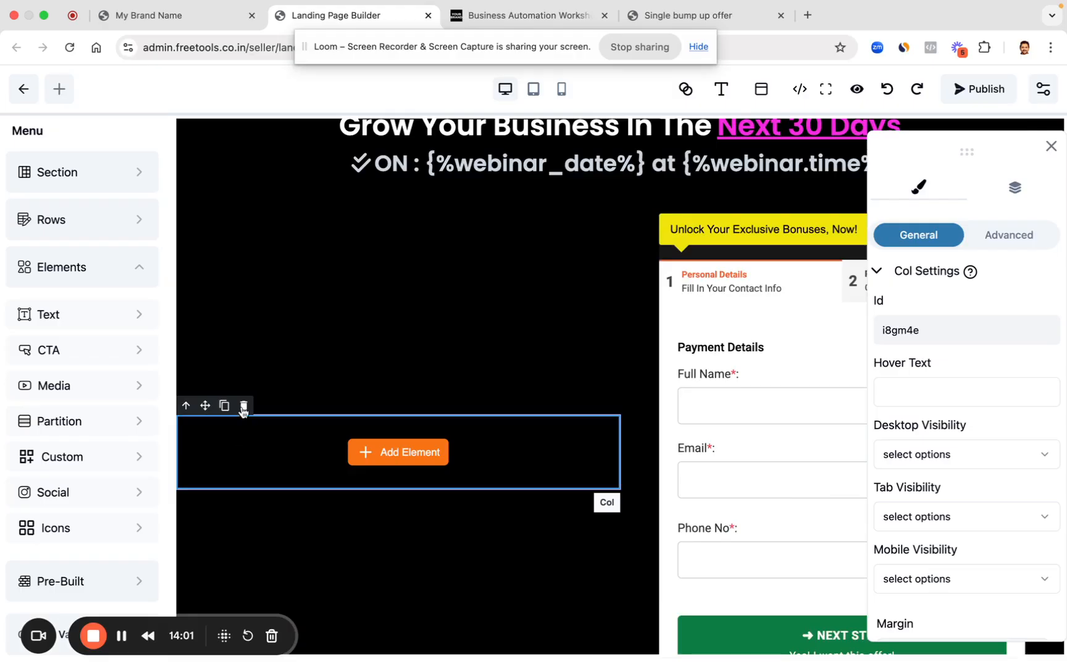
click(244, 407)
scroll(412, 450, down, 5)
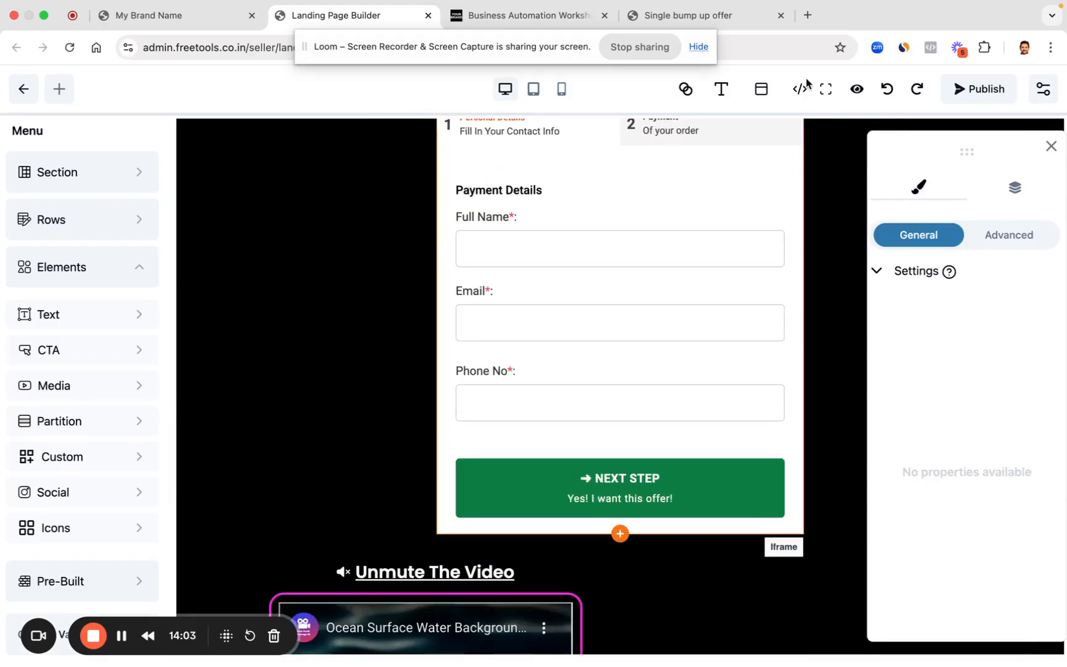
click(887, 89)
scroll(395, 575, down, 2)
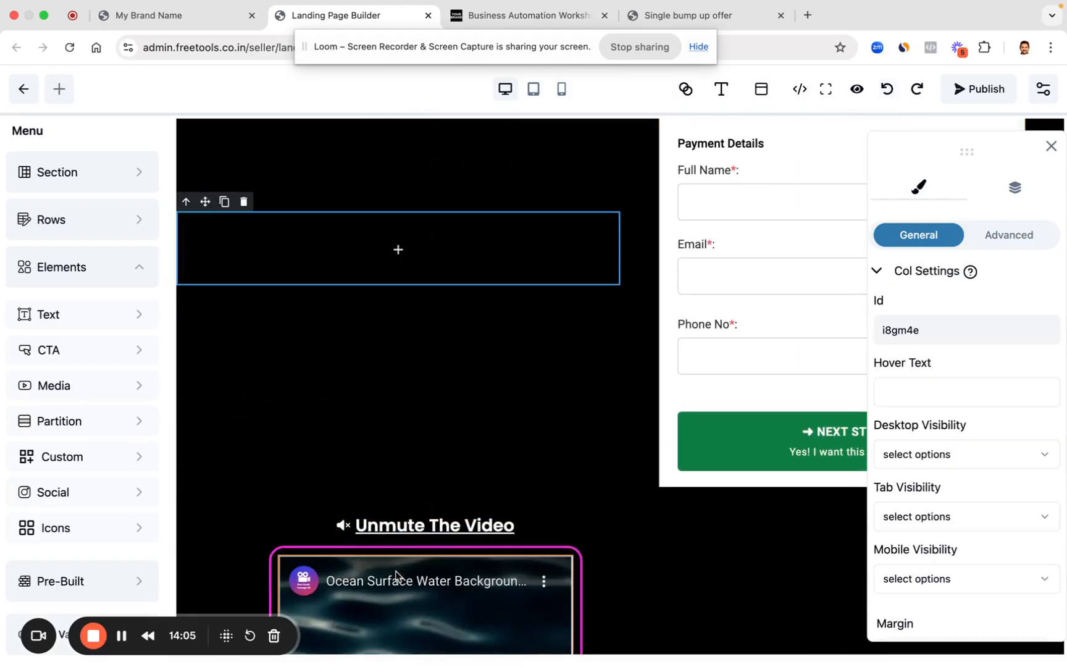
click(288, 556)
drag(304, 545, 330, 226)
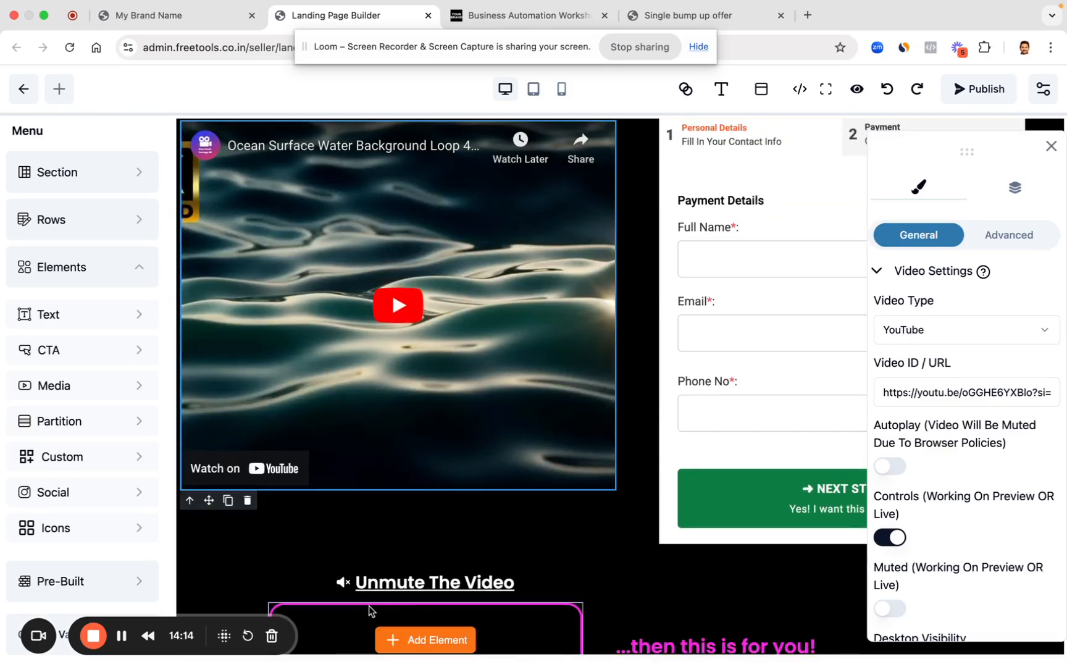
click(366, 615)
click(346, 592)
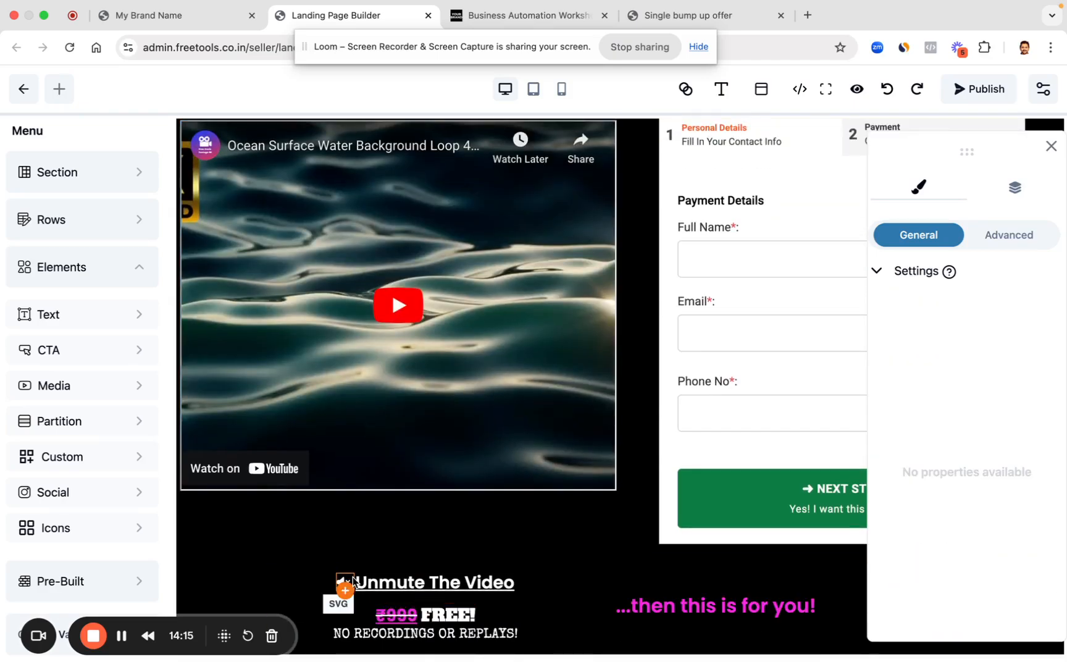
click(350, 581)
scroll(353, 579, up, 3)
Step: Preview the new two-column row at phone size, then close the Row Settings panel
click(603, 279)
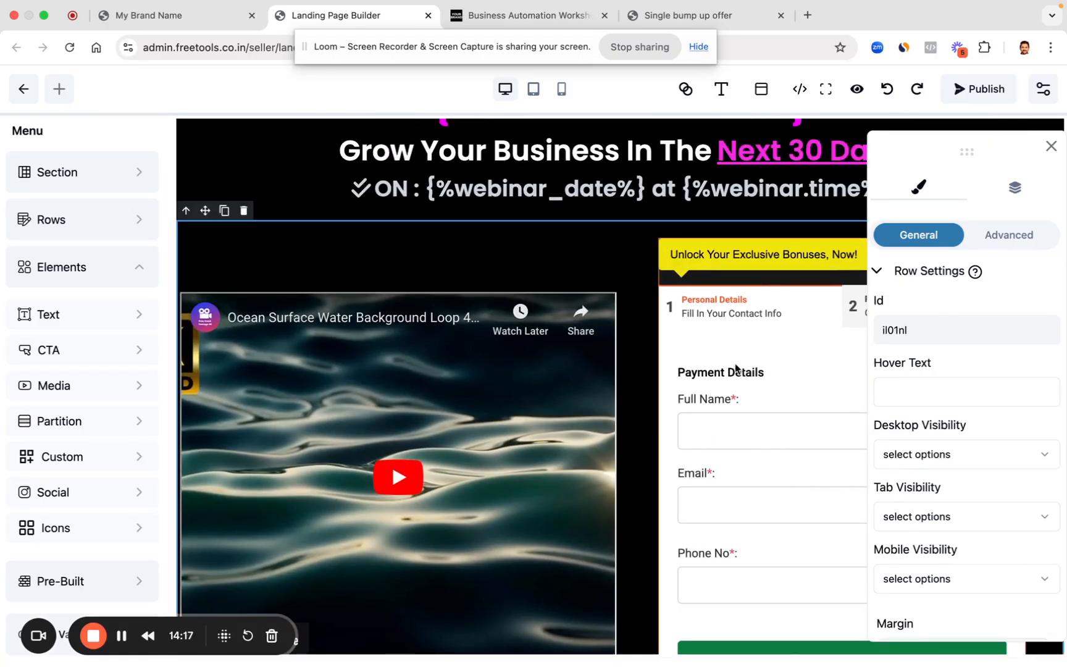
click(561, 89)
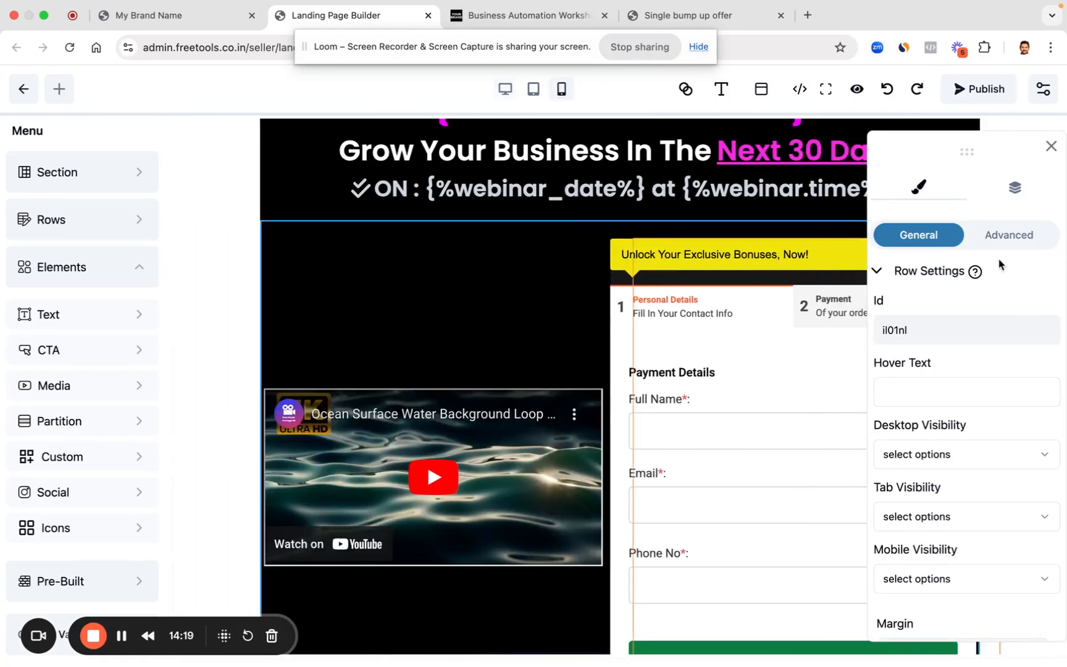
click(1052, 146)
scroll(646, 489, down, 4)
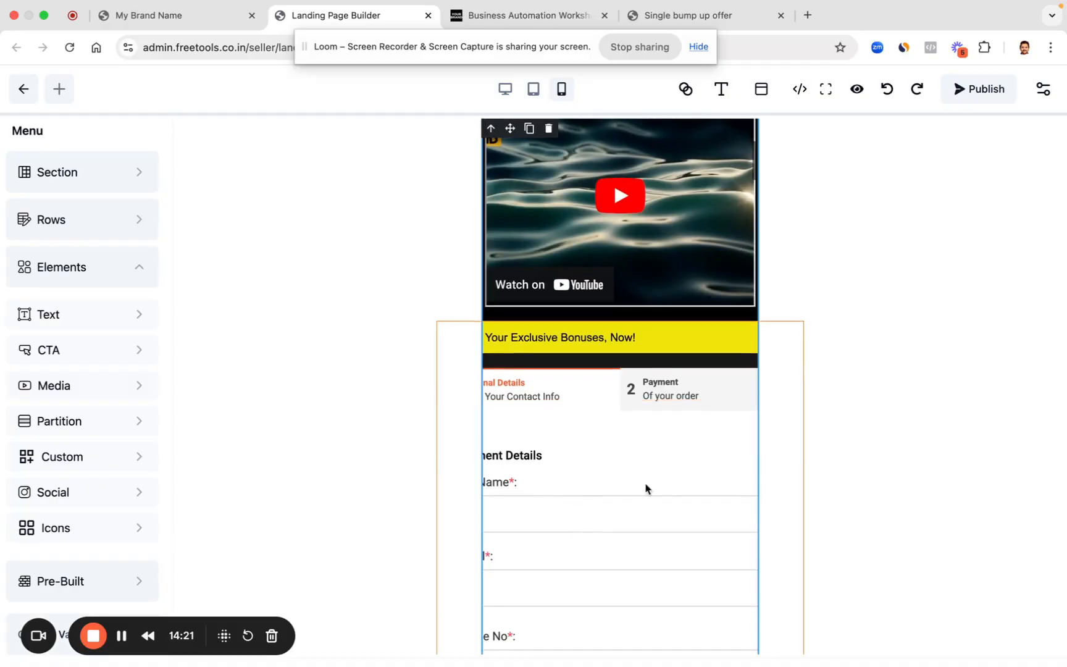
scroll(664, 488, down, 1)
Step: Select the embedded checkout iframe and publish the landing page
click(709, 328)
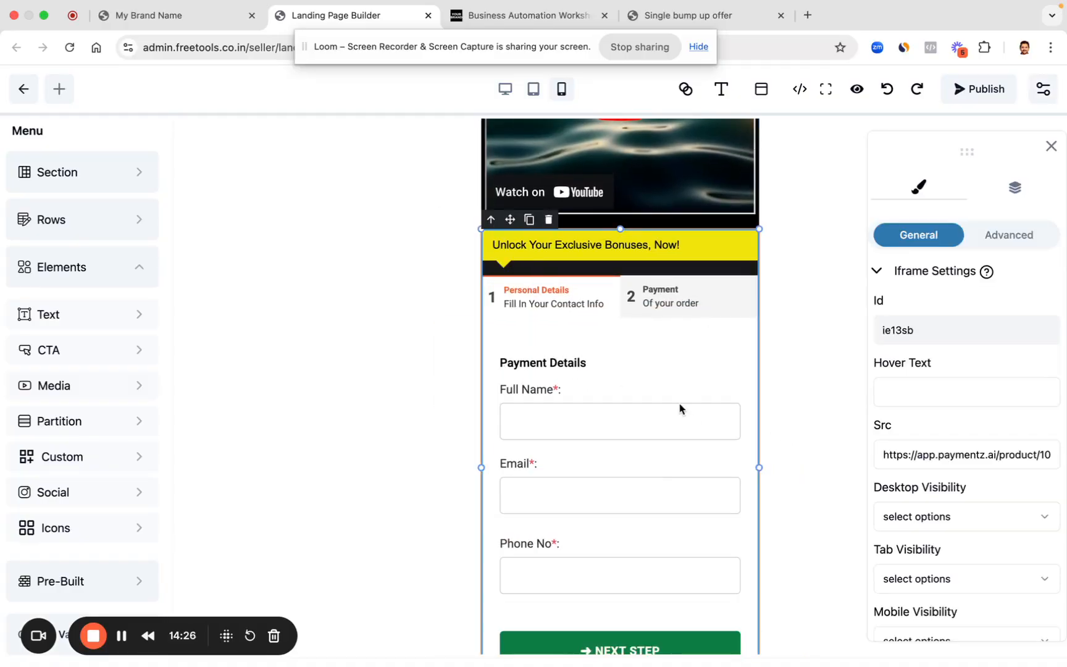
scroll(680, 407, down, 3)
scroll(605, 242, up, 9)
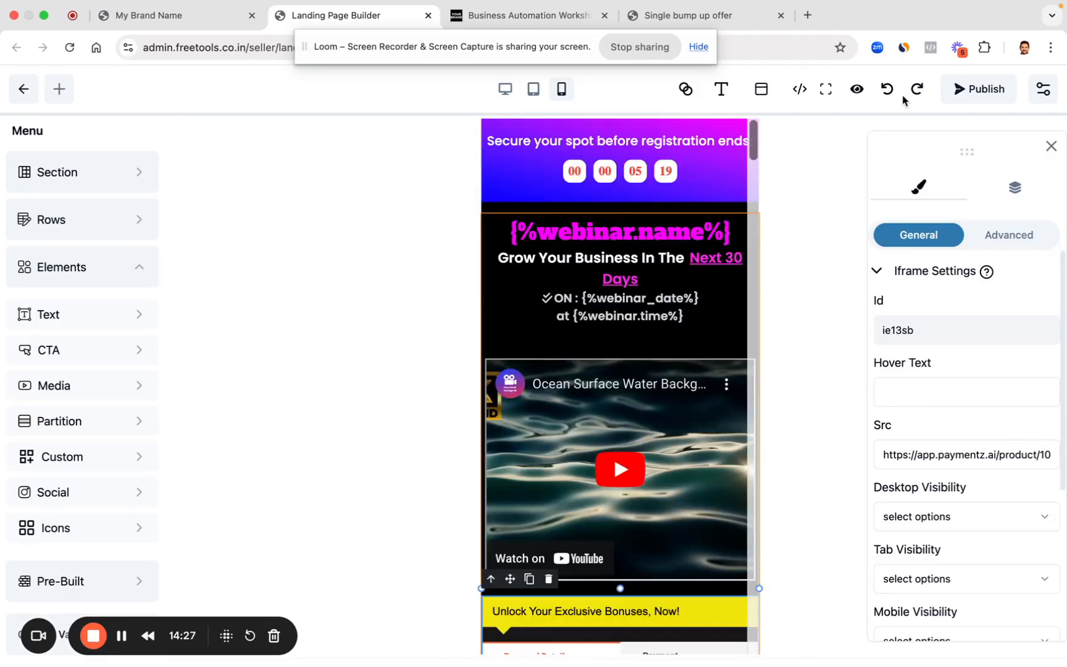
click(985, 99)
scroll(720, 393, down, 2)
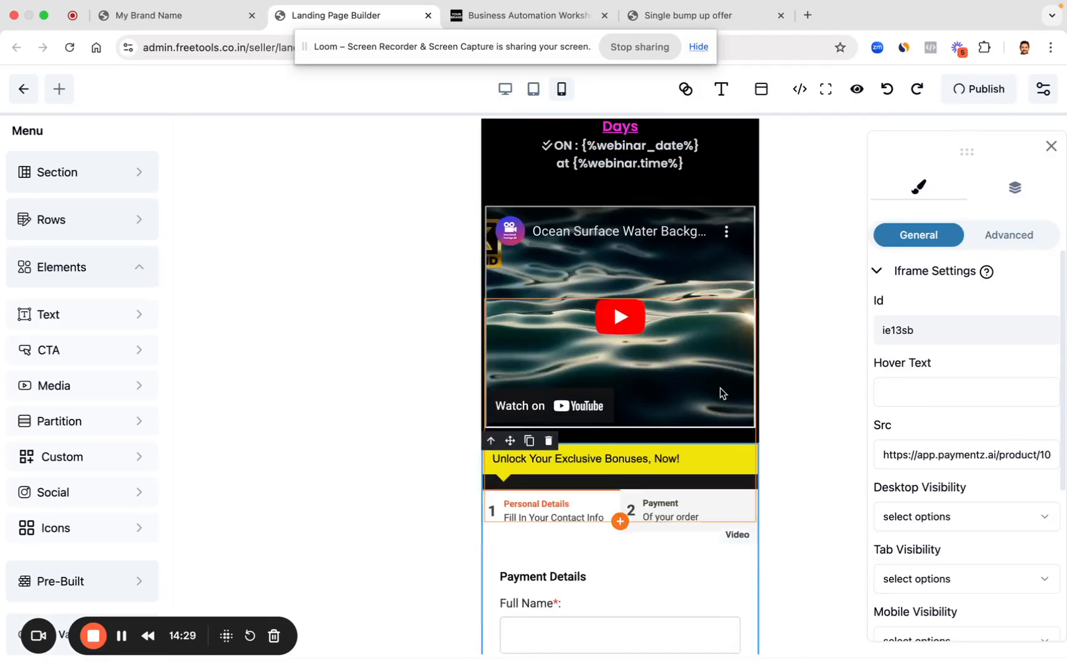
Step: Reload the live workshop page and close the 'Single bump up offer' tab
click(502, 18)
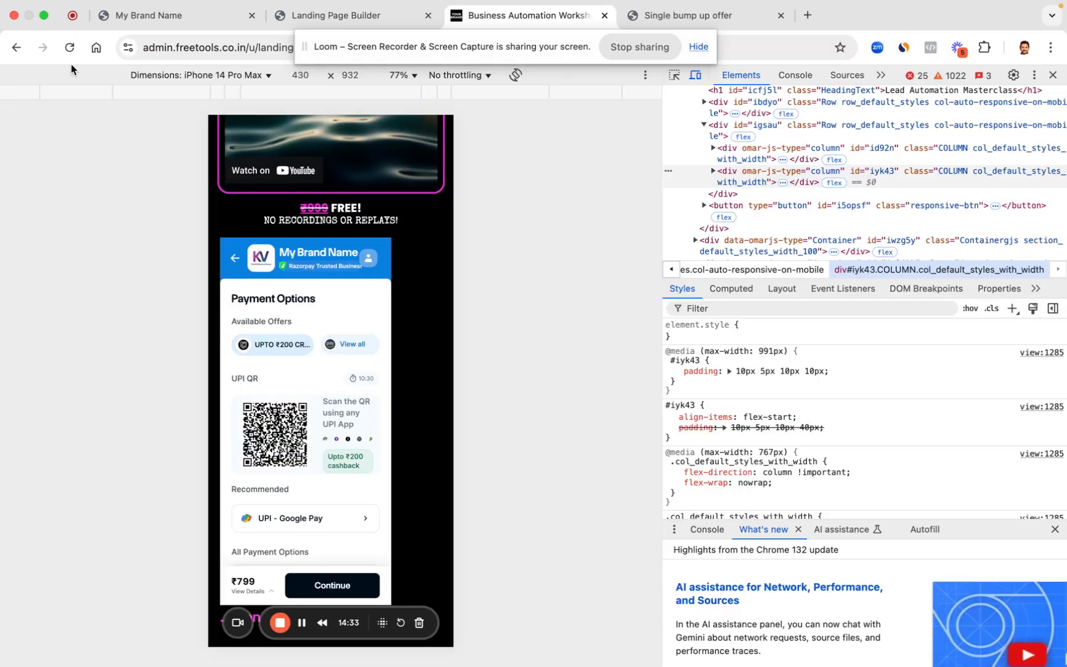
click(69, 47)
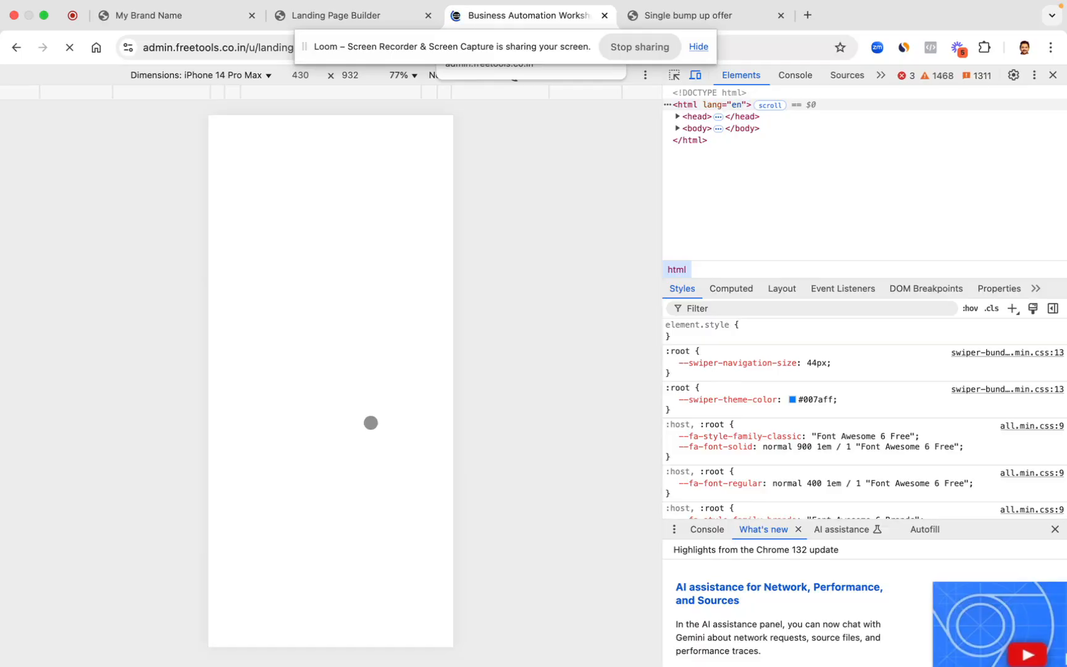
click(780, 16)
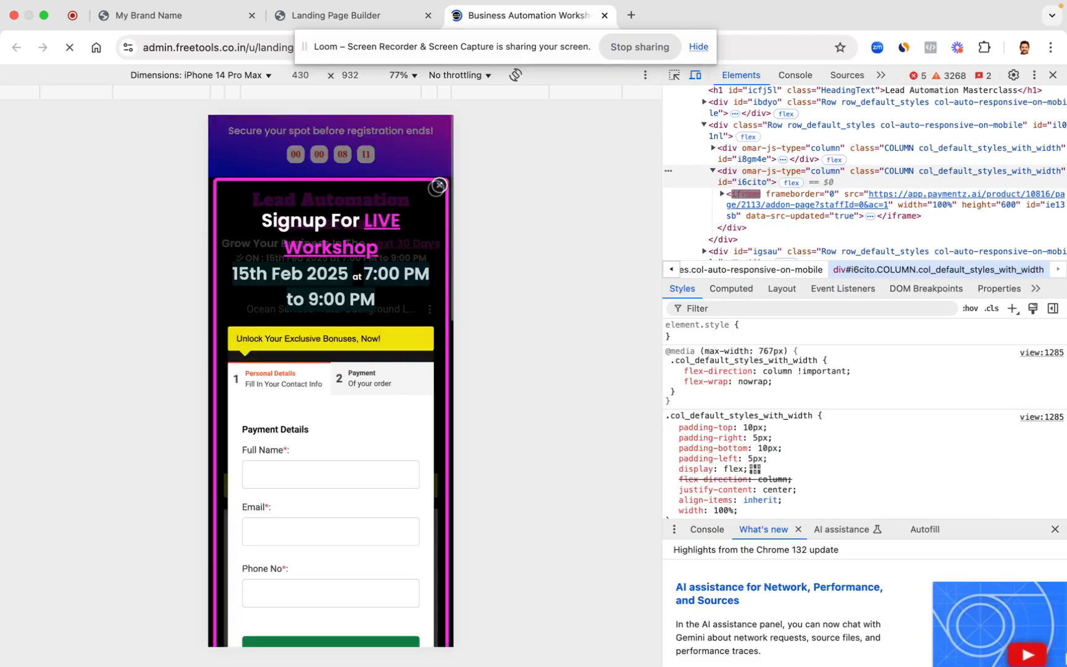
Step: Dismiss the signup popup and scroll to the checkout form below the video
click(439, 184)
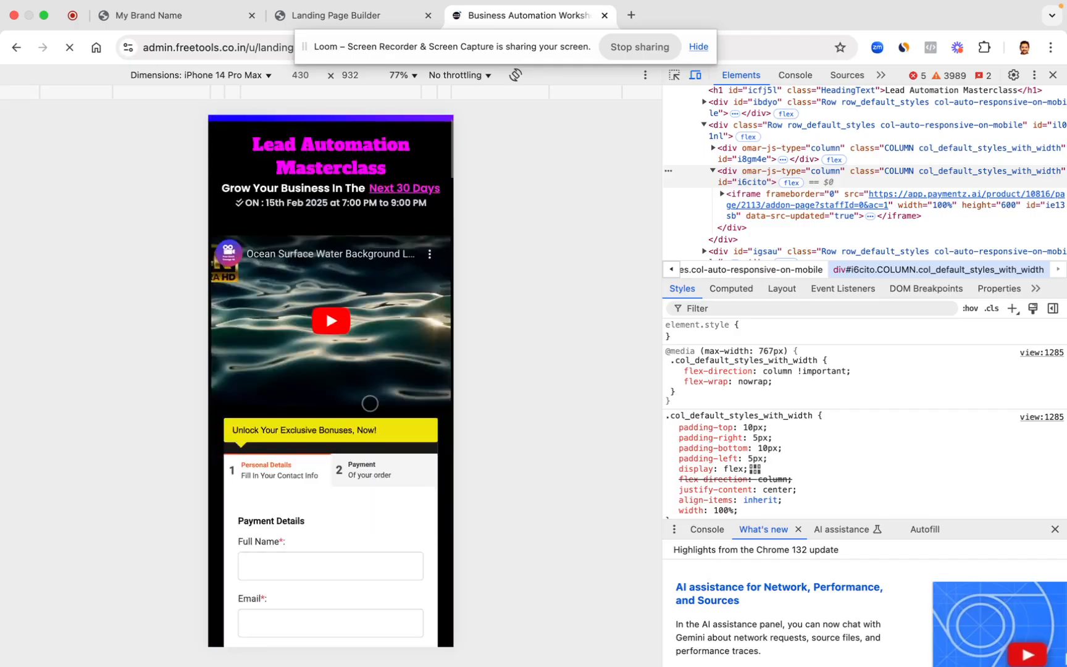
scroll(289, 373, down, 4)
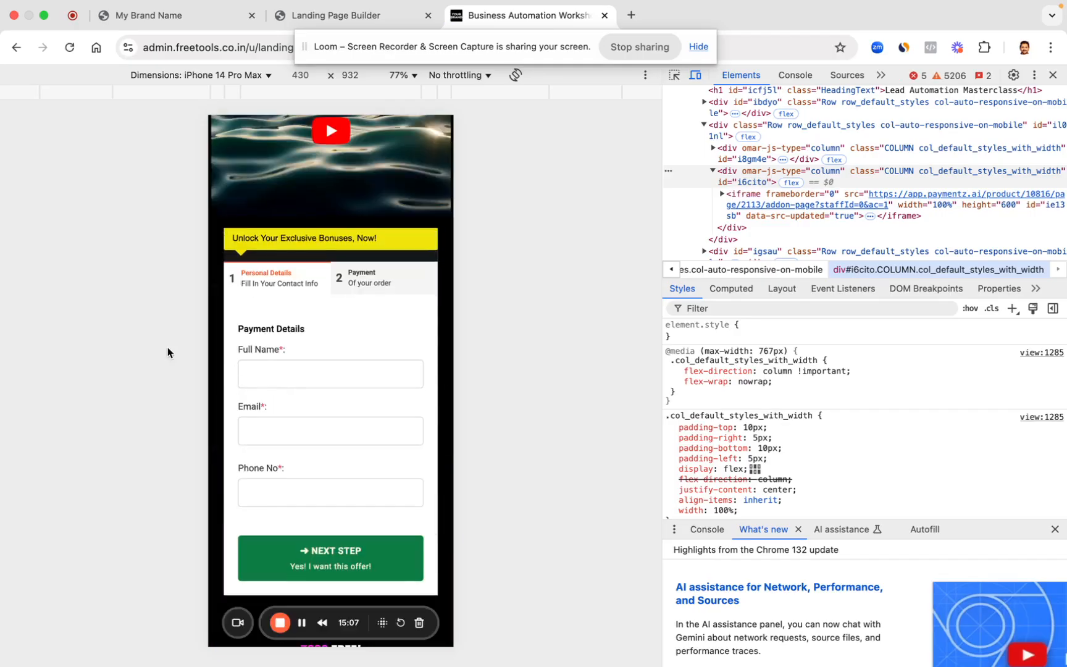
scroll(244, 375, up, 1)
scroll(278, 405, up, 1)
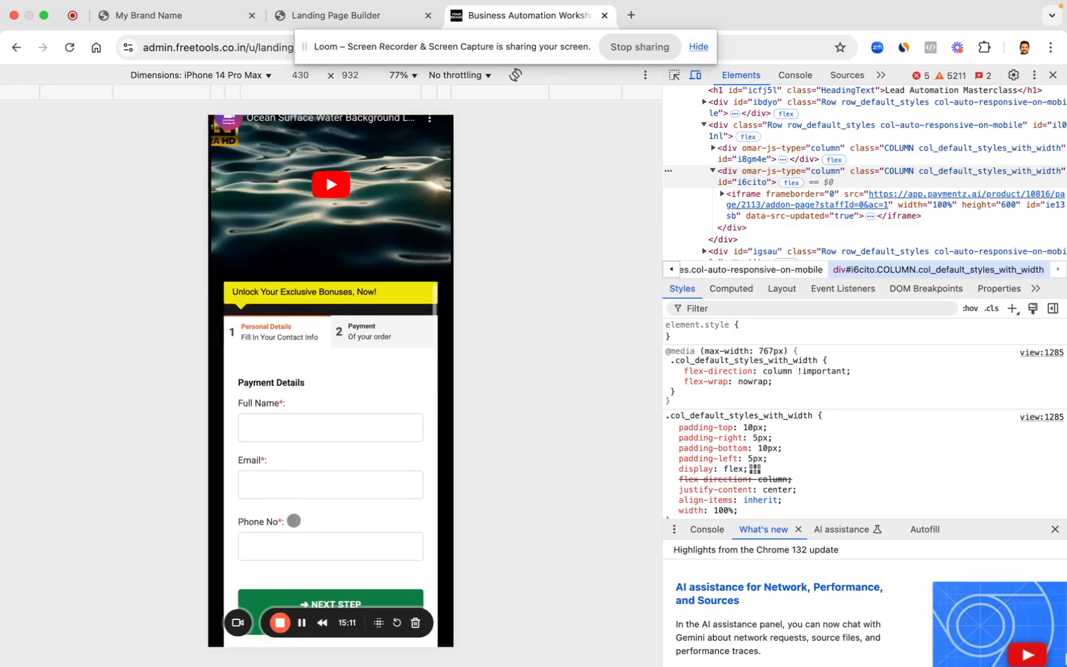
scroll(307, 407, down, 1)
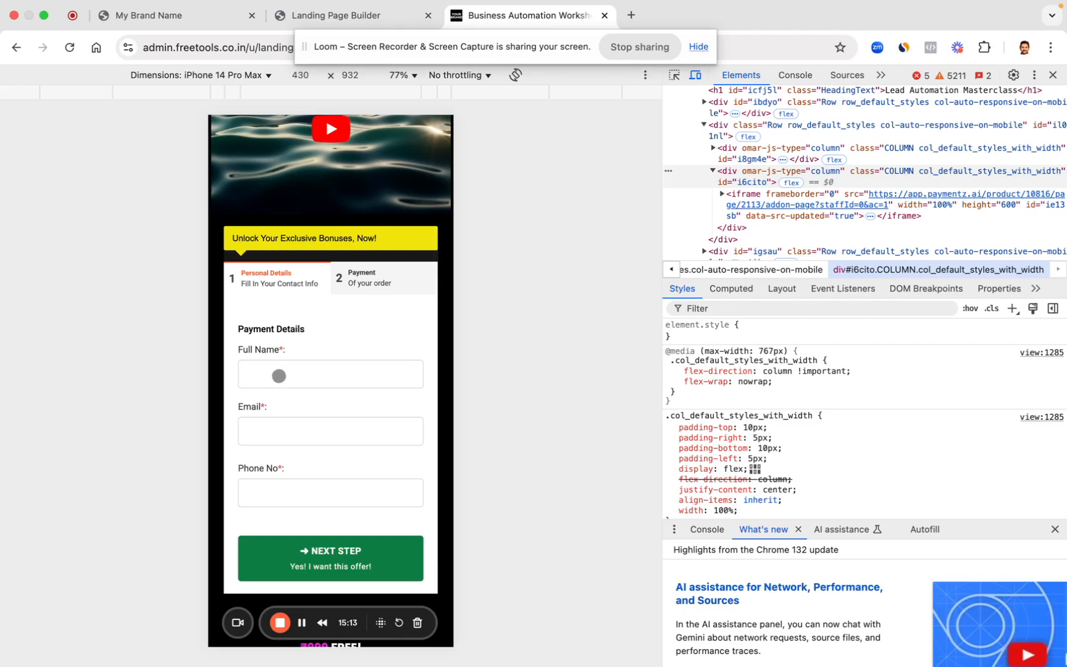
Step: In Sales & Finance, view the Failed Transactions table and mark the latest failure's date
click(214, 13)
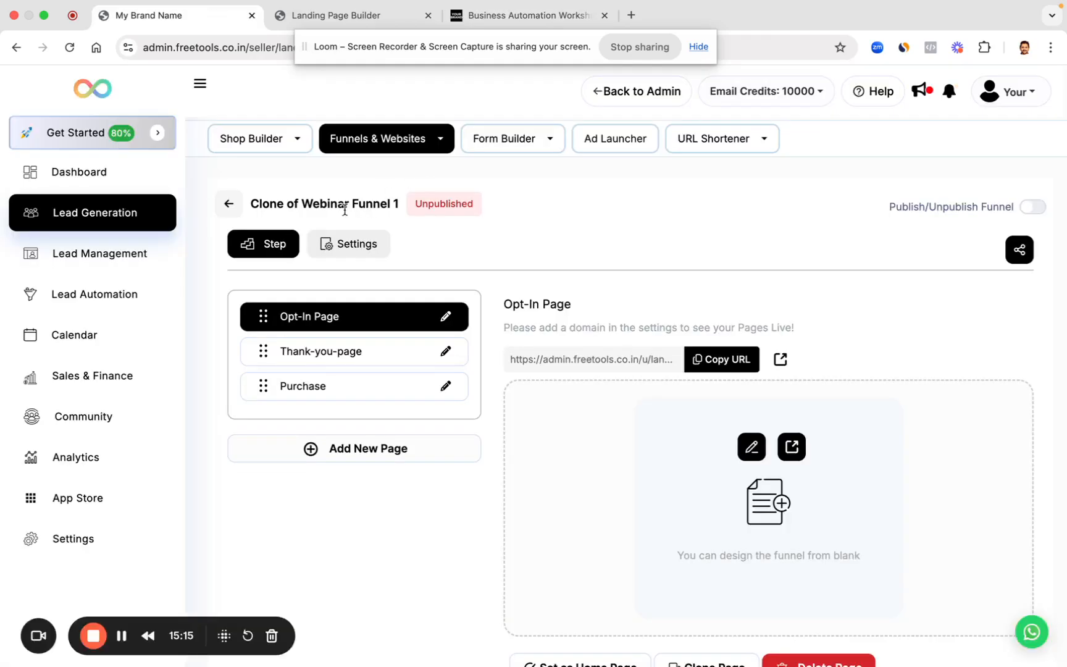
click(117, 388)
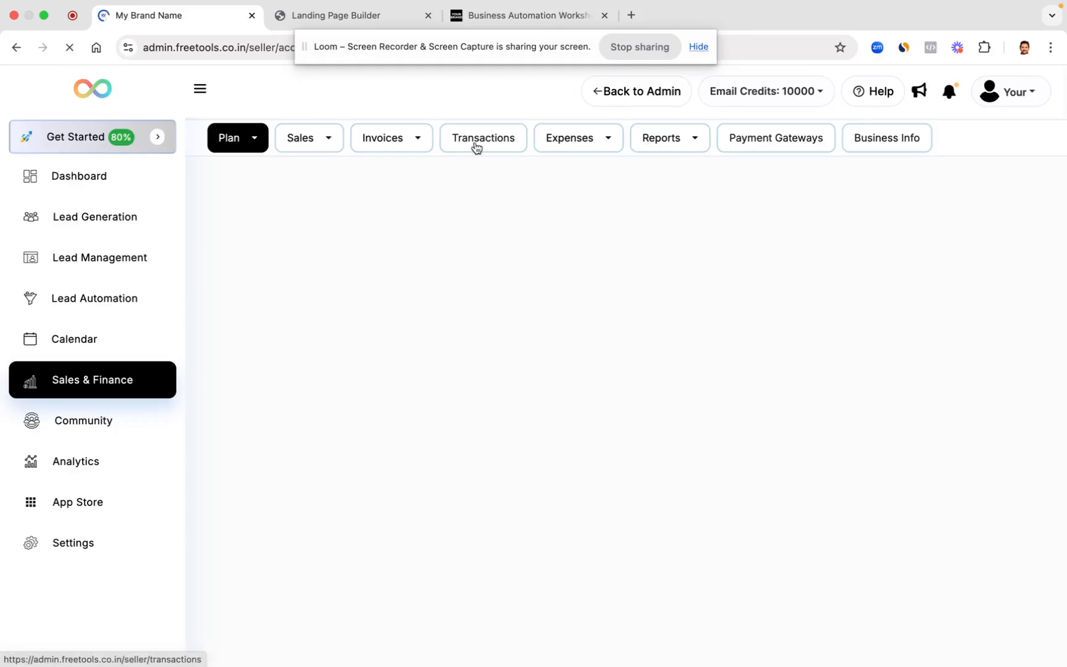
click(476, 139)
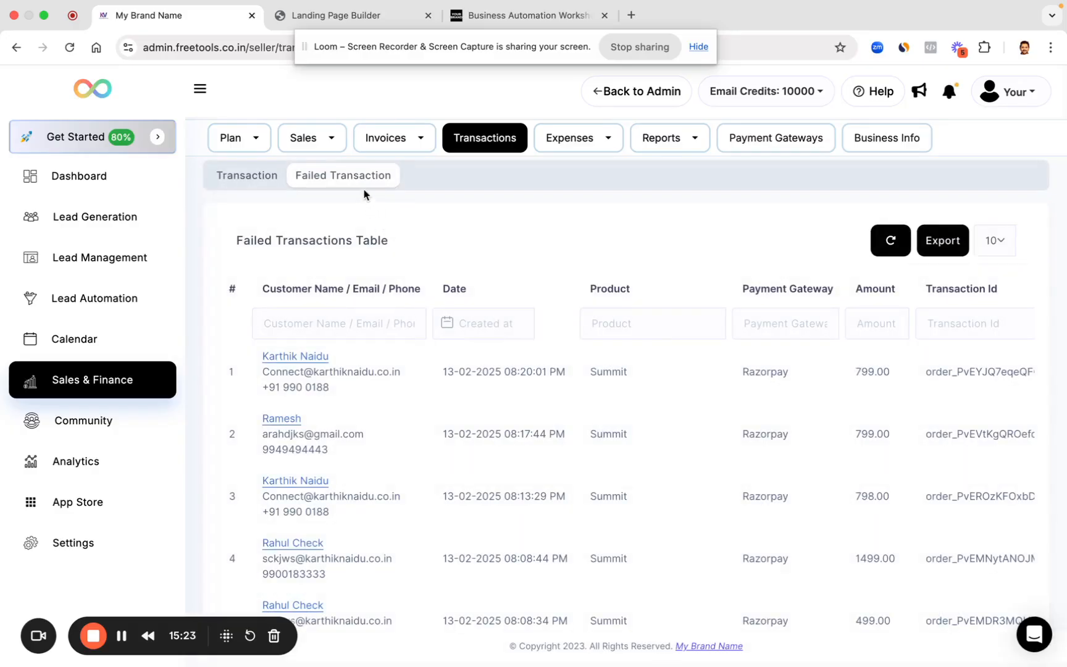
click(267, 173)
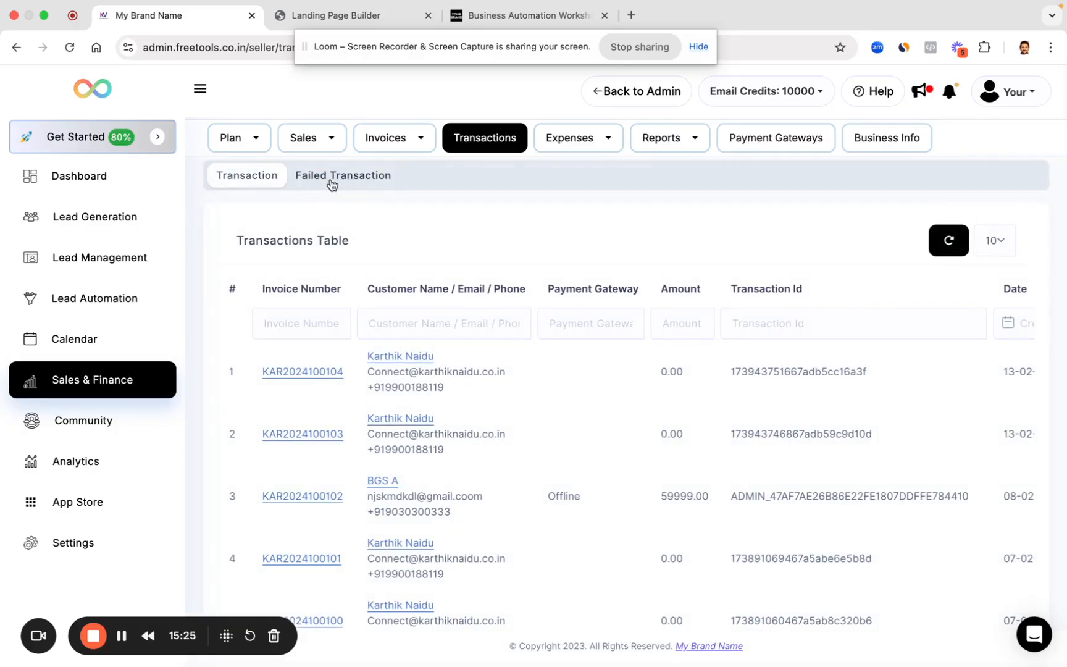
click(332, 180)
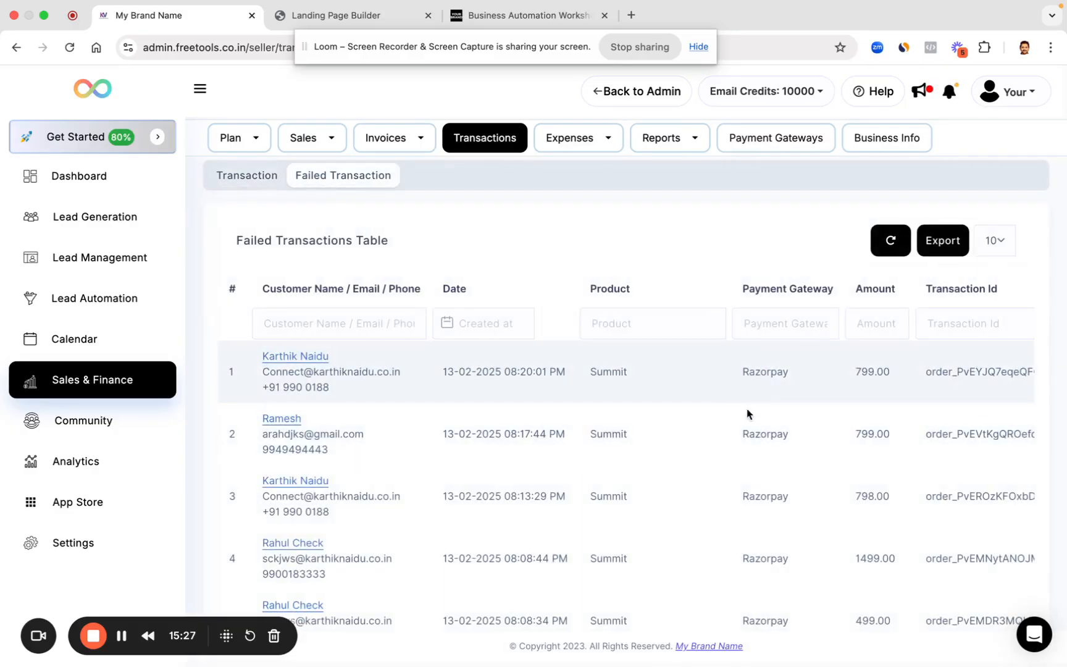
drag(441, 374, 562, 369)
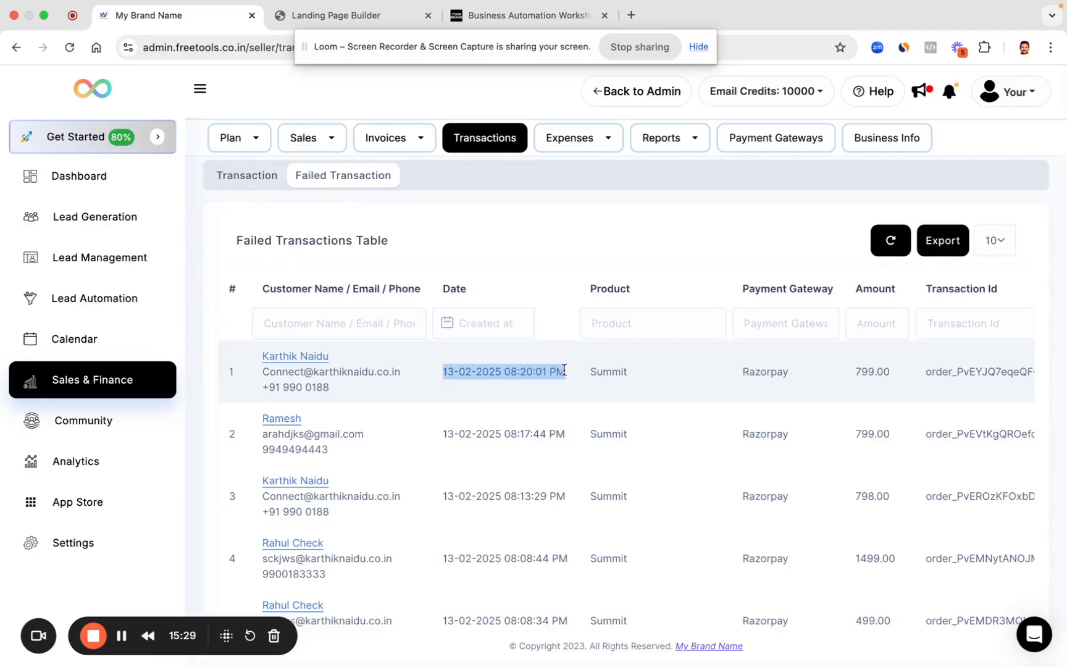
Step: Return to the Products Table through the Plan menu
click(543, 372)
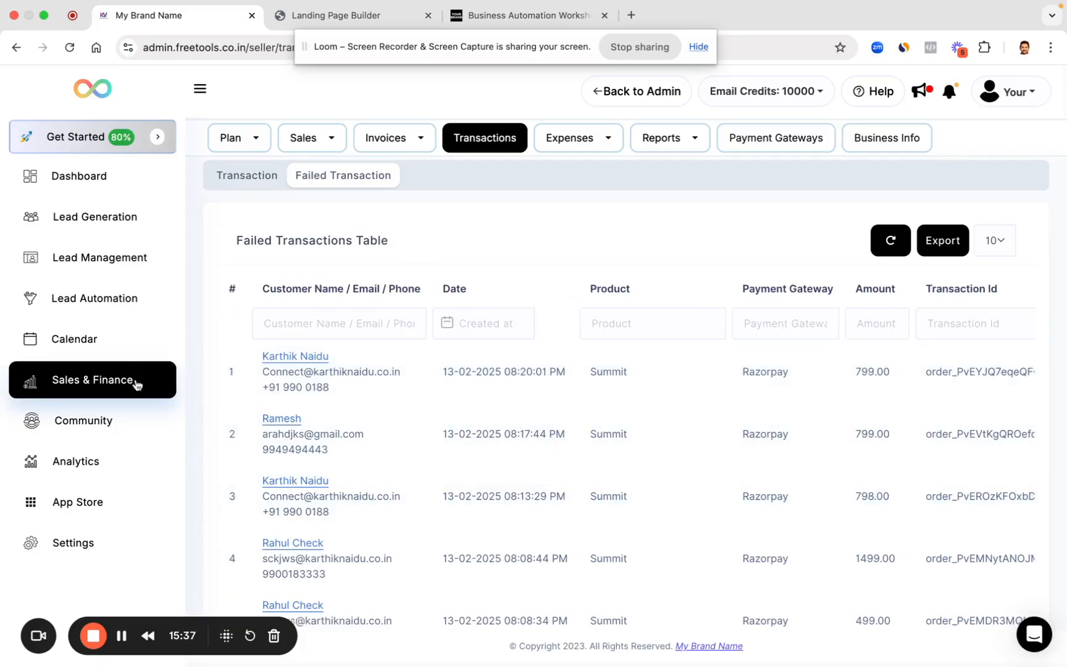
click(248, 142)
click(246, 174)
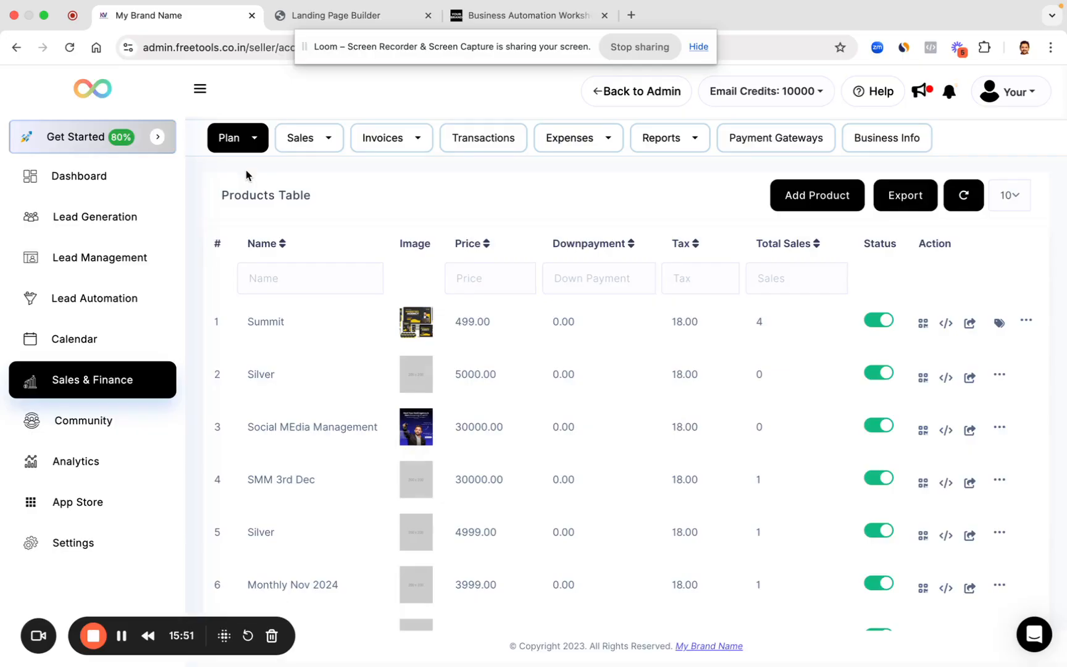
Step: Check the live workshop page in desktop layout, with the form beside the video
click(558, 20)
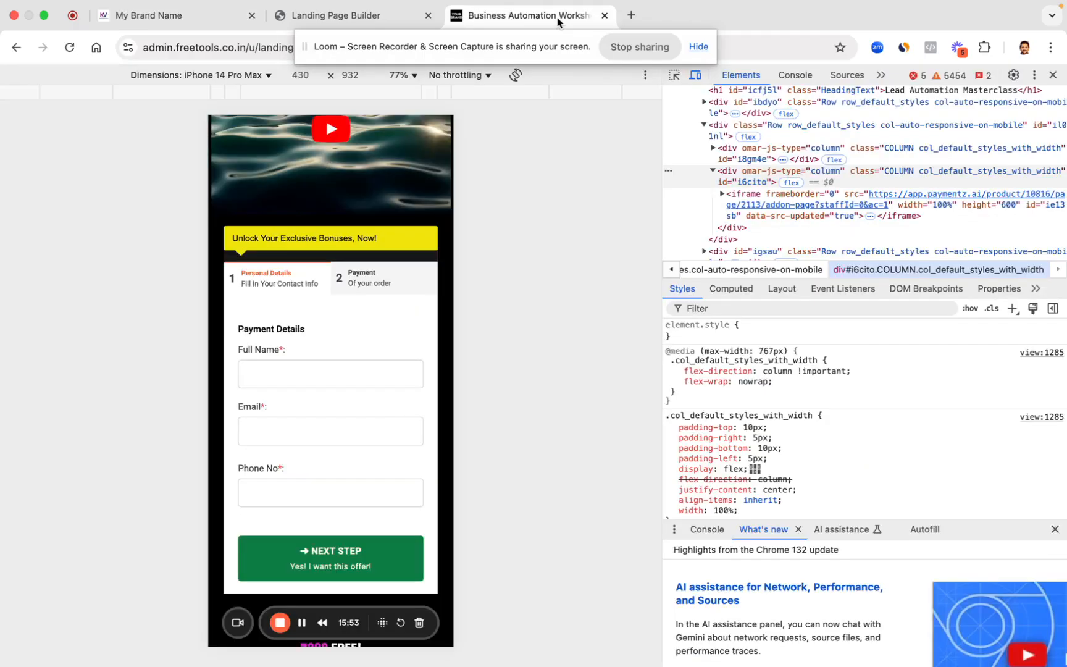
click(1053, 75)
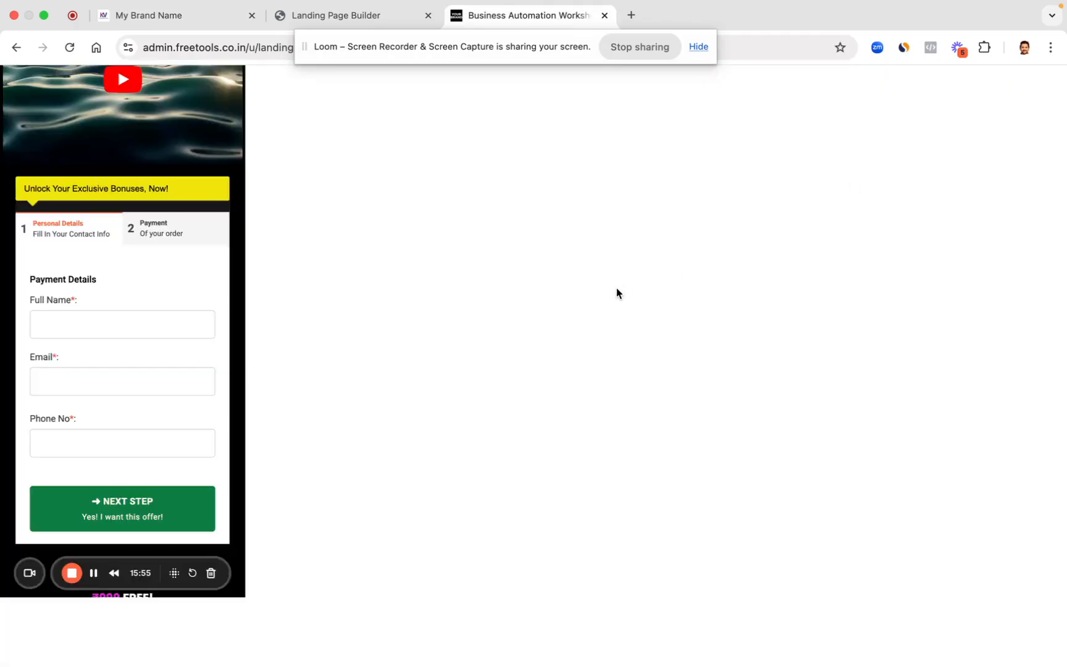
scroll(576, 372, up, 5)
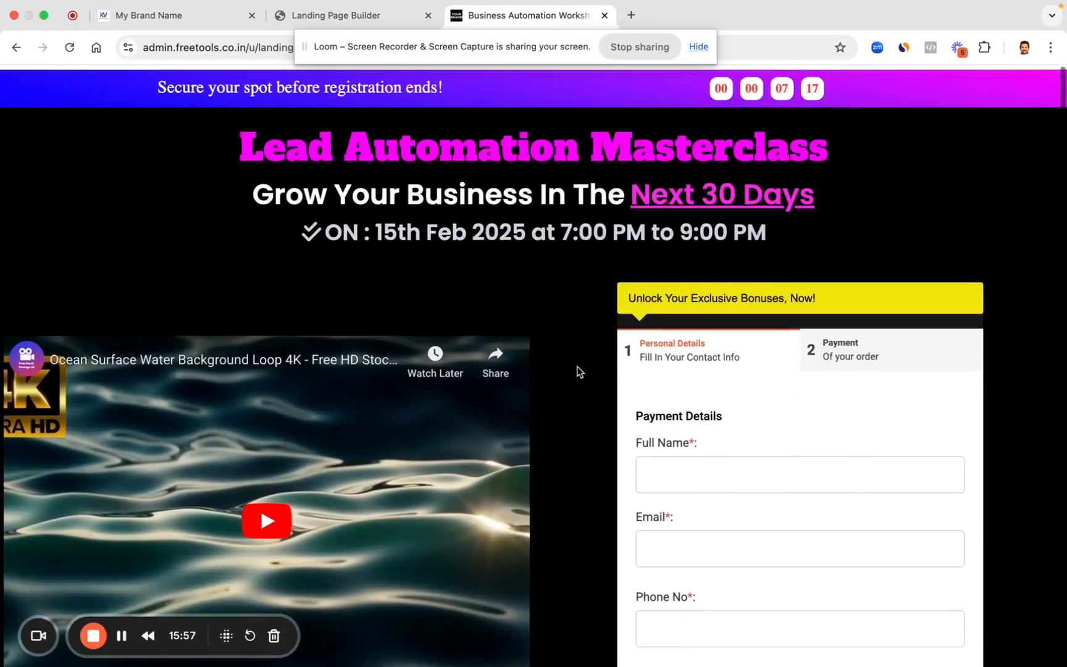
Step: Close the live page, set the builder to desktop preview, and select the video-and-form row
click(376, 18)
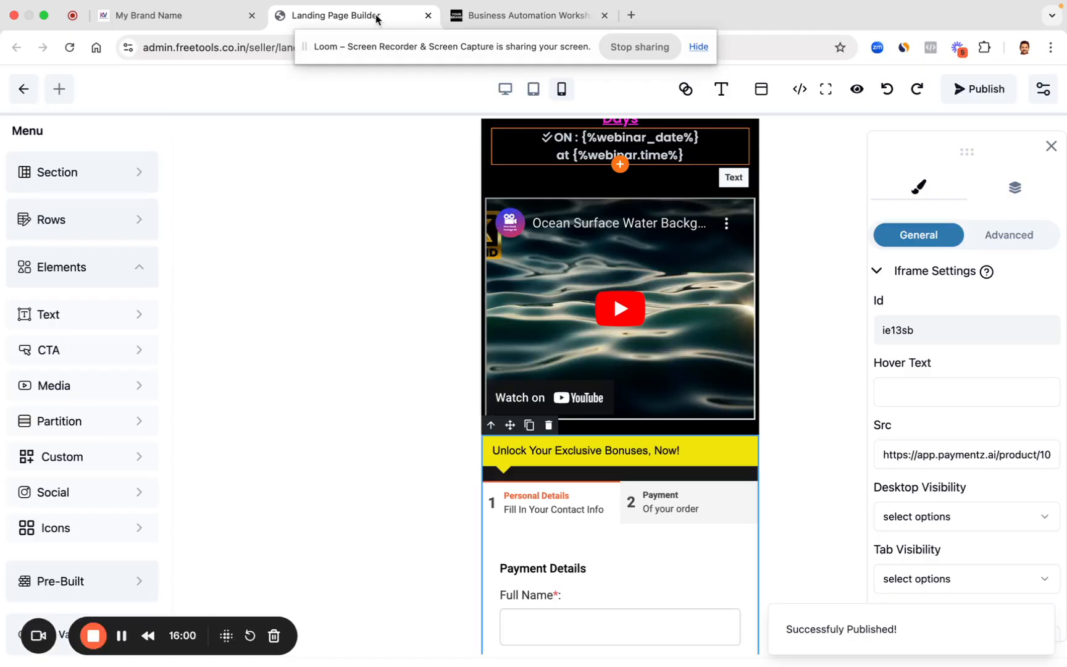
click(604, 15)
click(505, 89)
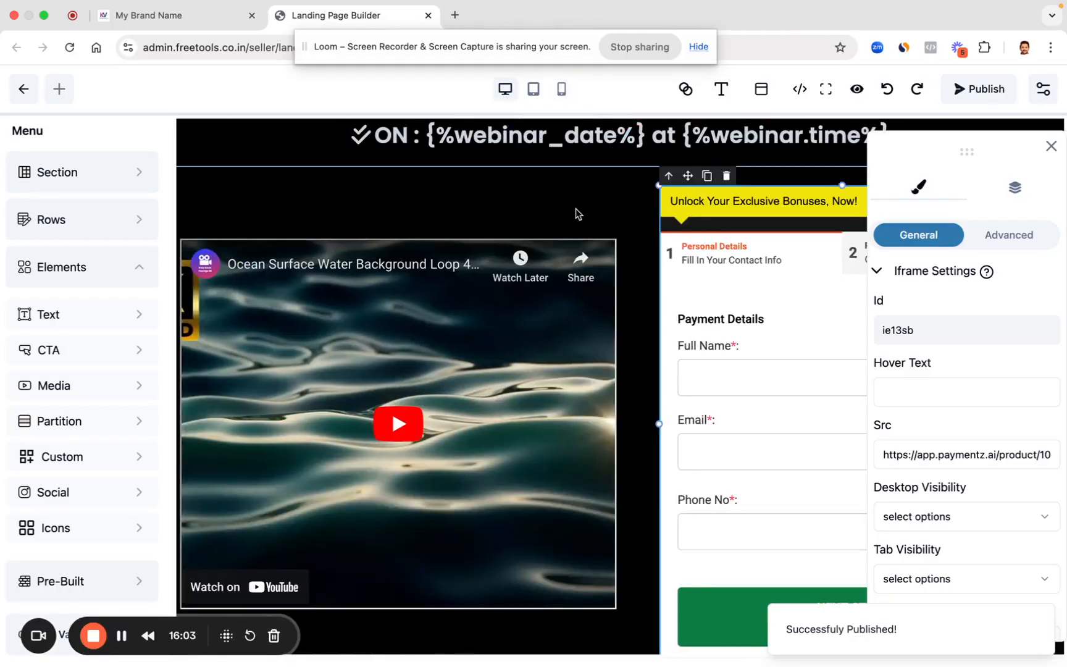
click(317, 205)
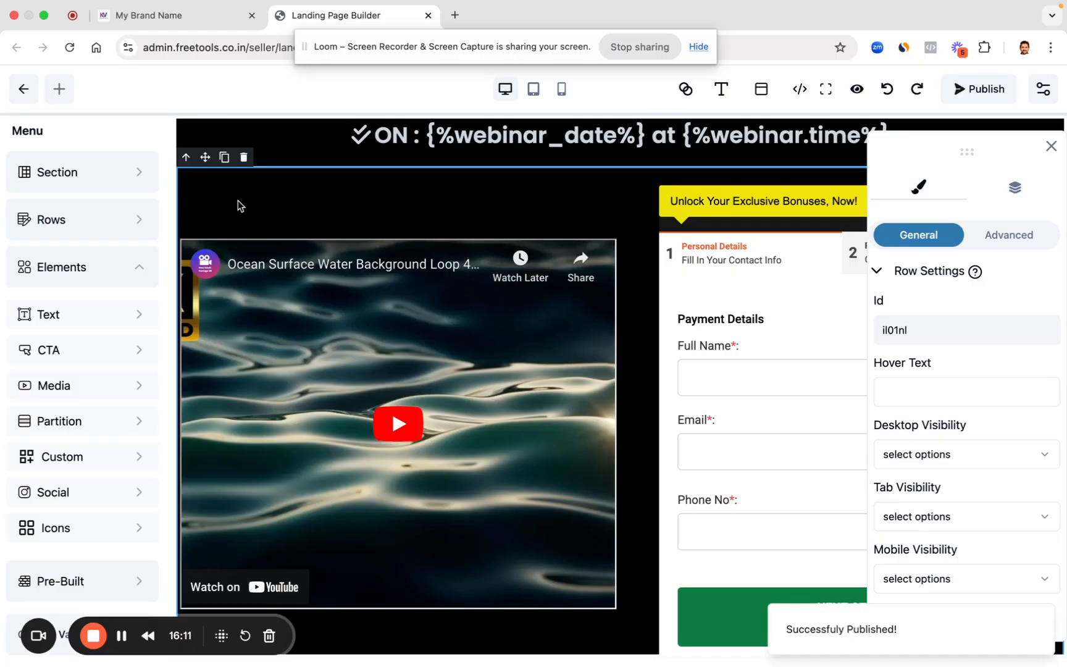
Step: Back on the Products Table, open the Summit product's embed options
click(188, 22)
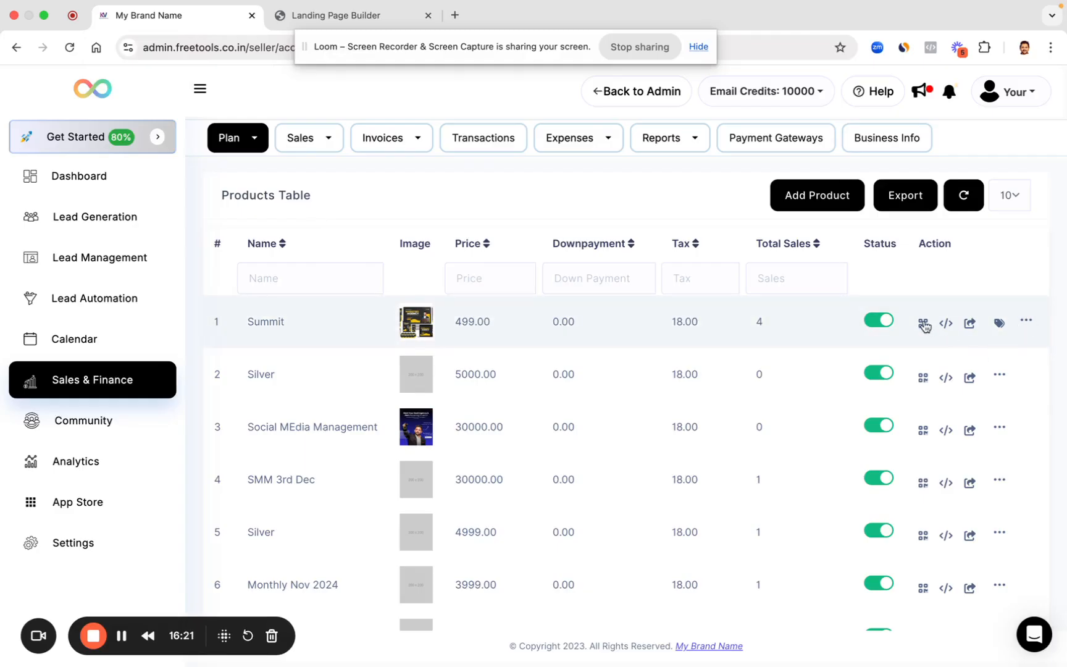
click(946, 325)
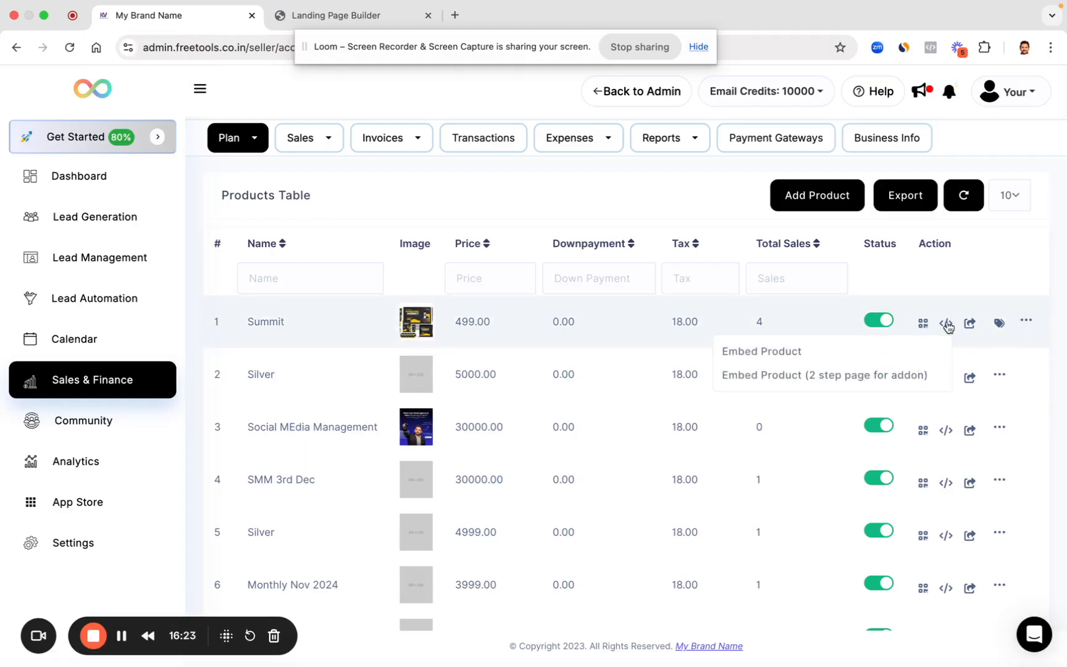